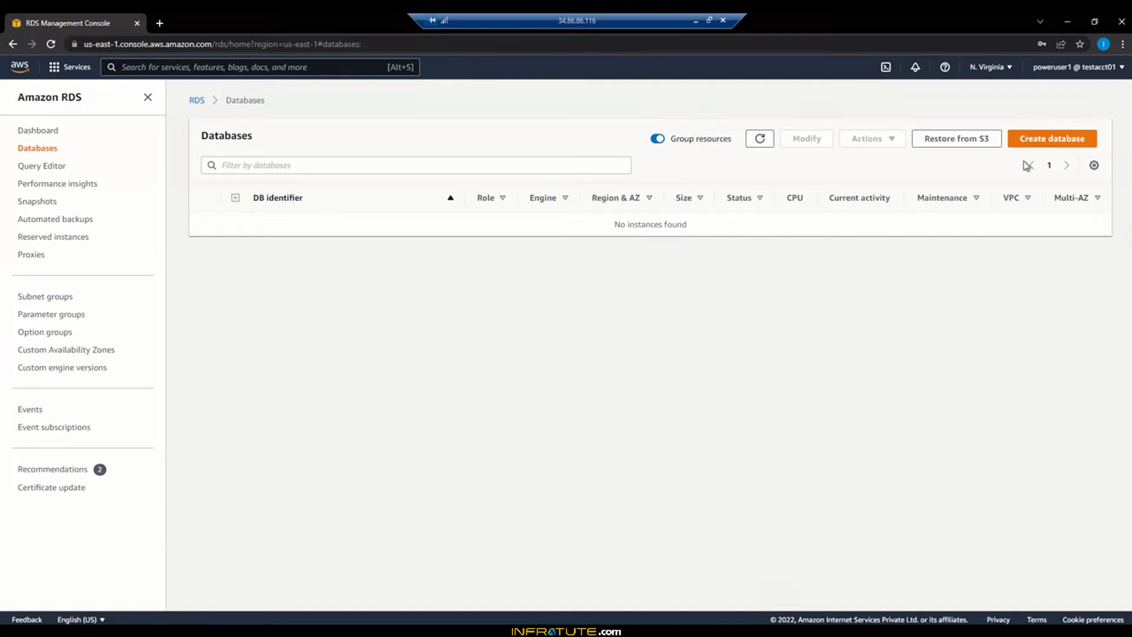
Begin a new database with Create database from the empty Databases page
click(1039, 142)
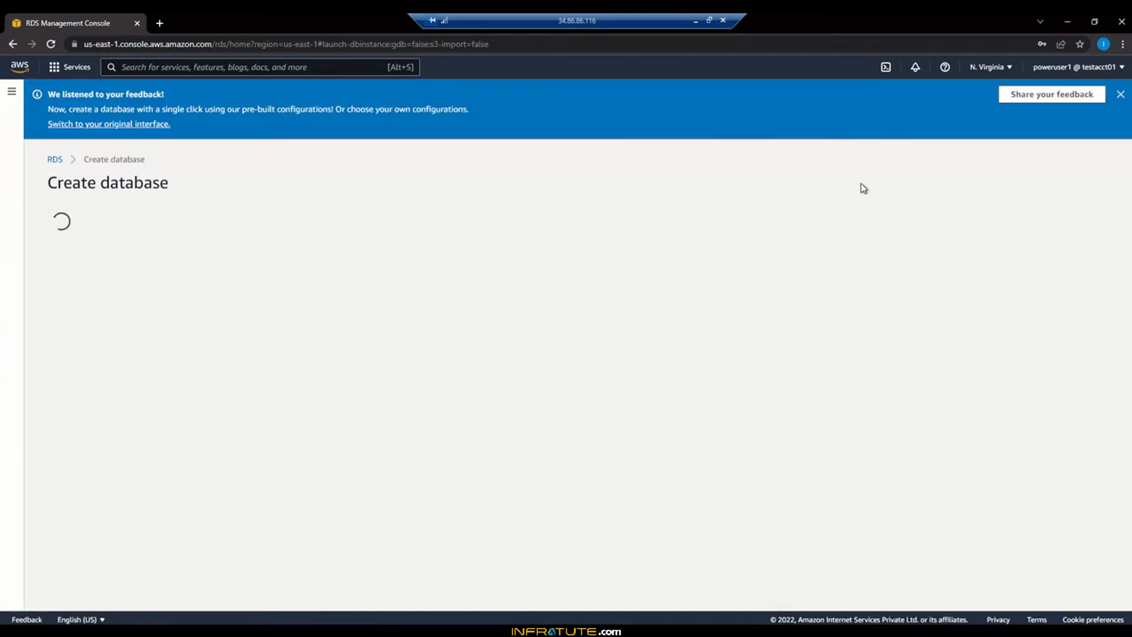
Dismiss the feedback banner and confirm Standard create, Aurora MySQL-Compatible Edition, Provisioned
click(1120, 97)
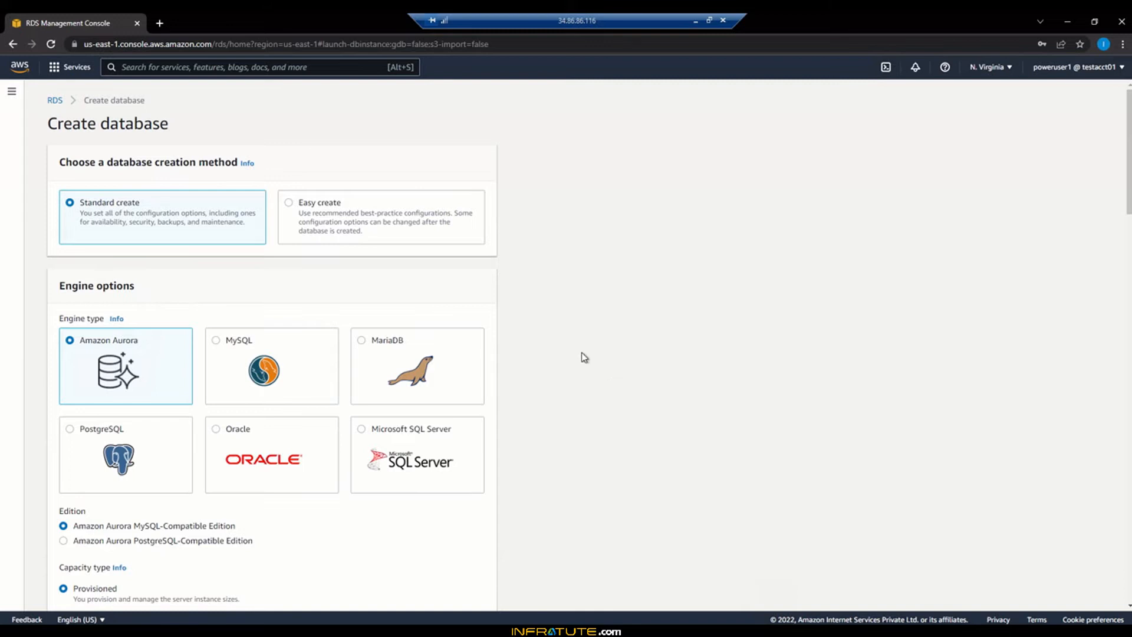
scroll(579, 377, down, 2)
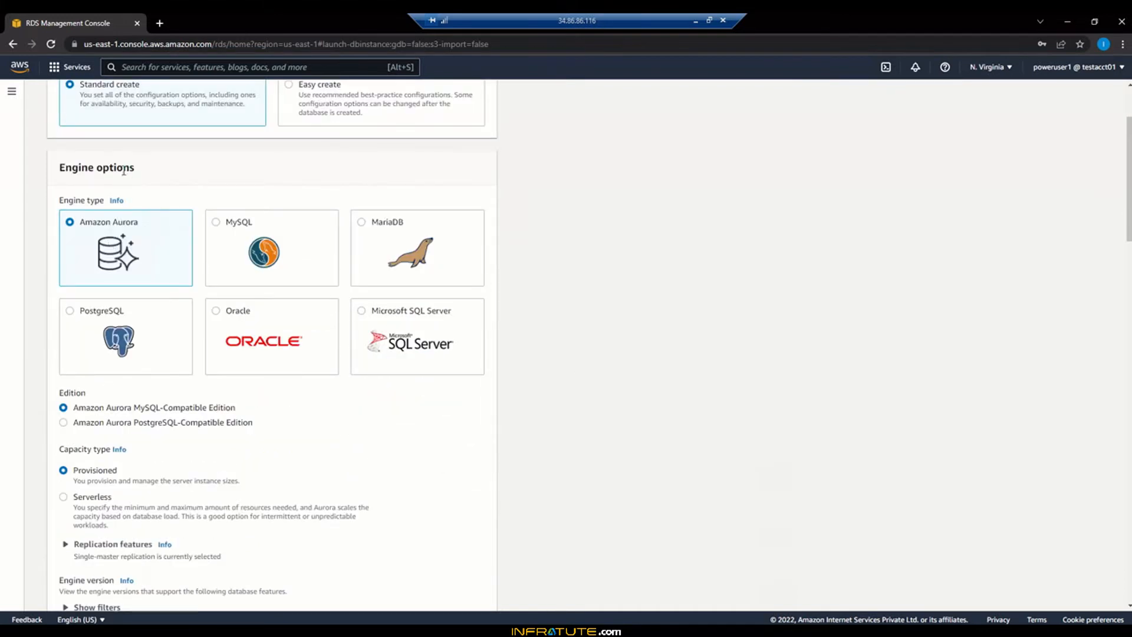
scroll(127, 175, up, 1)
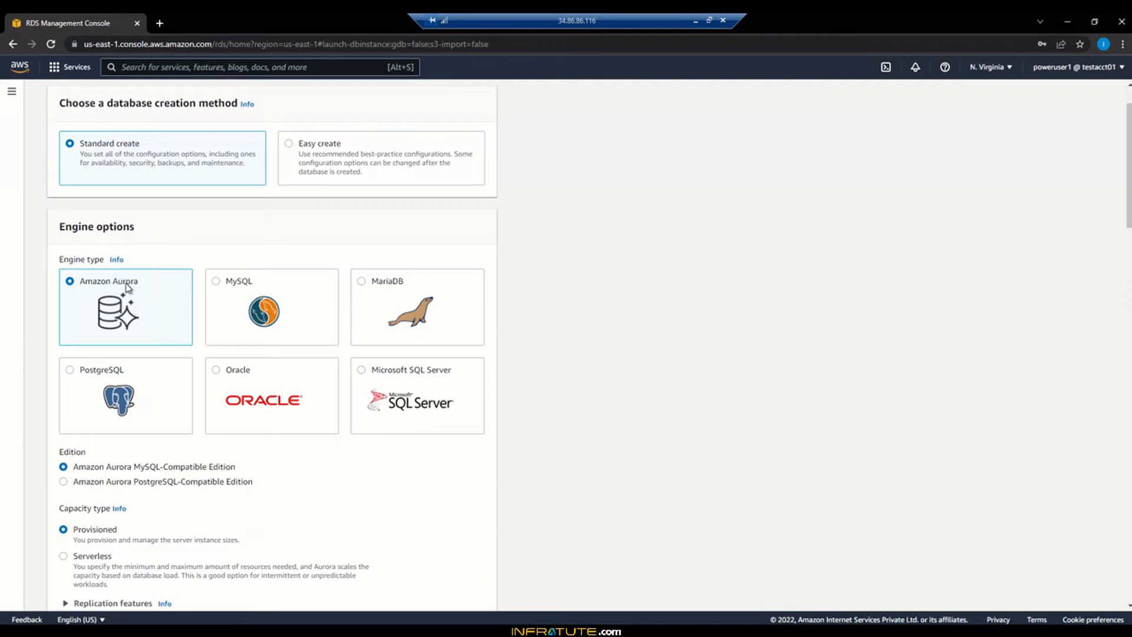
scroll(647, 447, down, 2)
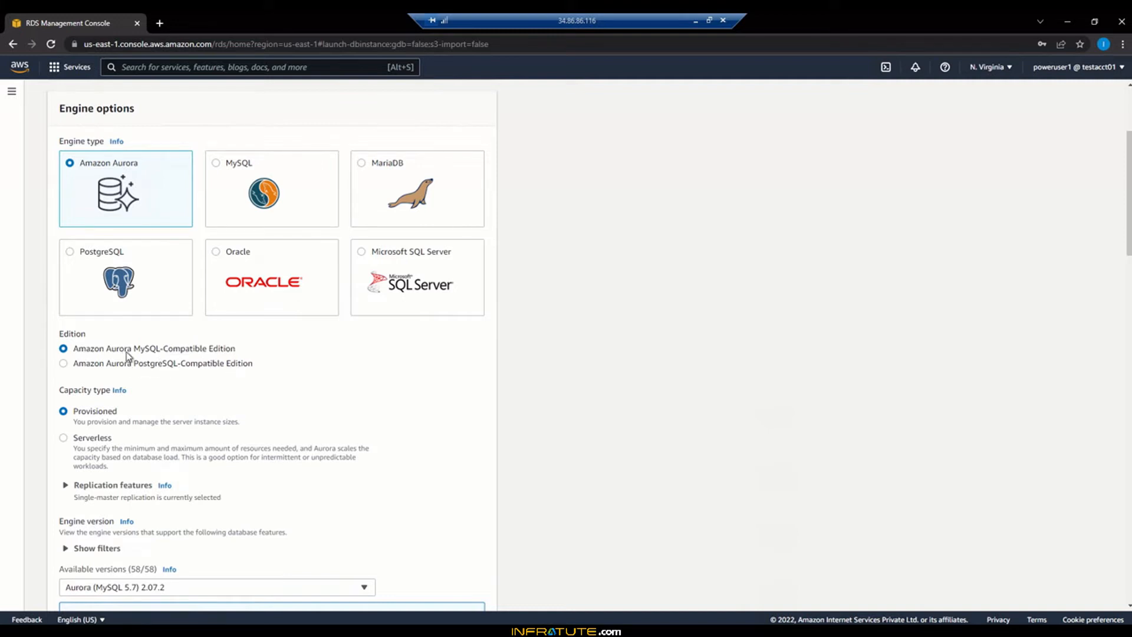
scroll(569, 426, down, 3)
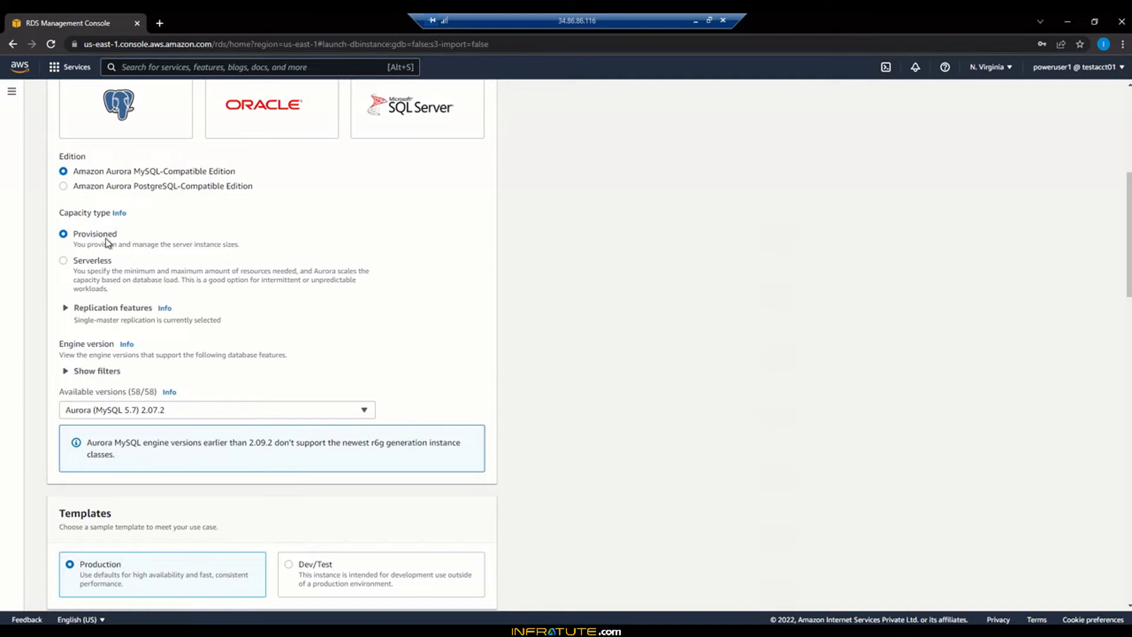
Keep Single-master replication and choose engine version Aurora (MySQL 5.7) 2.10.2
click(67, 311)
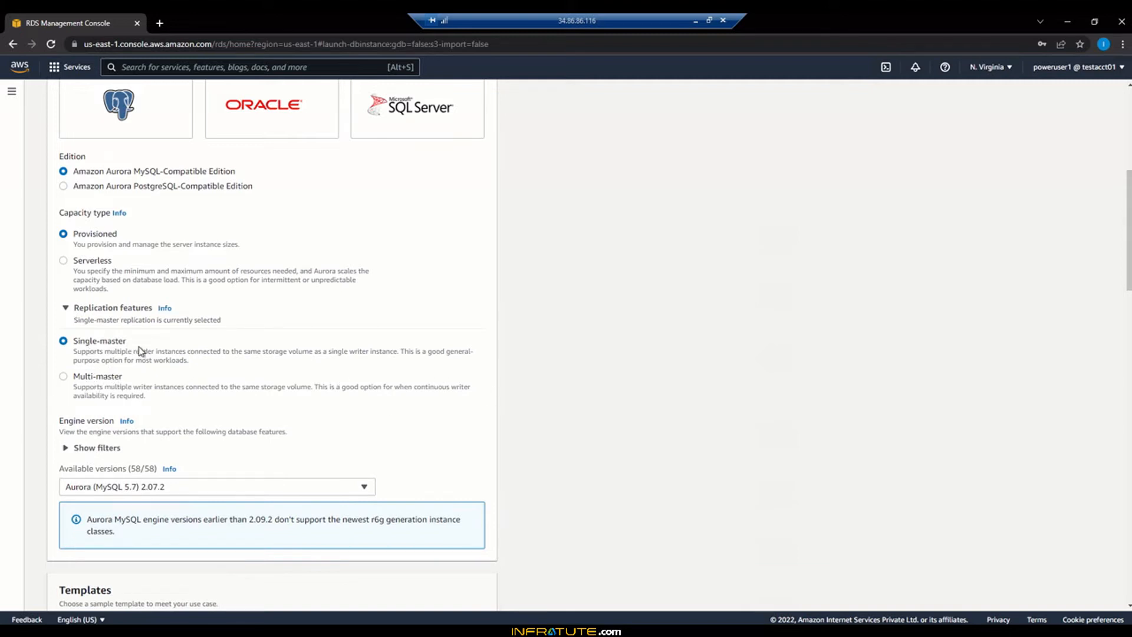
scroll(231, 387, down, 3)
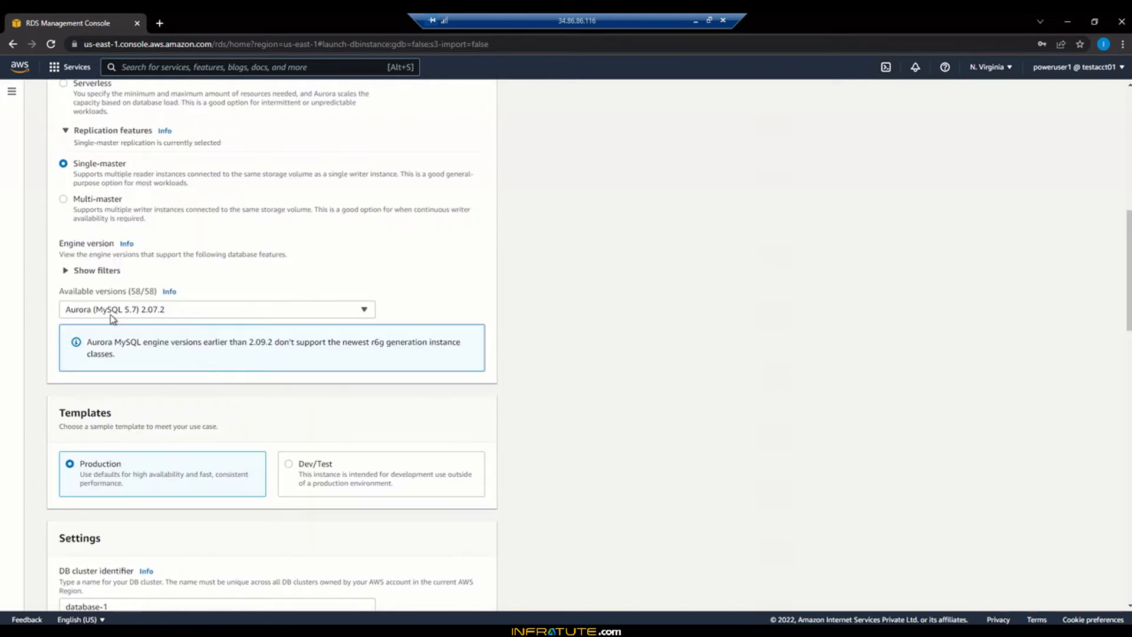
click(215, 319)
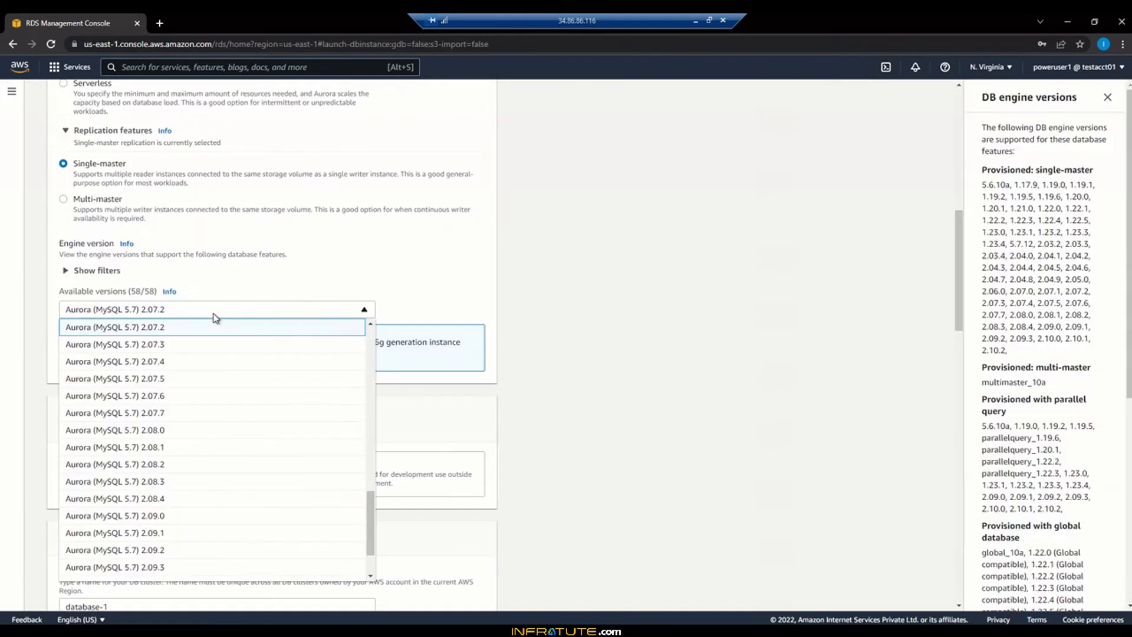
scroll(248, 487, down, 3)
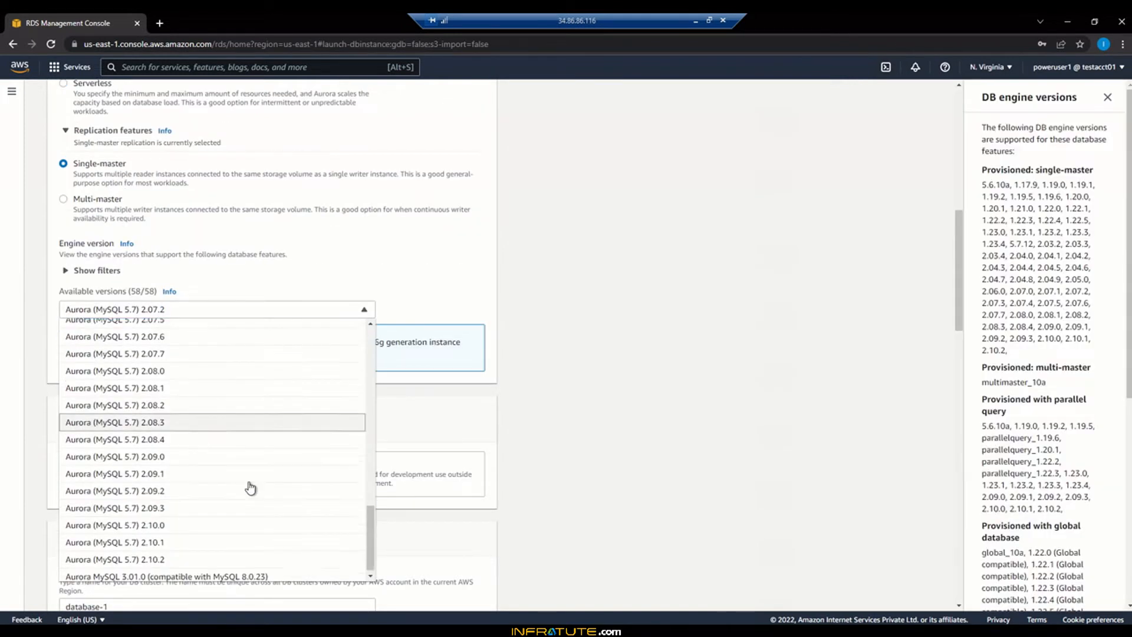
click(213, 559)
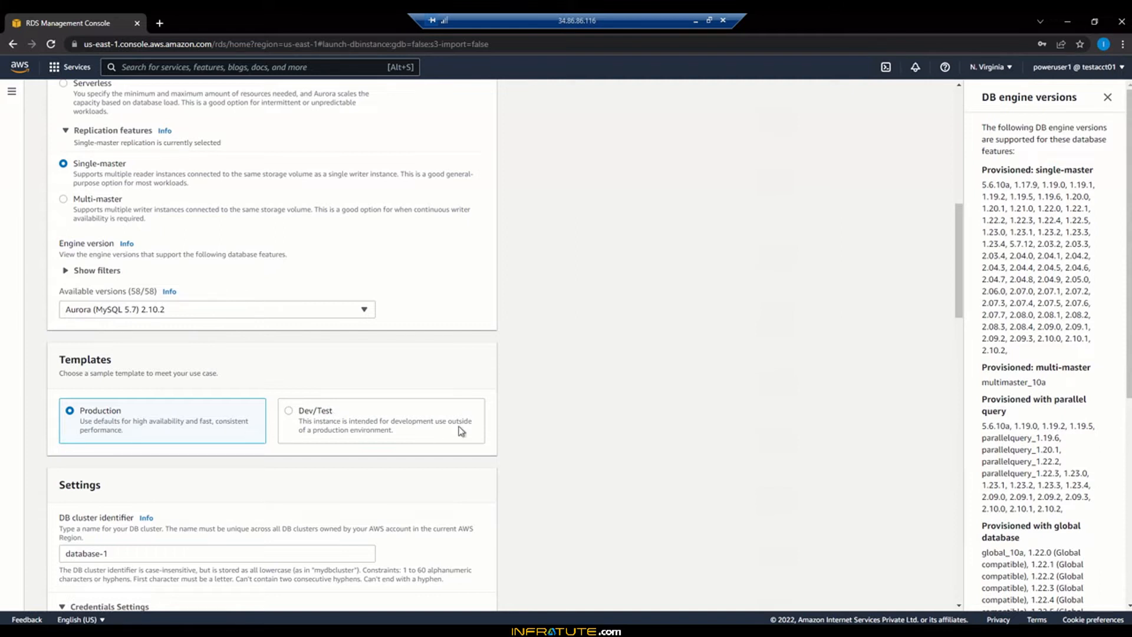
Select the Dev/Test template and bring the Notepad database notes to the front
scroll(563, 436, down, 2)
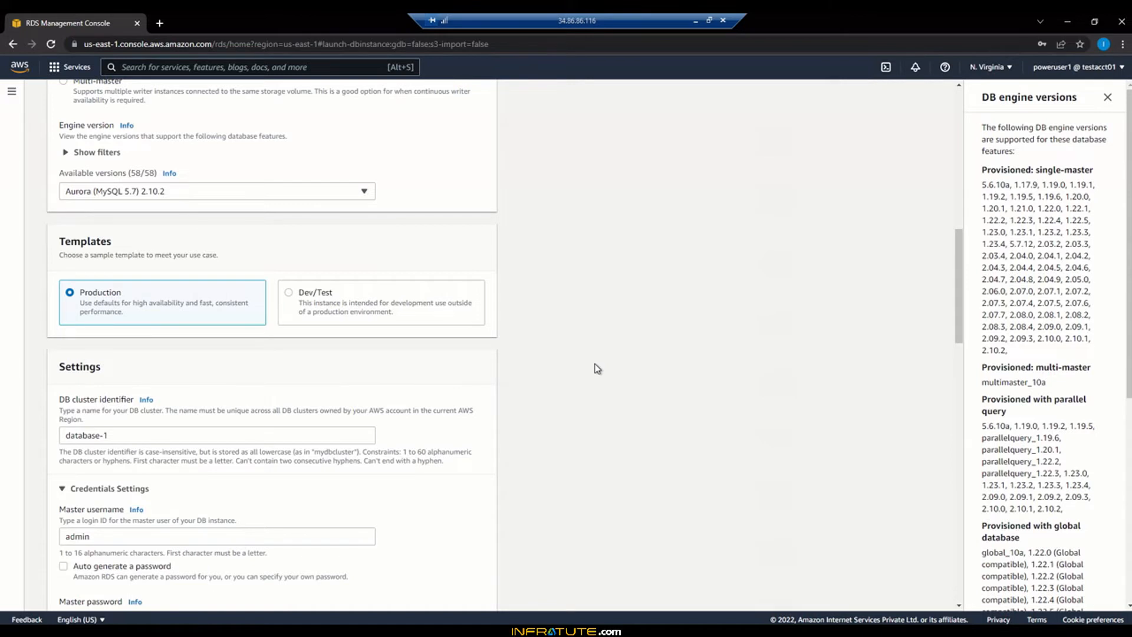
scroll(596, 368, down, 1)
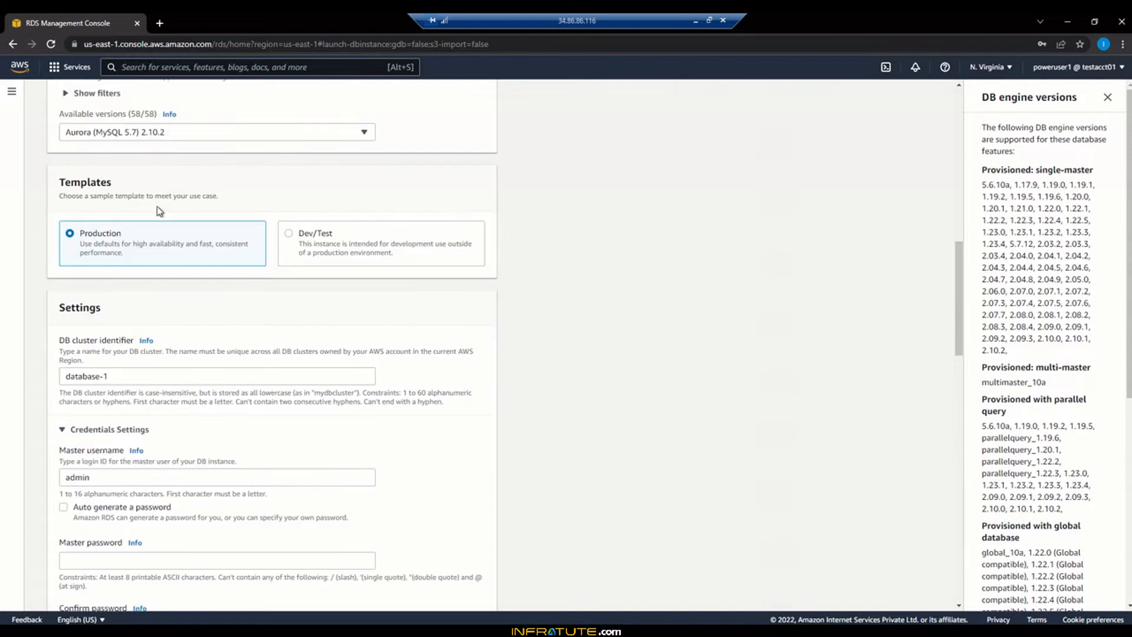
click(289, 236)
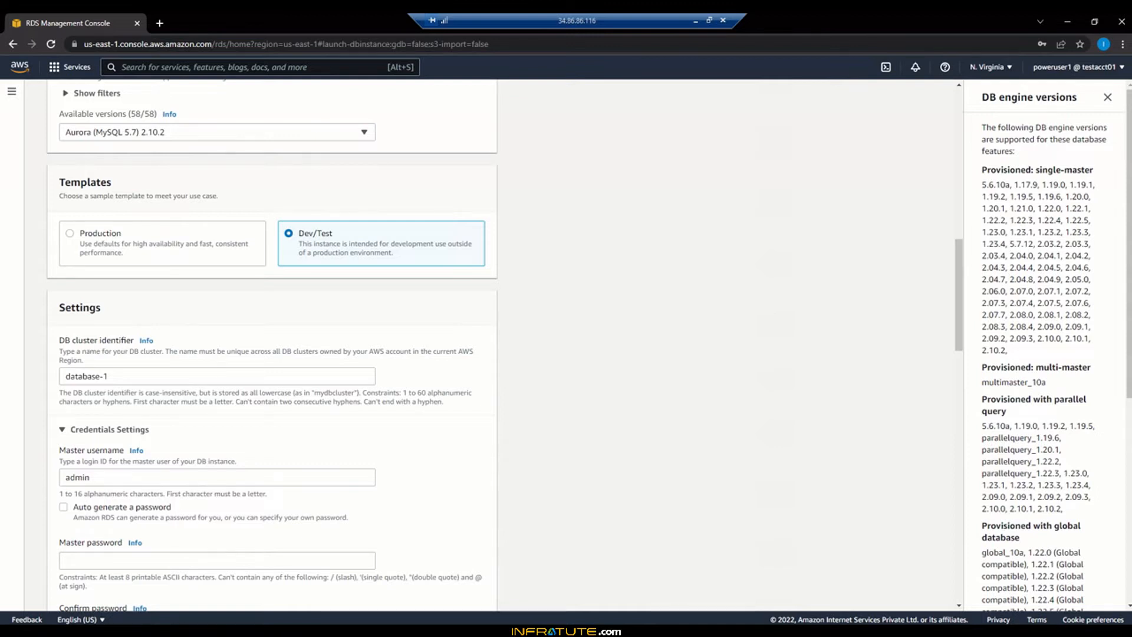
click(248, 630)
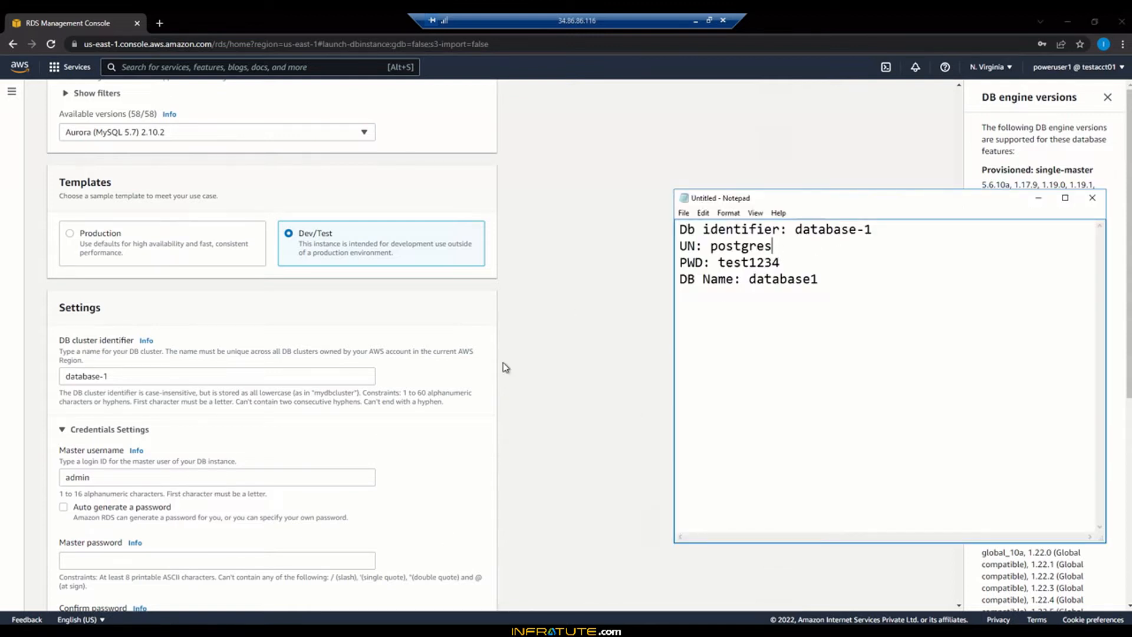
Correct the username to admin in the notes, then enter and confirm the master password
double_click(737, 242)
text(admin)
click(116, 560)
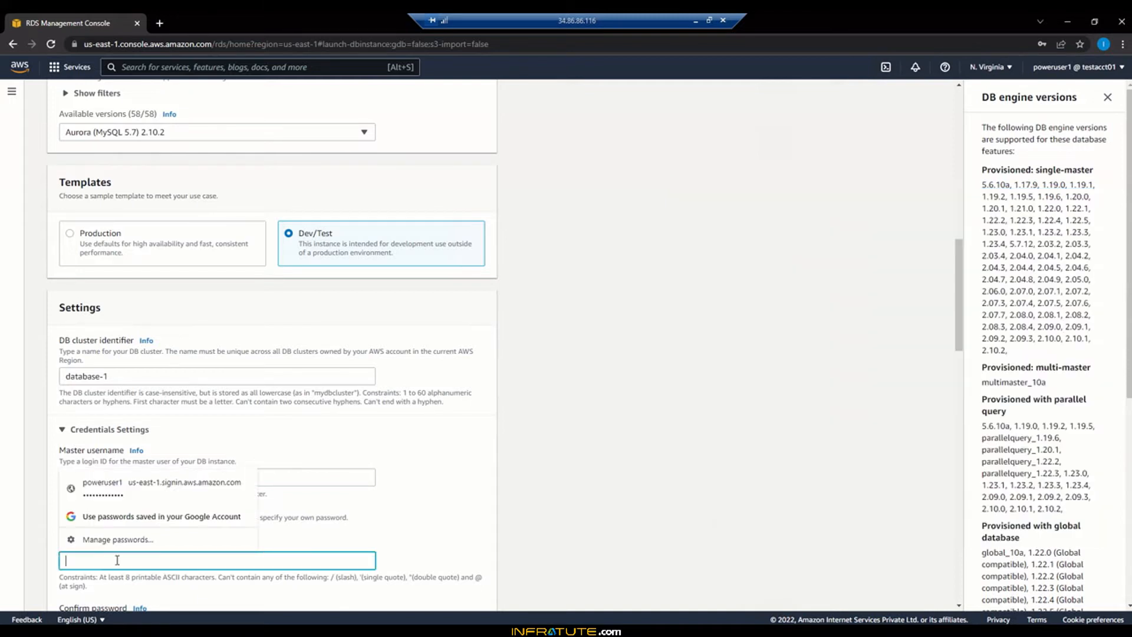
text(********)
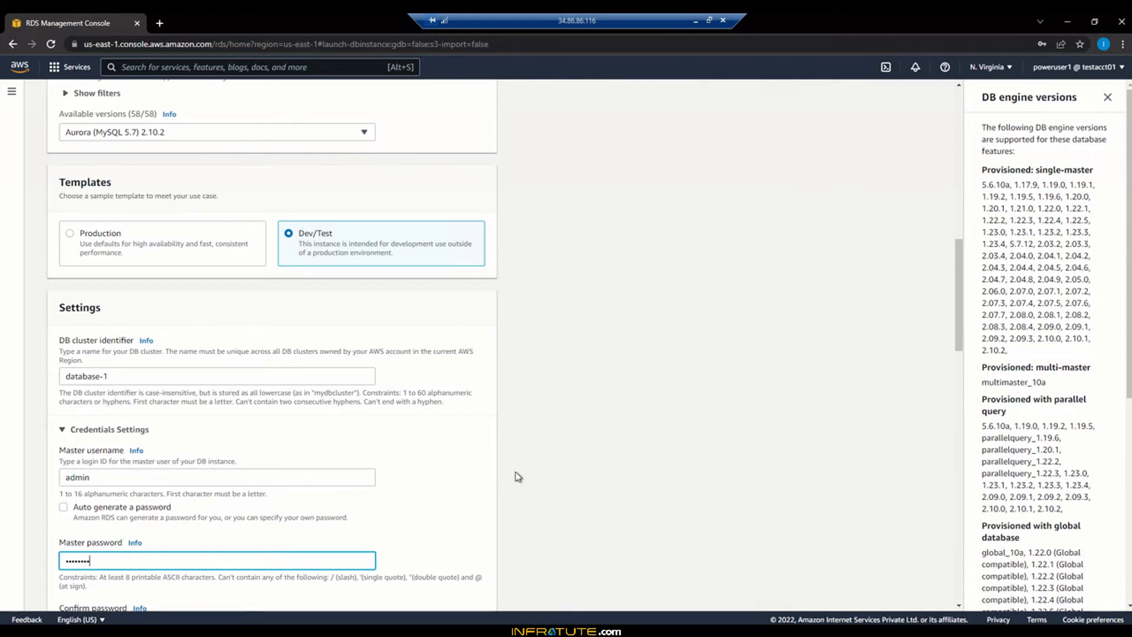
scroll(515, 474, down, 4)
click(133, 393)
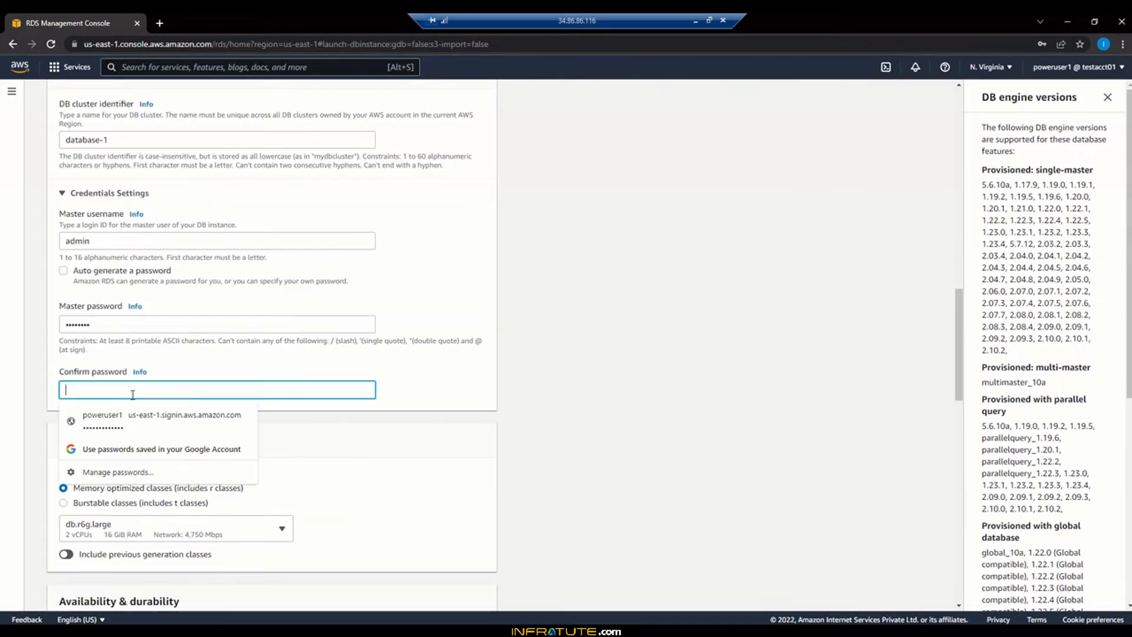
text(********)
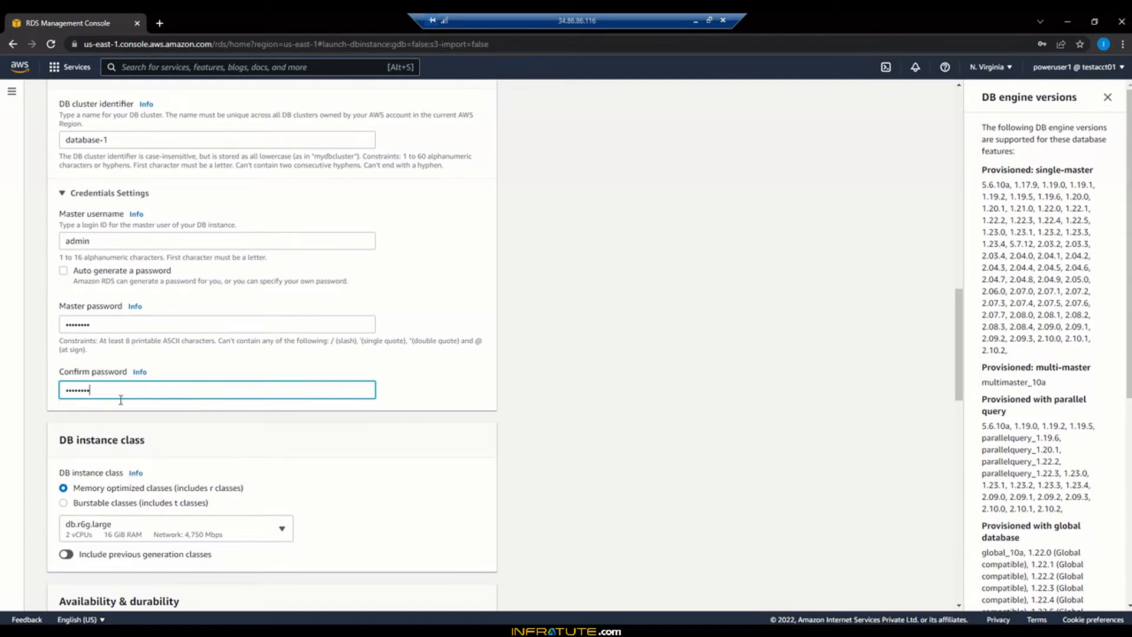
key(alt+Tab)
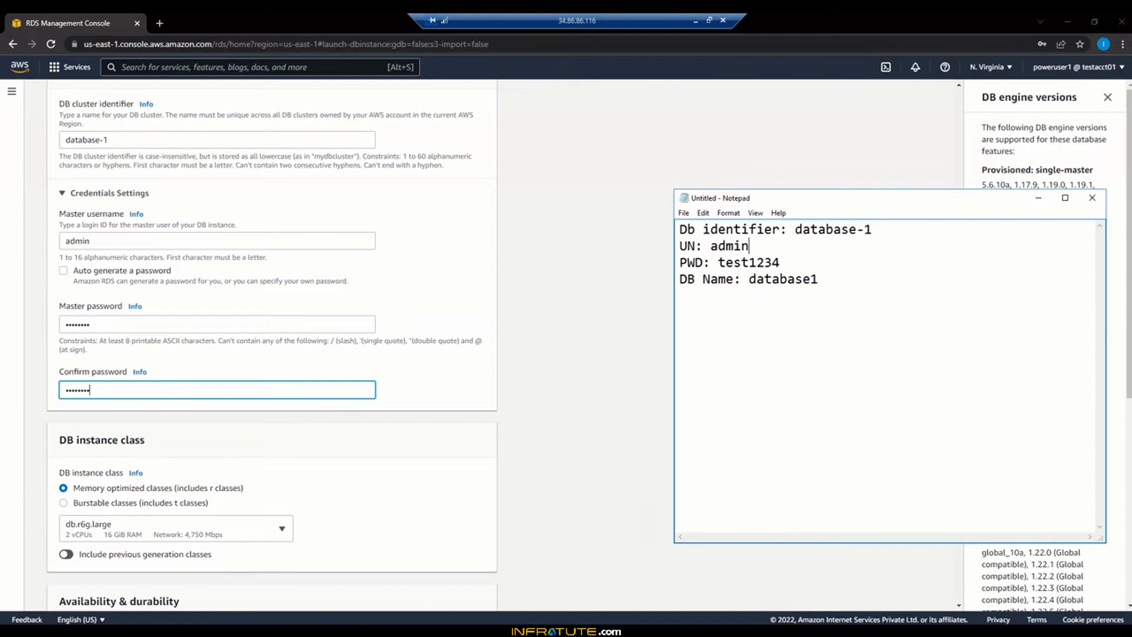
key(alt+Tab)
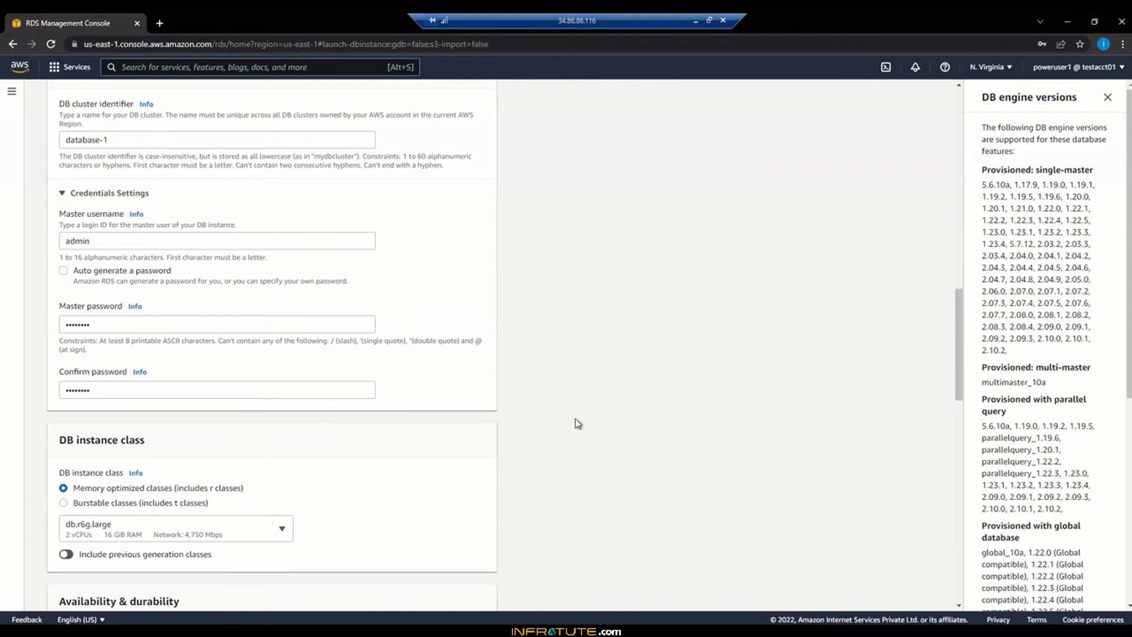
Switch to Burstable classes and use db.t3.small as the DB instance class
scroll(475, 463, down, 3)
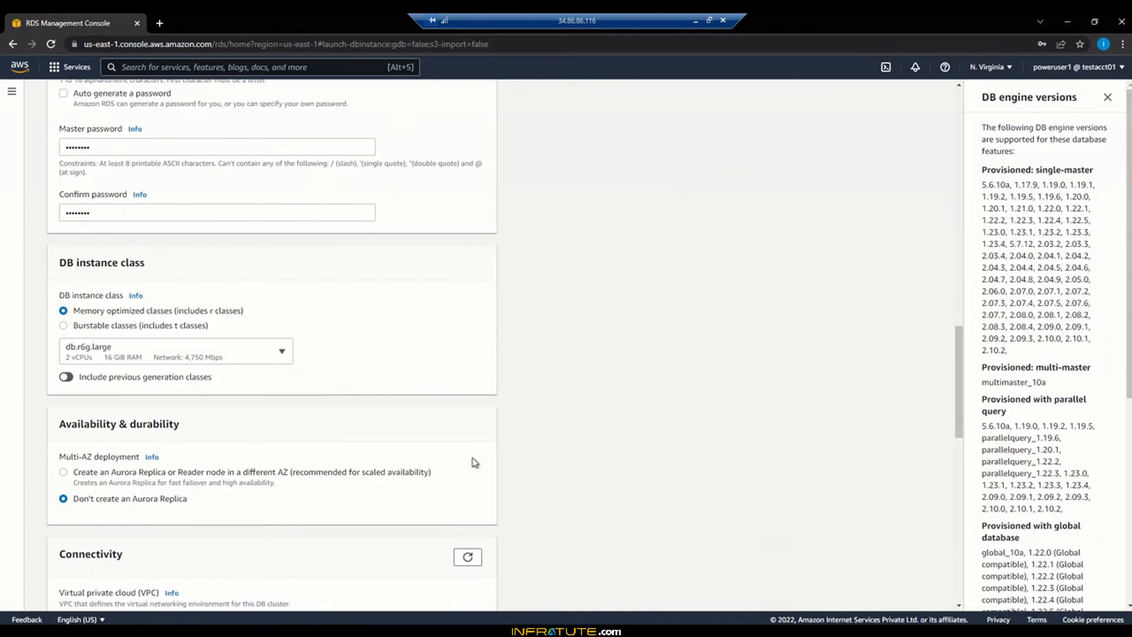
click(63, 327)
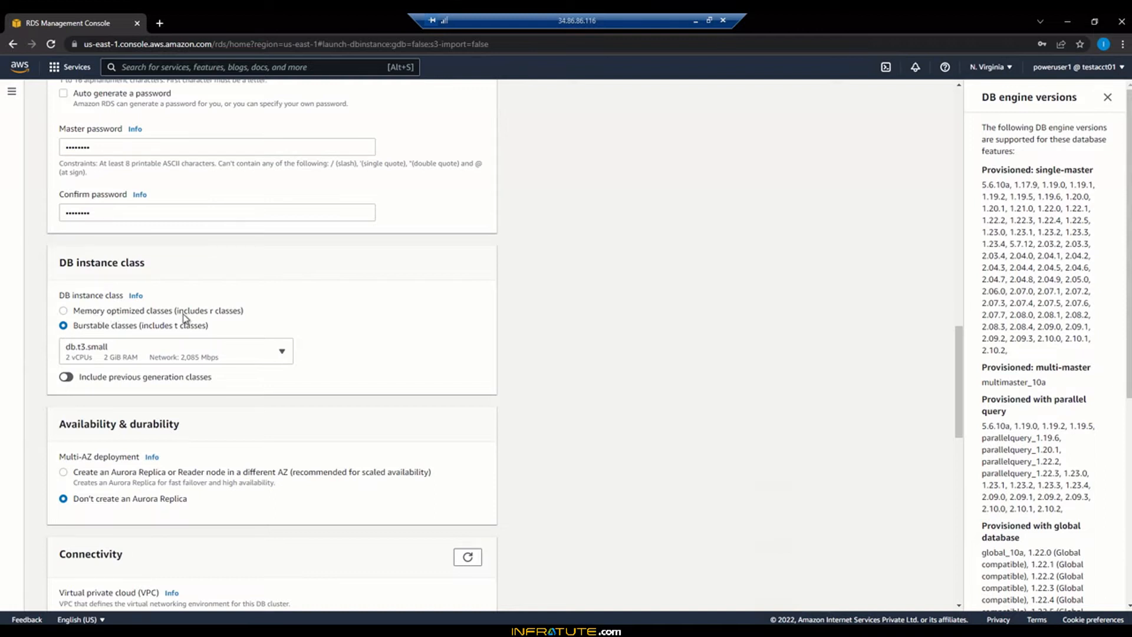
click(120, 361)
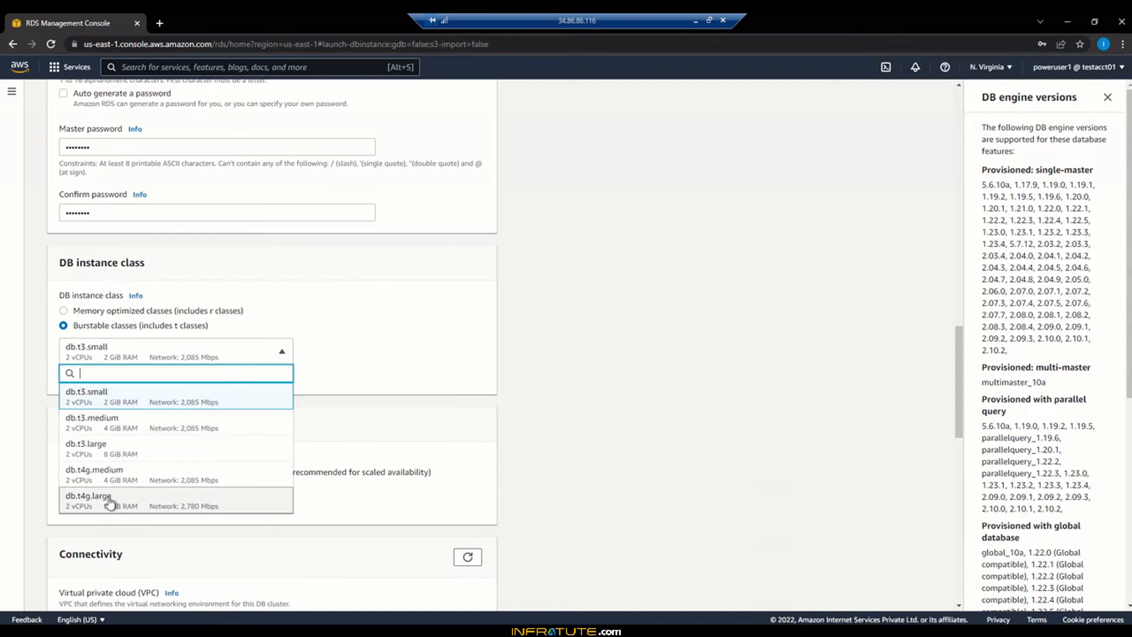
click(84, 402)
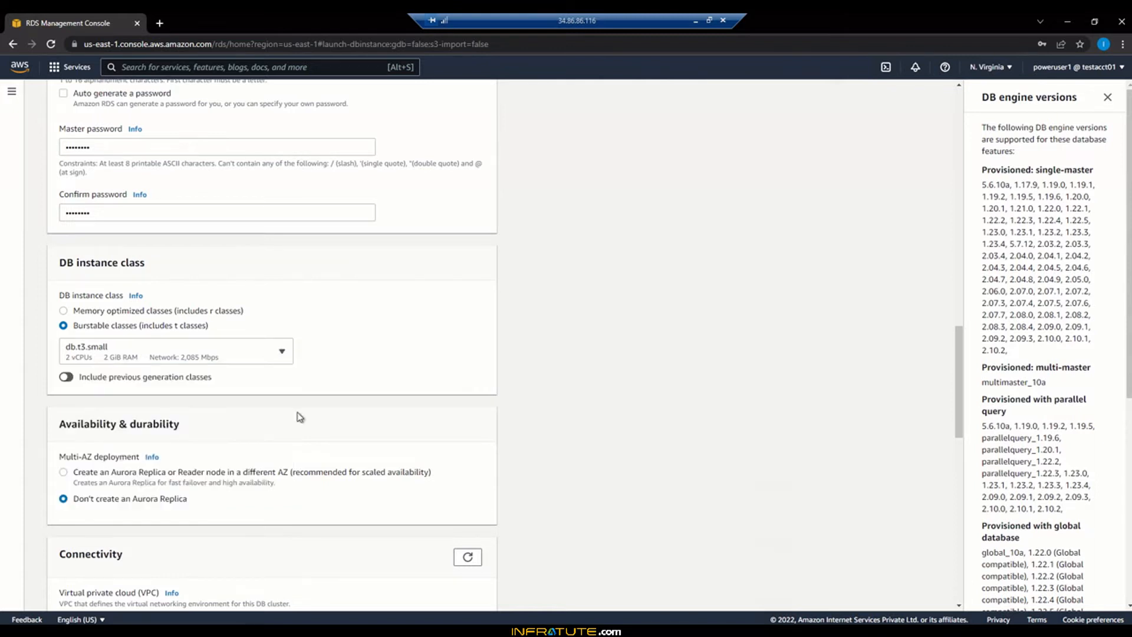
scroll(460, 426, down, 2)
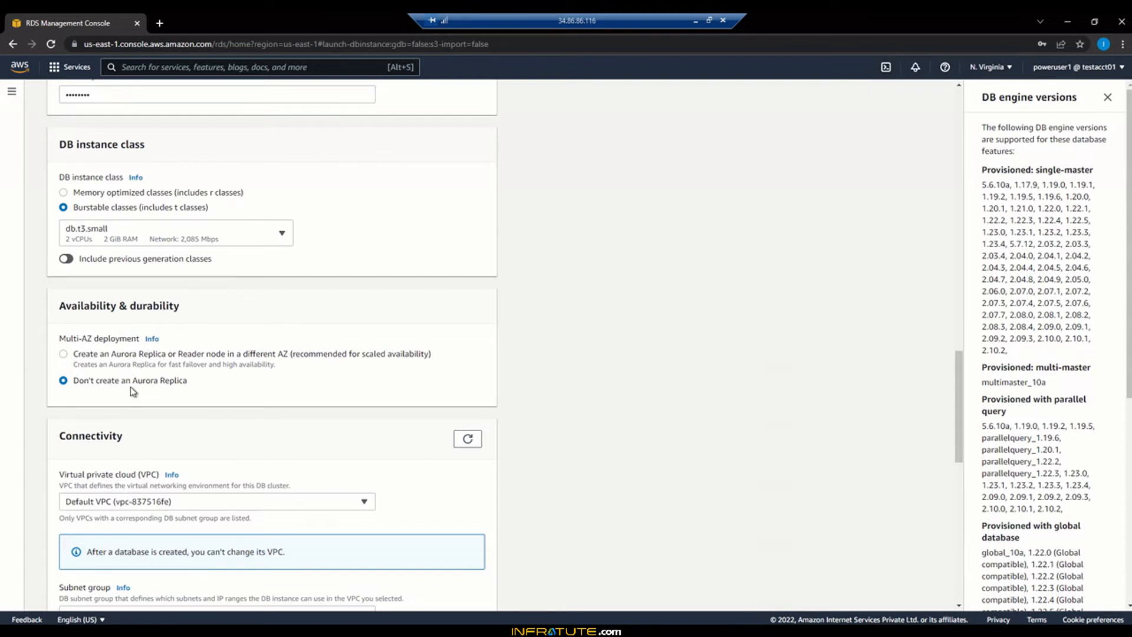
Set Public access to Yes for the new database
scroll(676, 442, down, 3)
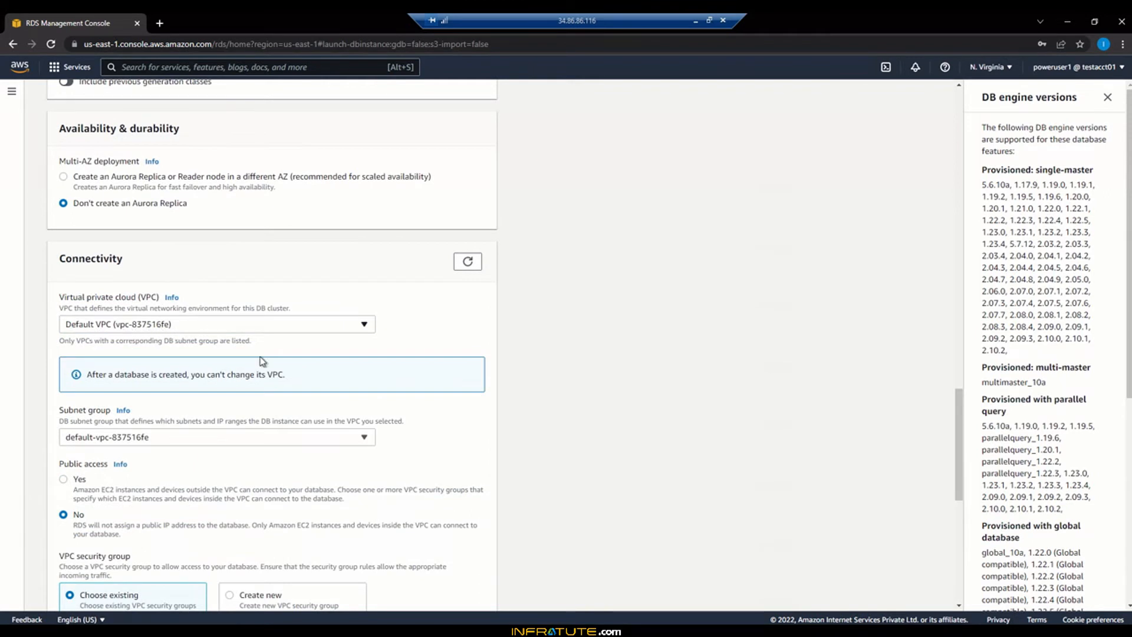
scroll(355, 376, down, 3)
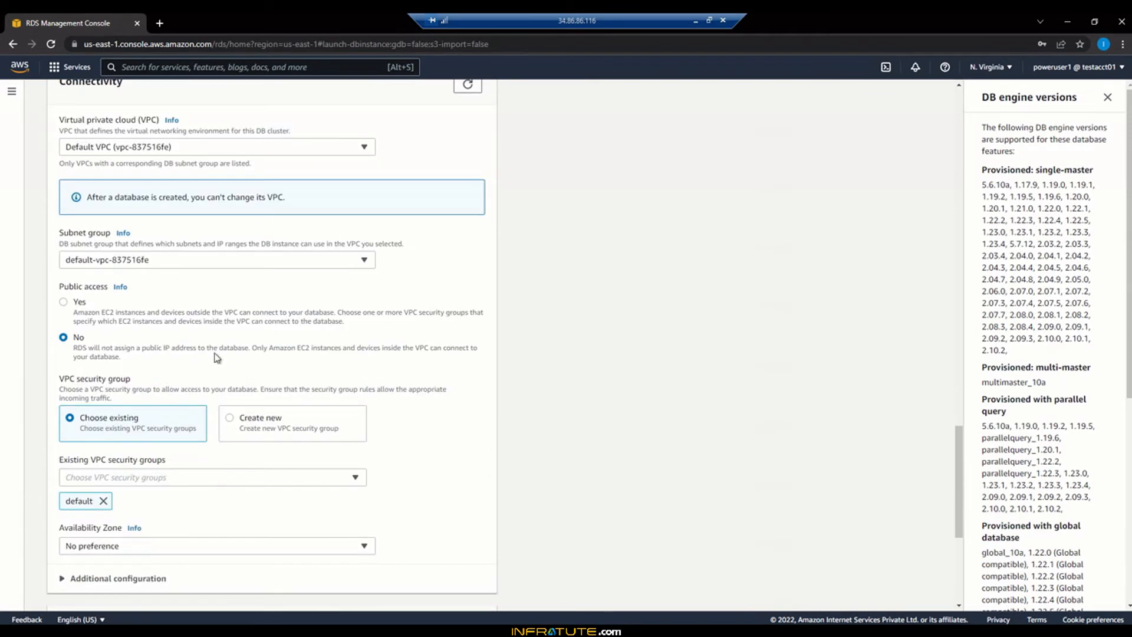
click(64, 302)
Replace the default security group with SQL-RDS-SG, keeping database port 3306
click(109, 578)
scroll(112, 582, down, 3)
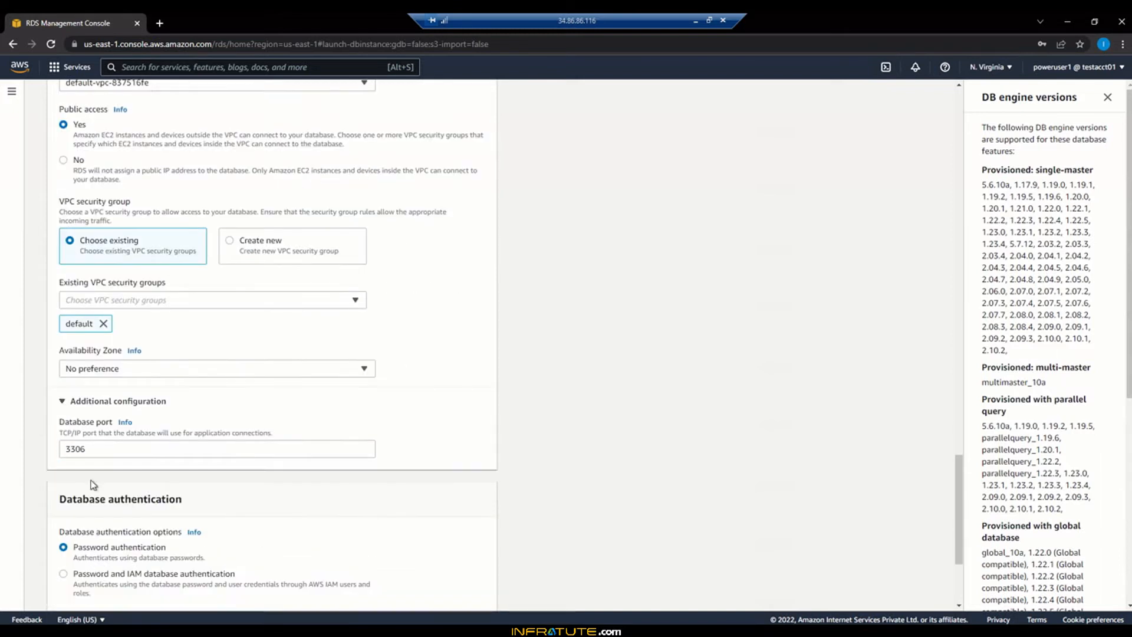
click(152, 300)
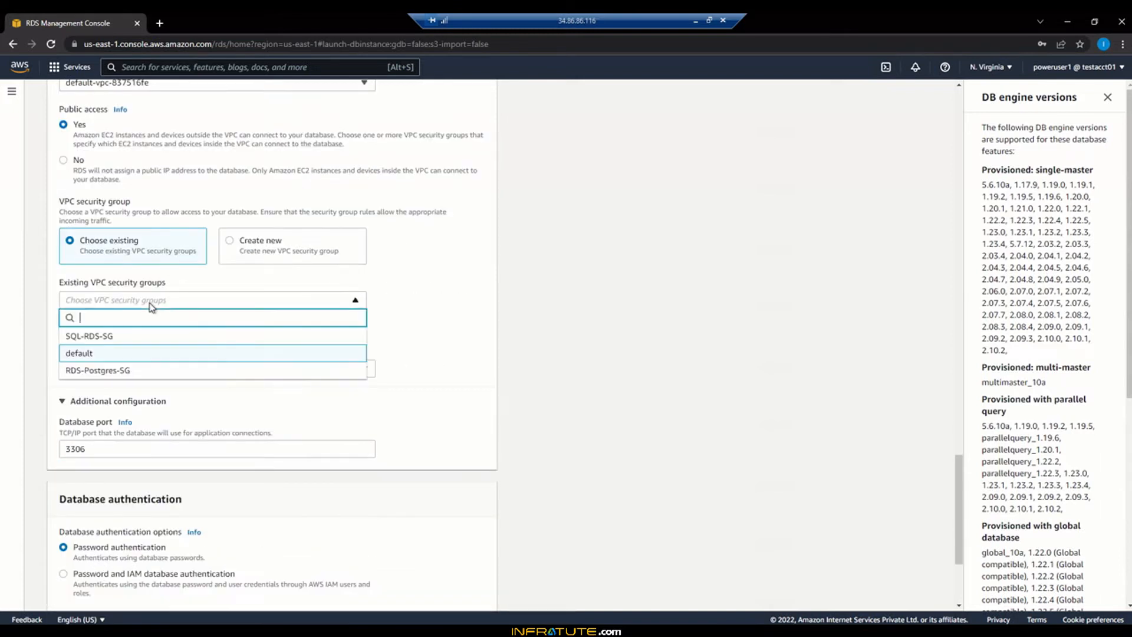
click(554, 338)
click(103, 323)
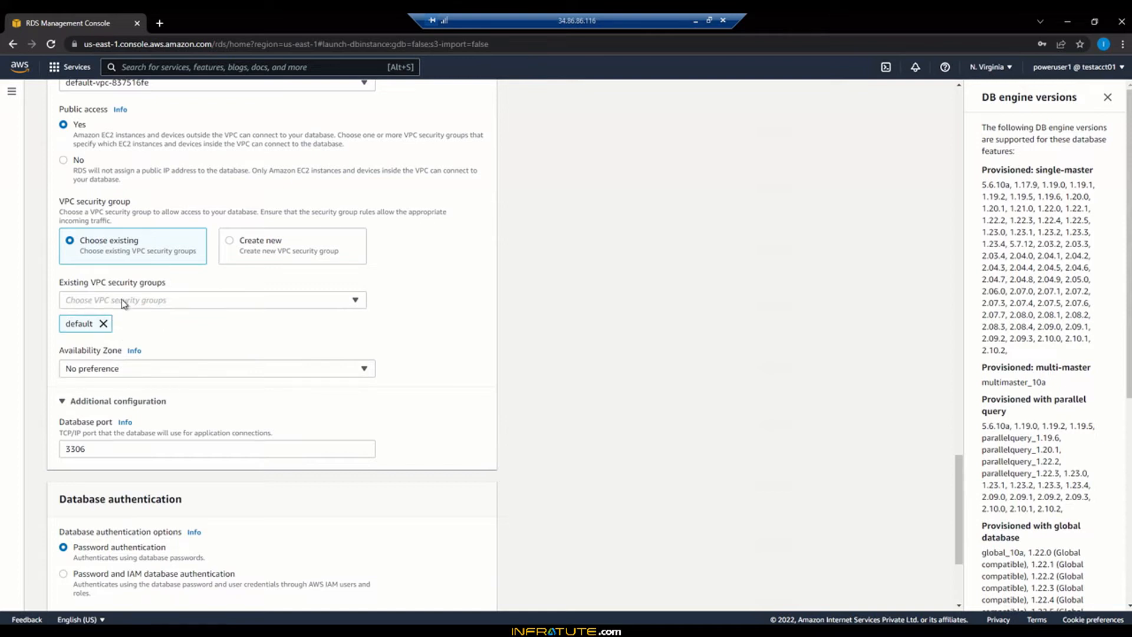
click(122, 301)
click(112, 343)
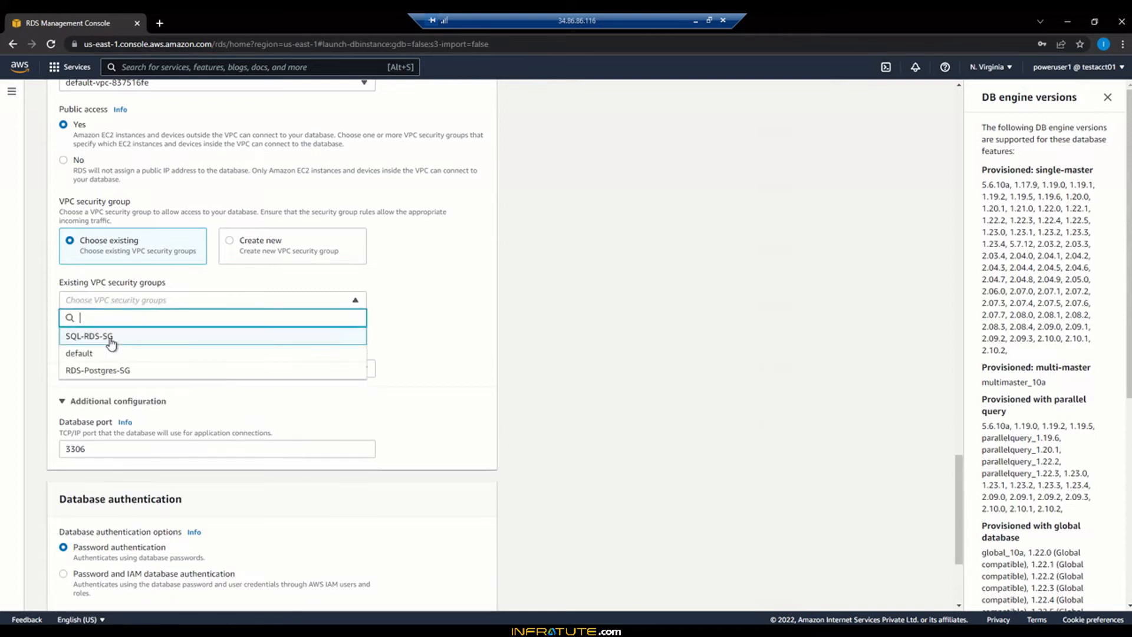
click(445, 345)
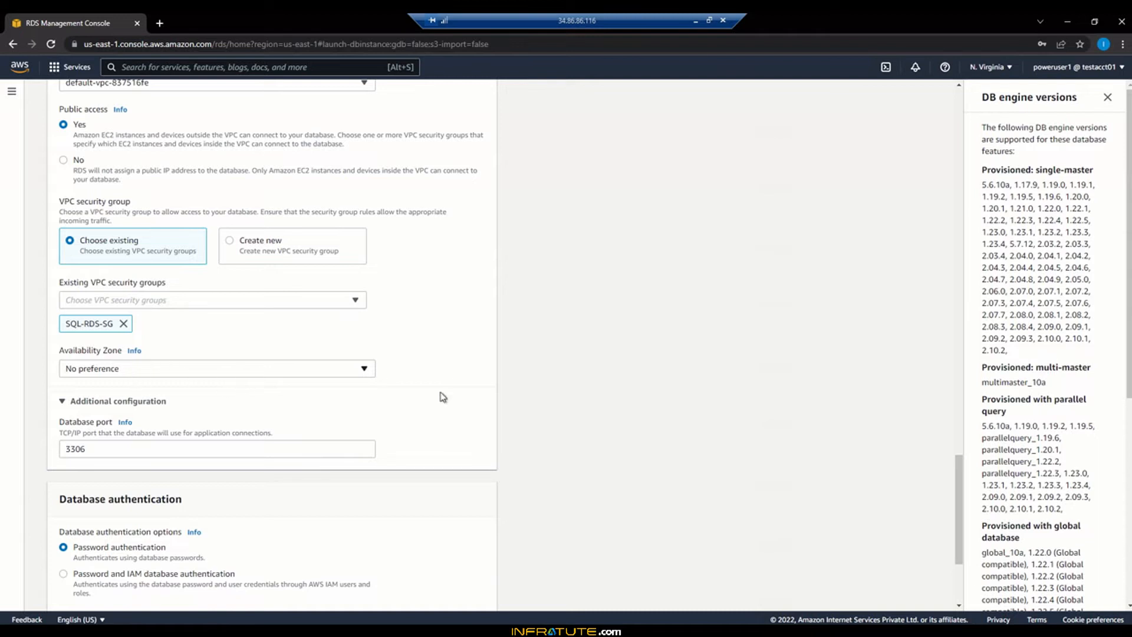
scroll(542, 396, down, 3)
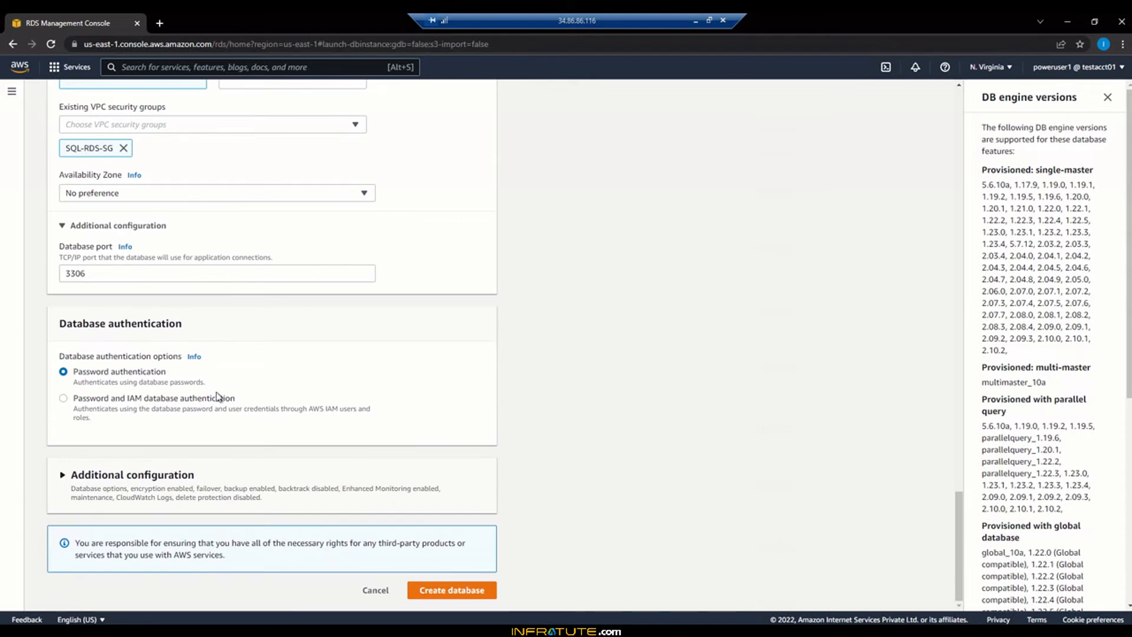
Enter database1 as the initial database name
click(64, 476)
scroll(534, 425, down, 5)
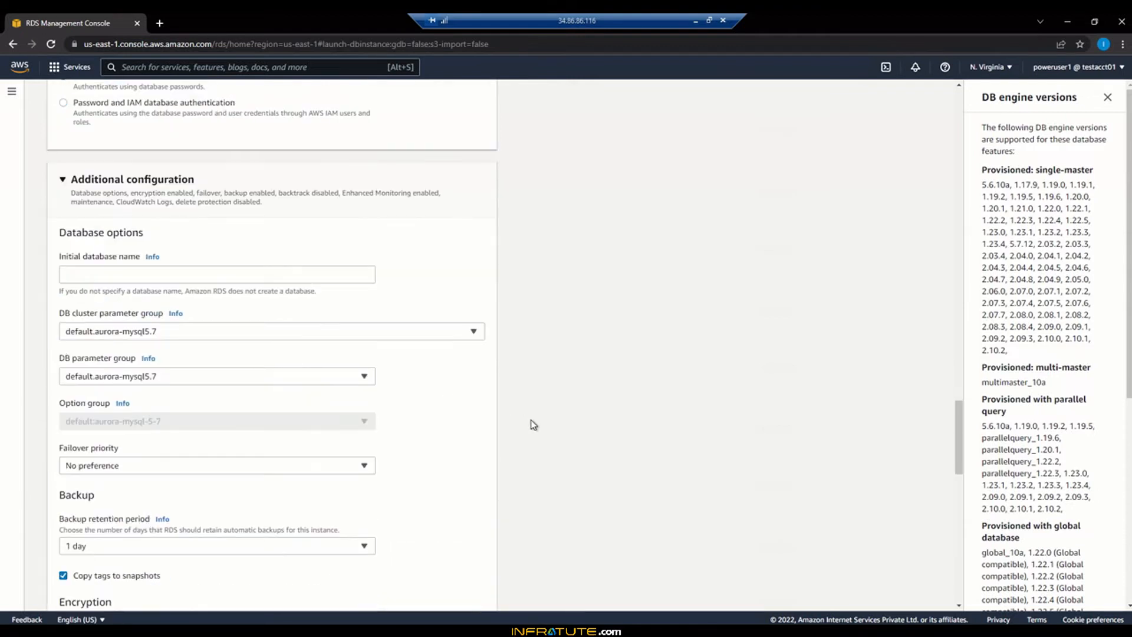
click(200, 271)
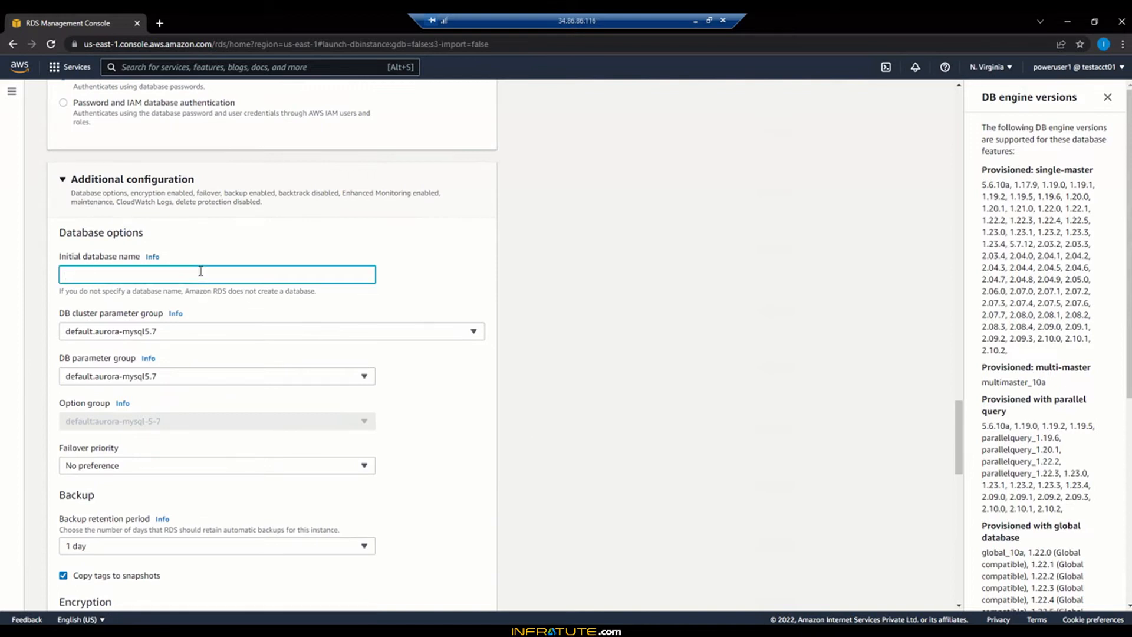
text(database1)
Keep failover priority No preference and 1-day backup retention, and copy tags to snapshots
scroll(518, 392, down, 2)
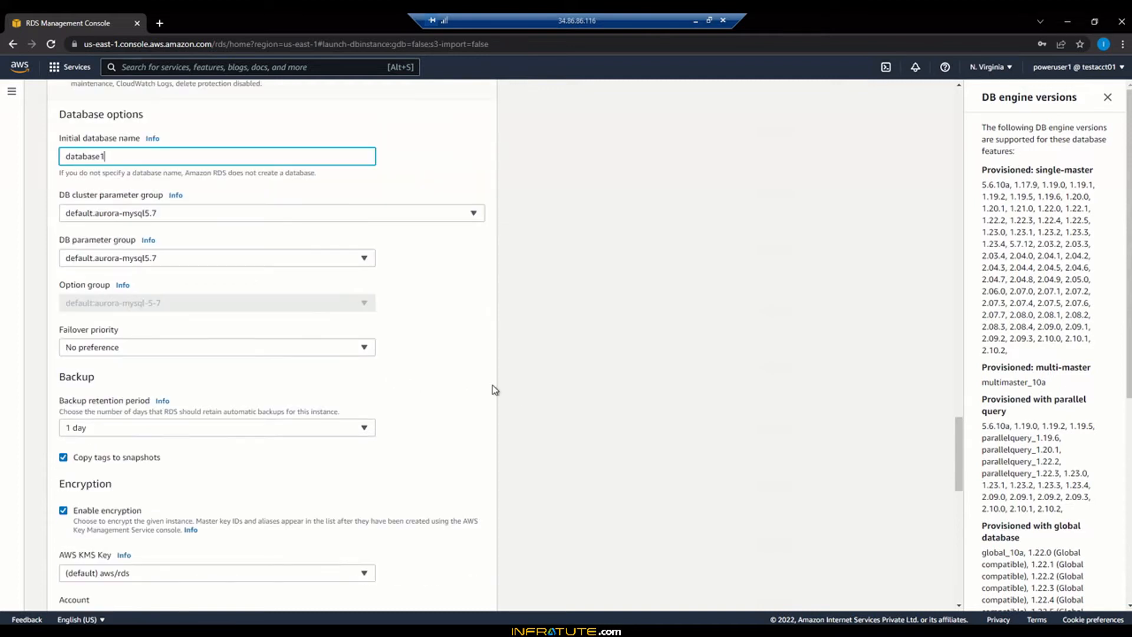
click(151, 348)
click(505, 352)
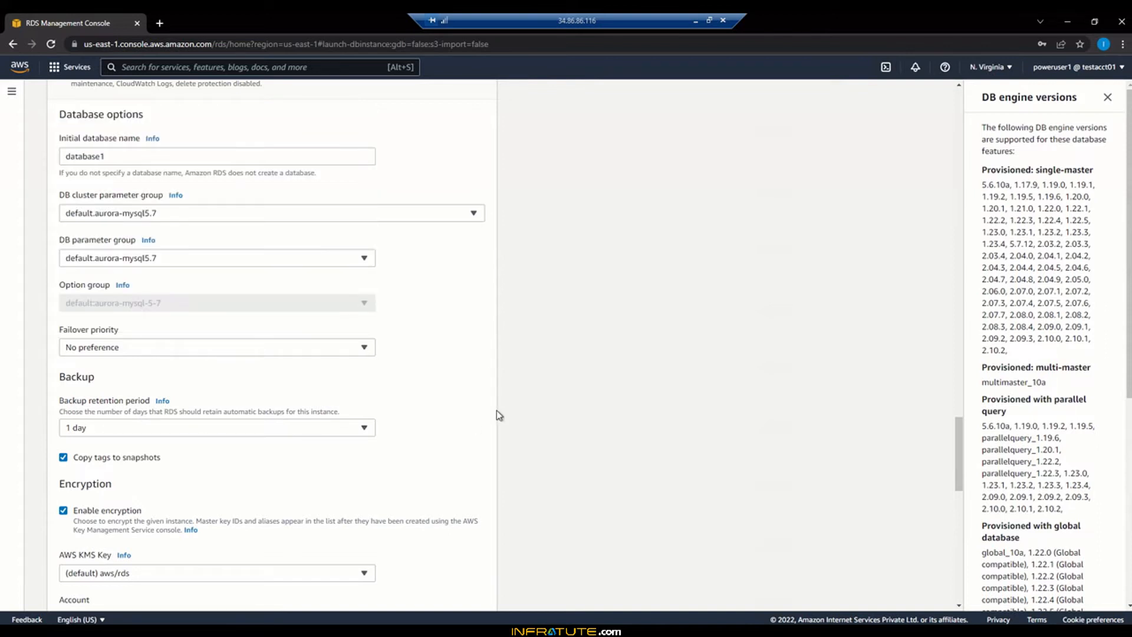
scroll(497, 411, down, 3)
click(261, 249)
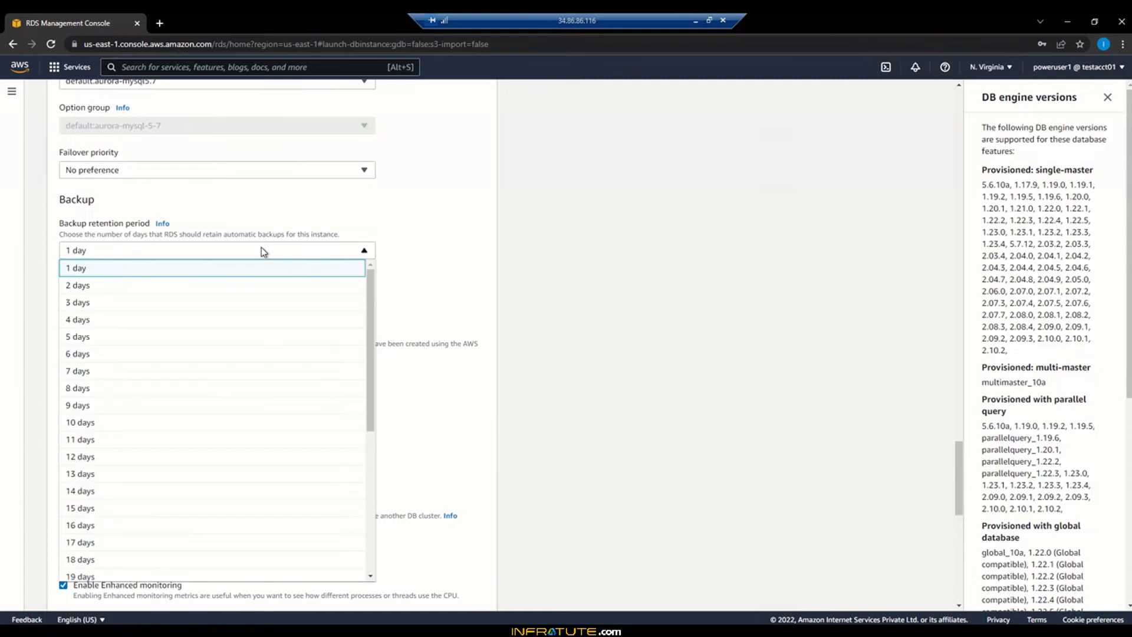
scroll(261, 415, up, 3)
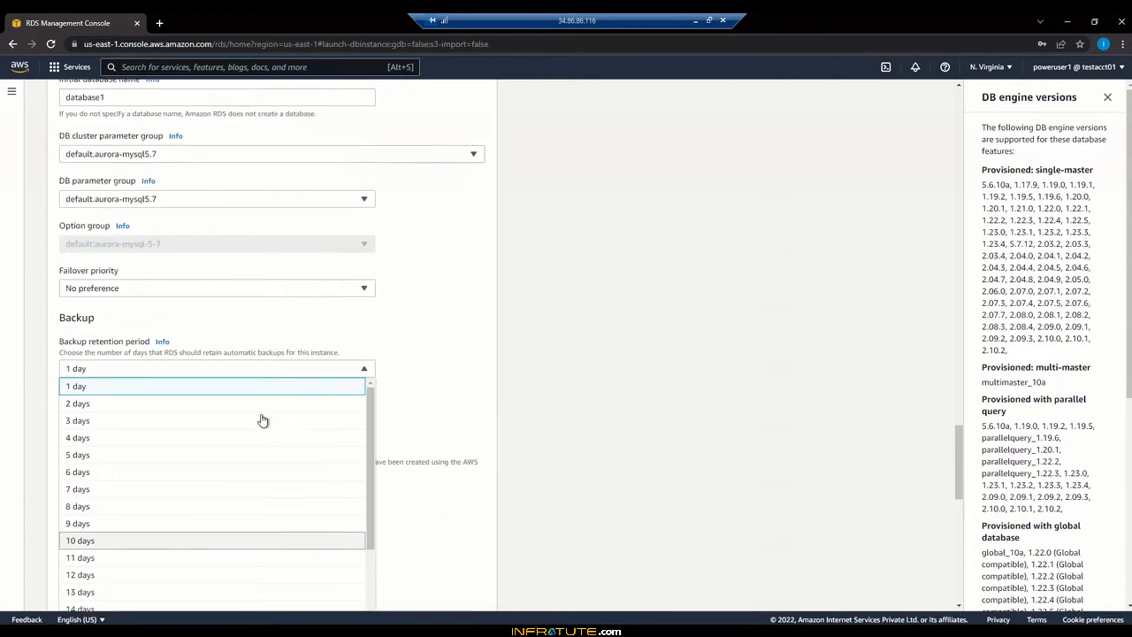
click(503, 399)
scroll(397, 417, down, 2)
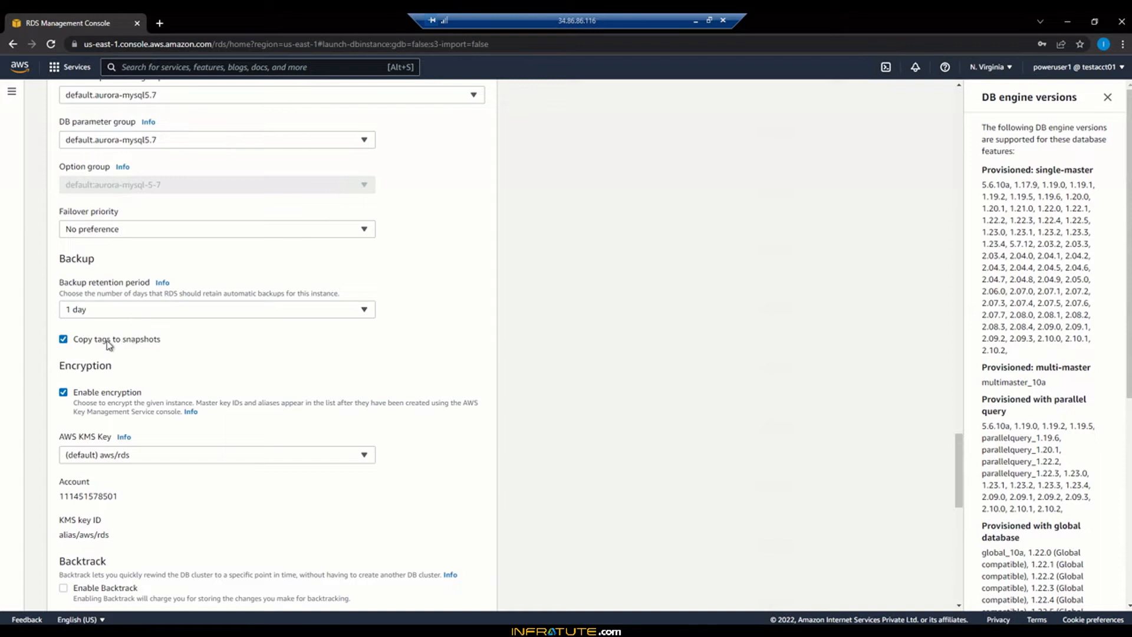
click(90, 345)
Disable encryption and Enhanced monitoring for the cluster
click(64, 392)
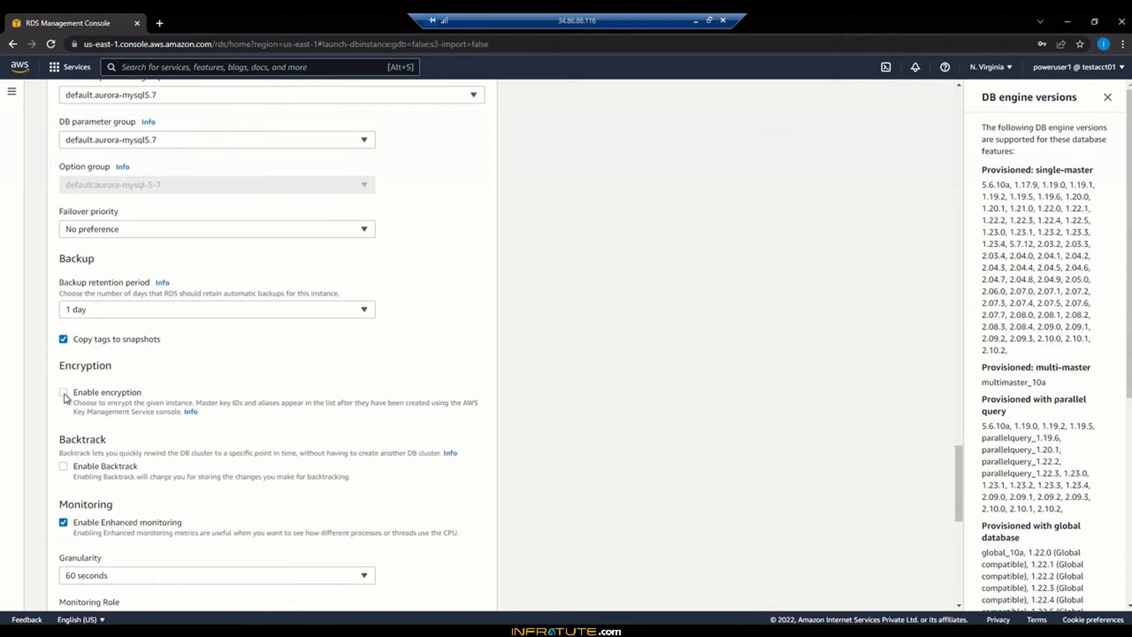
click(63, 392)
click(124, 457)
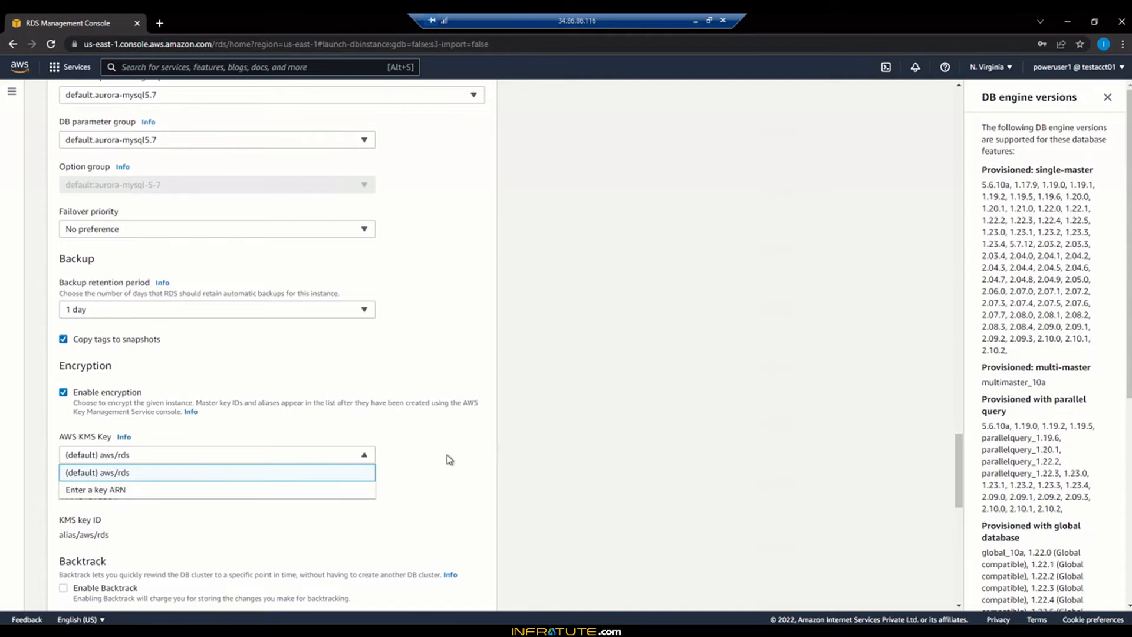
click(531, 425)
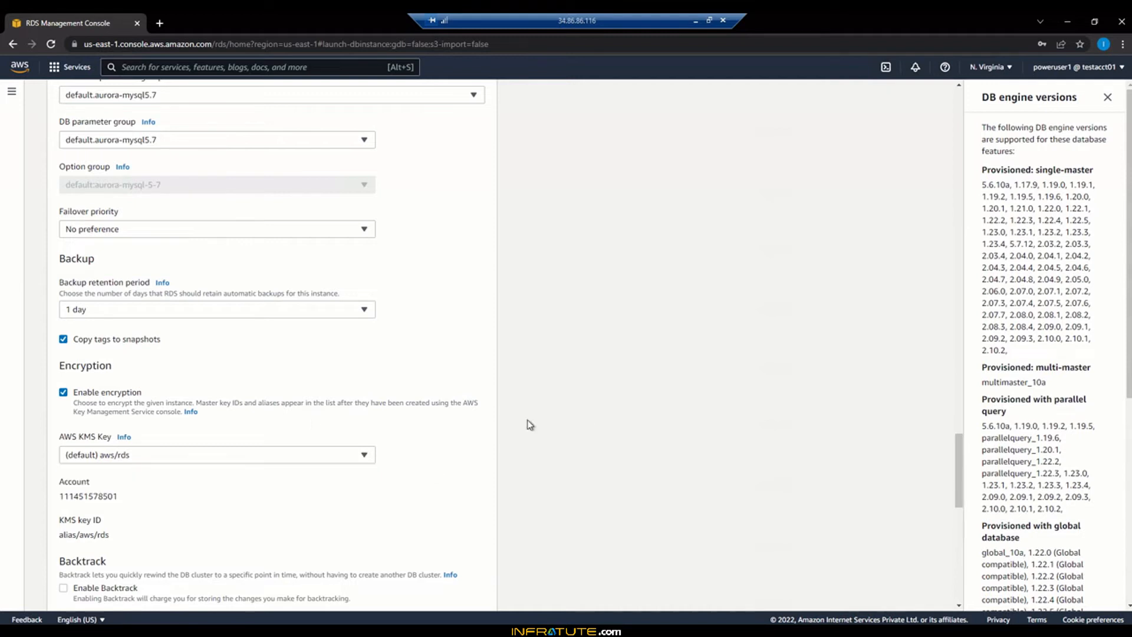
click(63, 393)
scroll(517, 430, down, 4)
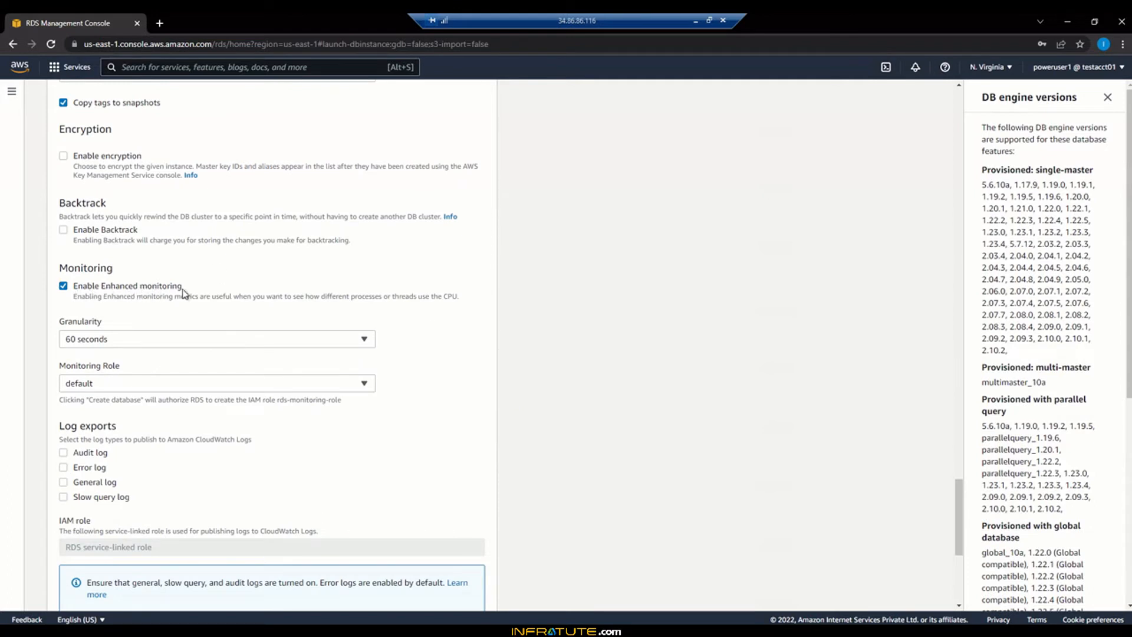
click(63, 288)
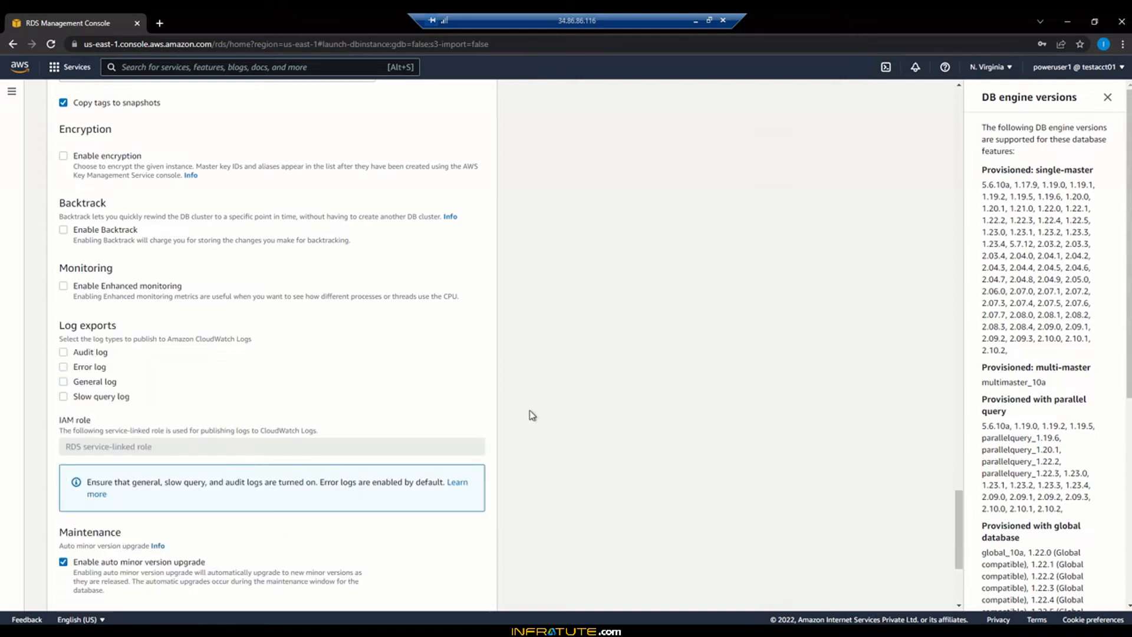
scroll(531, 417, down, 3)
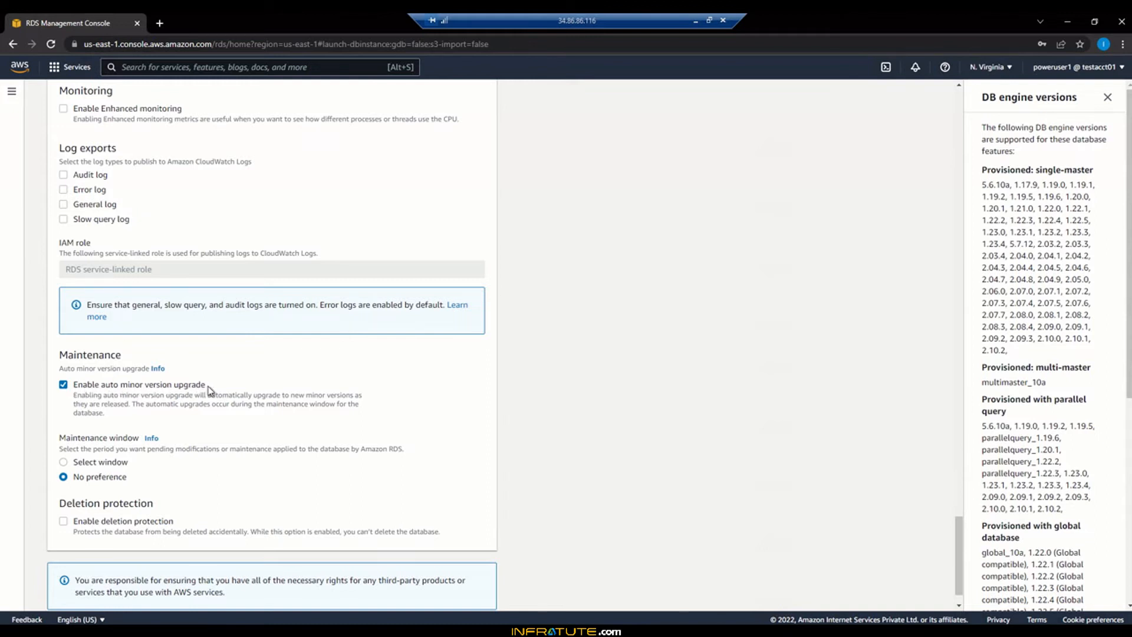
scroll(327, 394, down, 1)
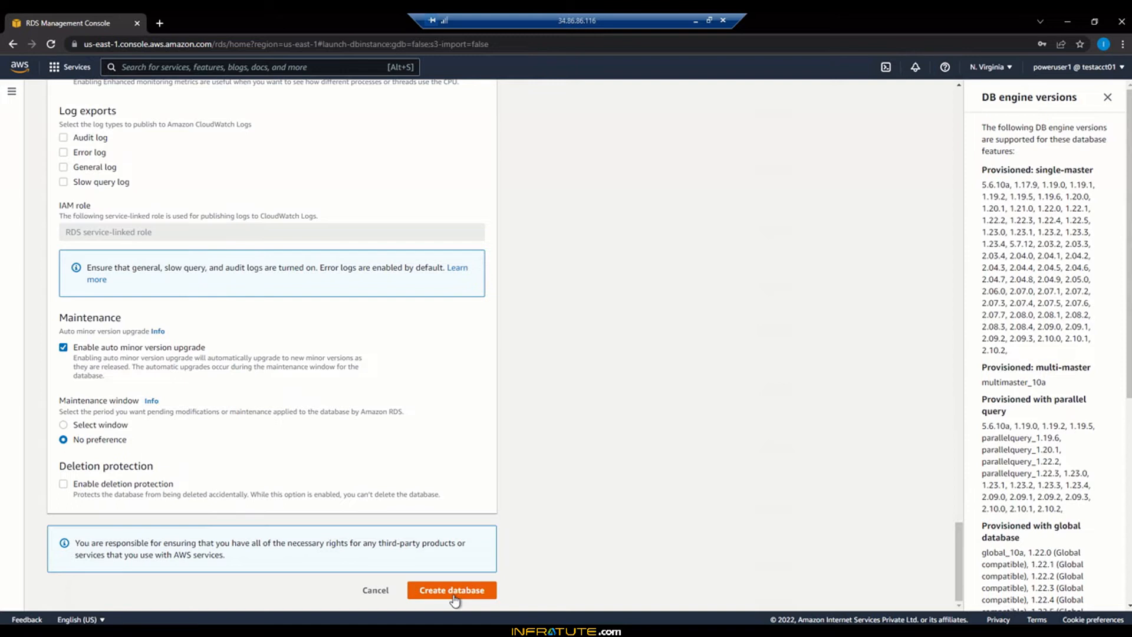
Review the form: cluster identifier database-1, initial database database1, default aurora-mysql5.7 parameter groups
scroll(737, 465, up, 15)
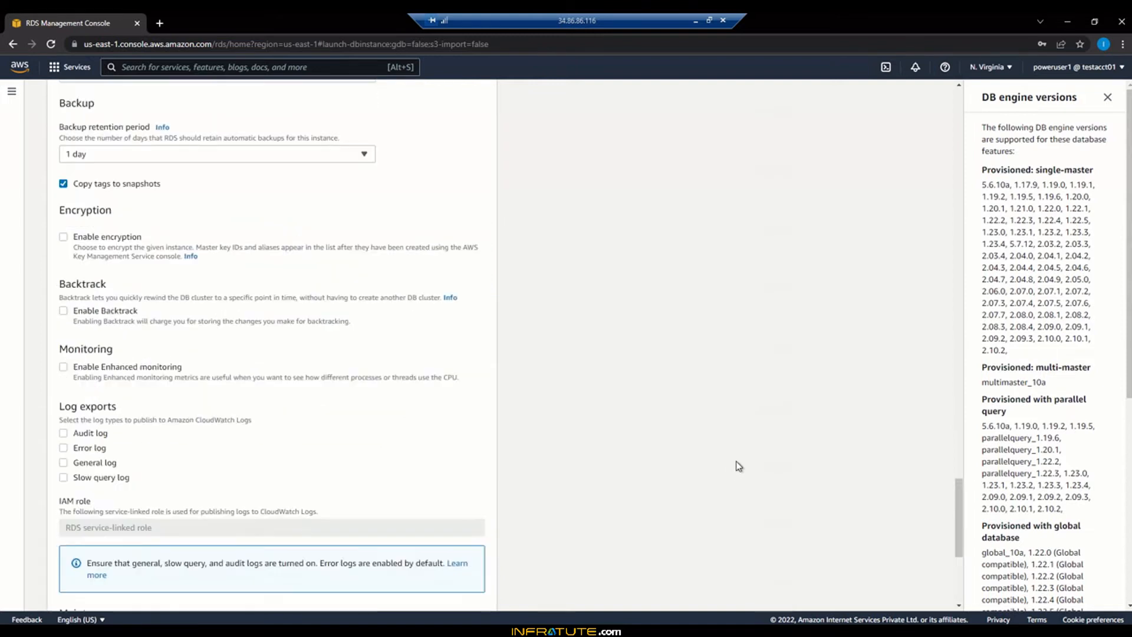
scroll(738, 465, up, 15)
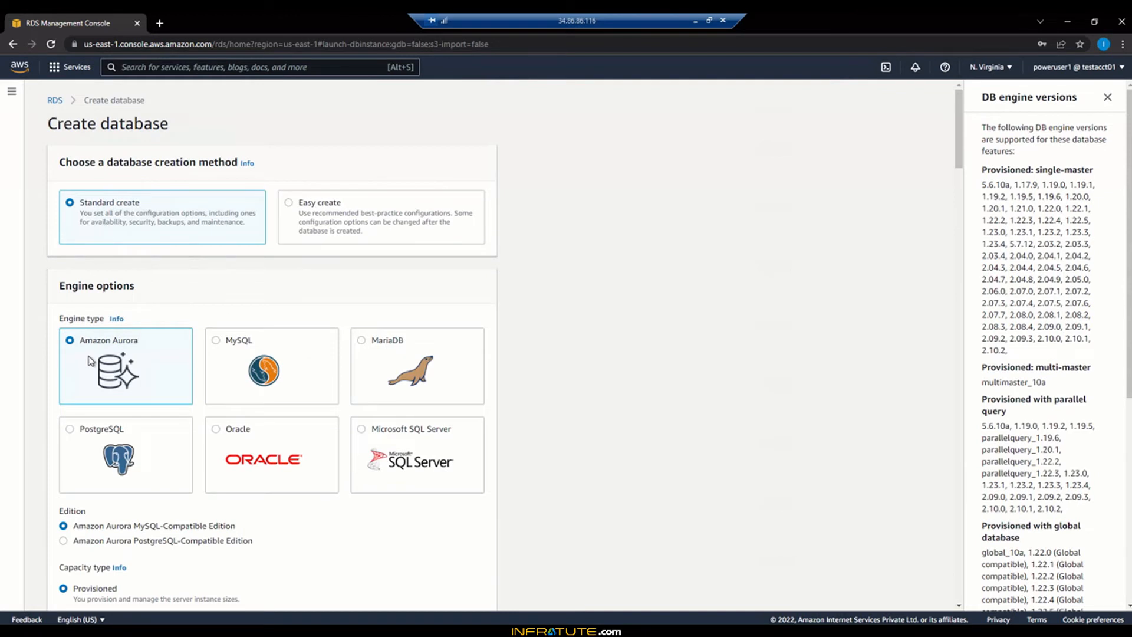
scroll(653, 389, down, 4)
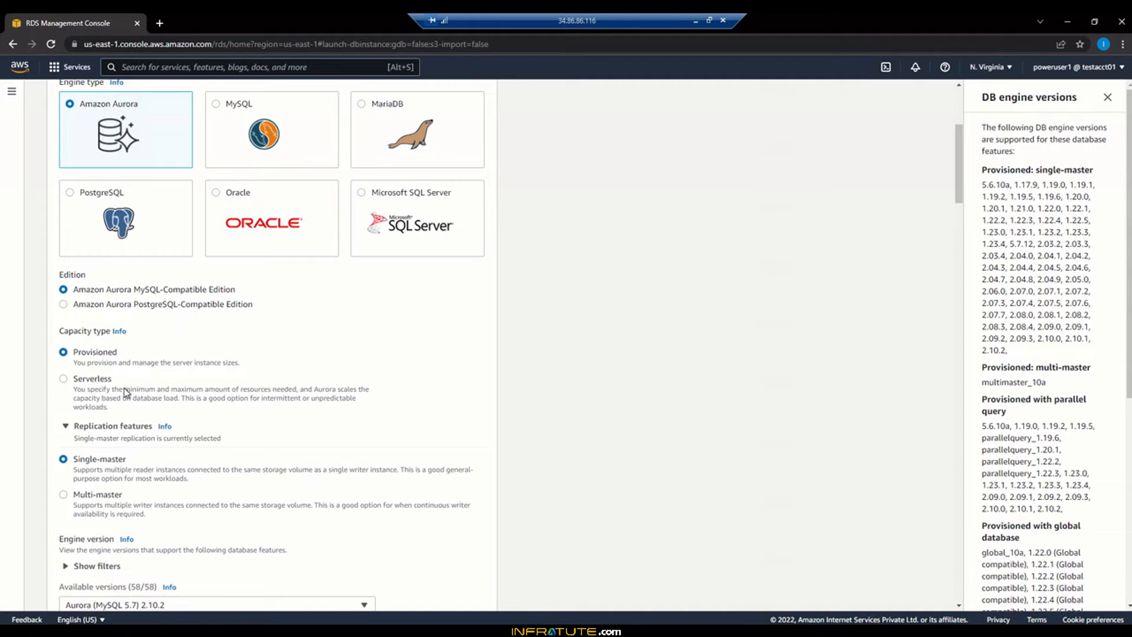
scroll(590, 407, down, 2)
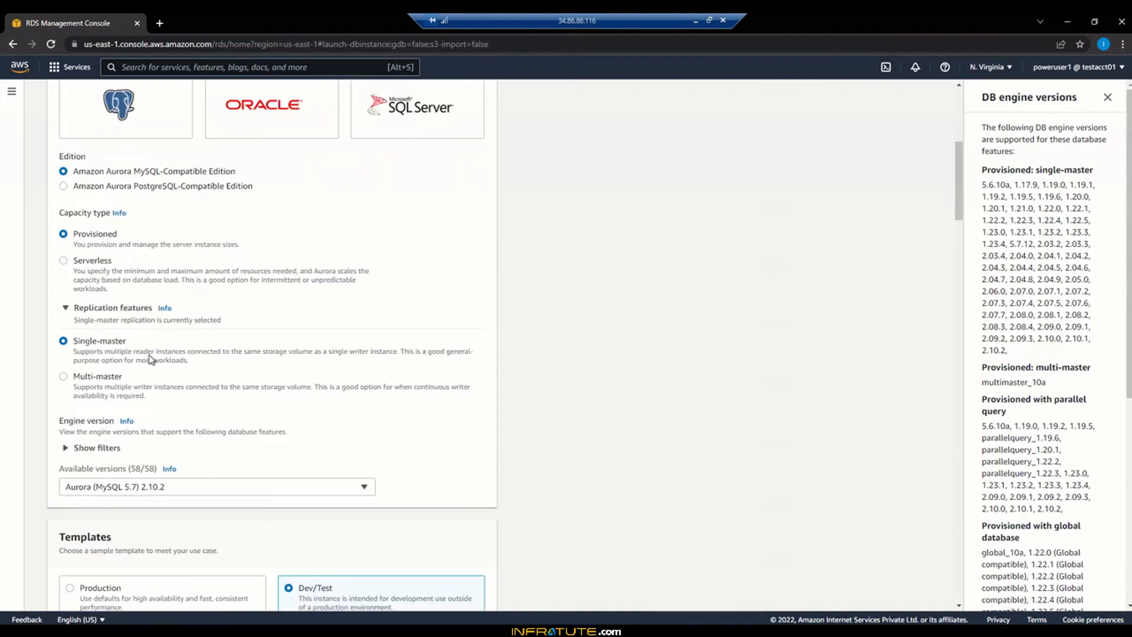
scroll(677, 413, down, 3)
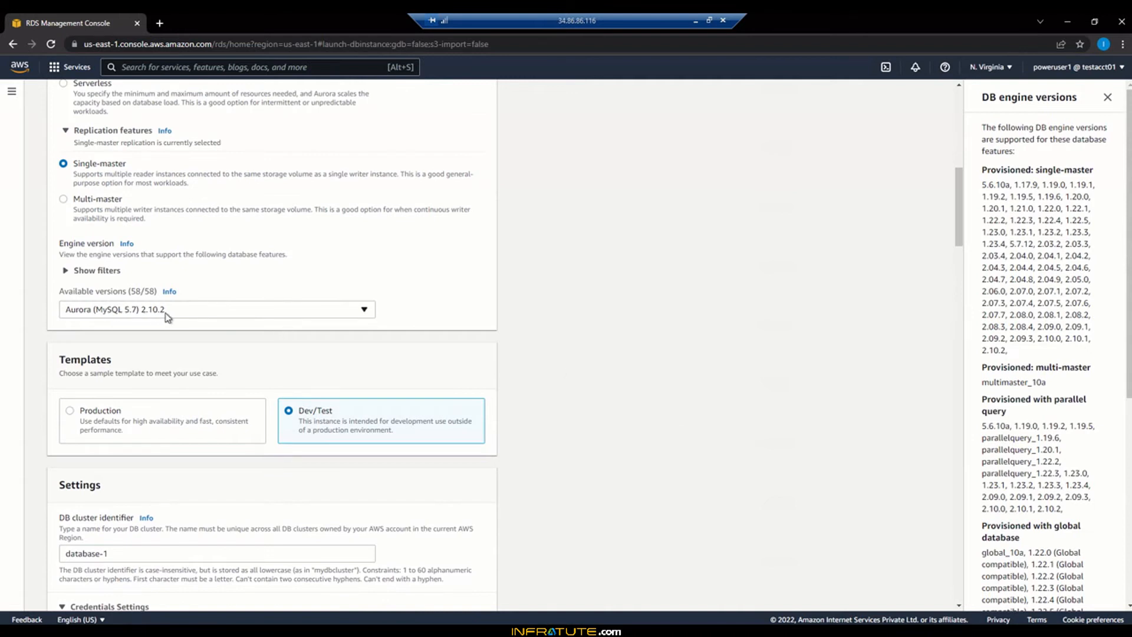
scroll(665, 407, down, 2)
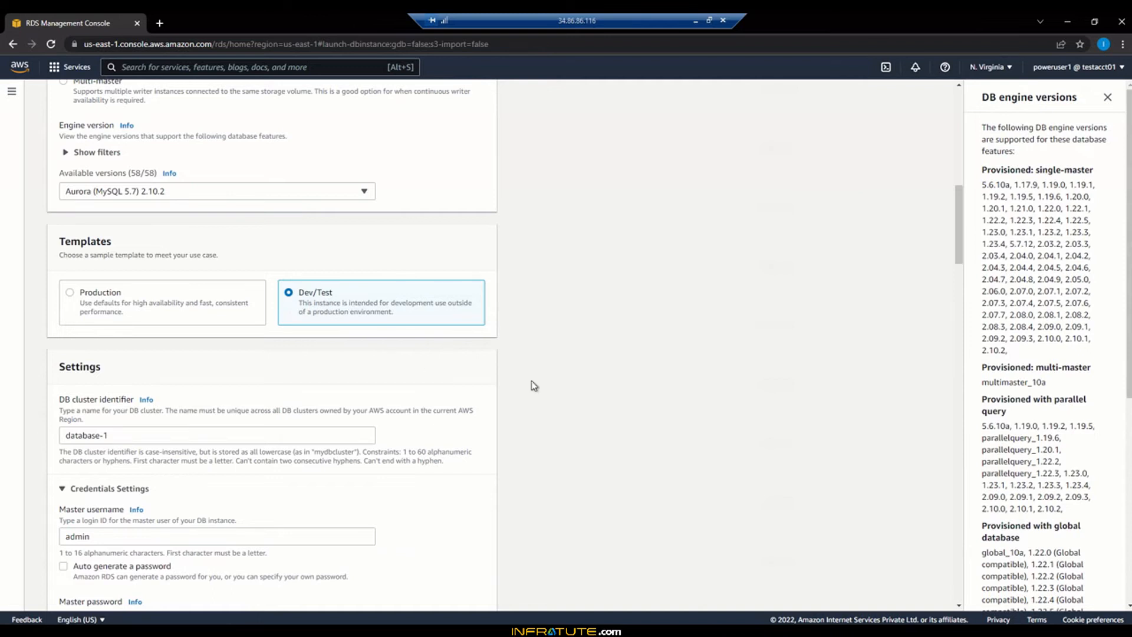
scroll(572, 387, down, 3)
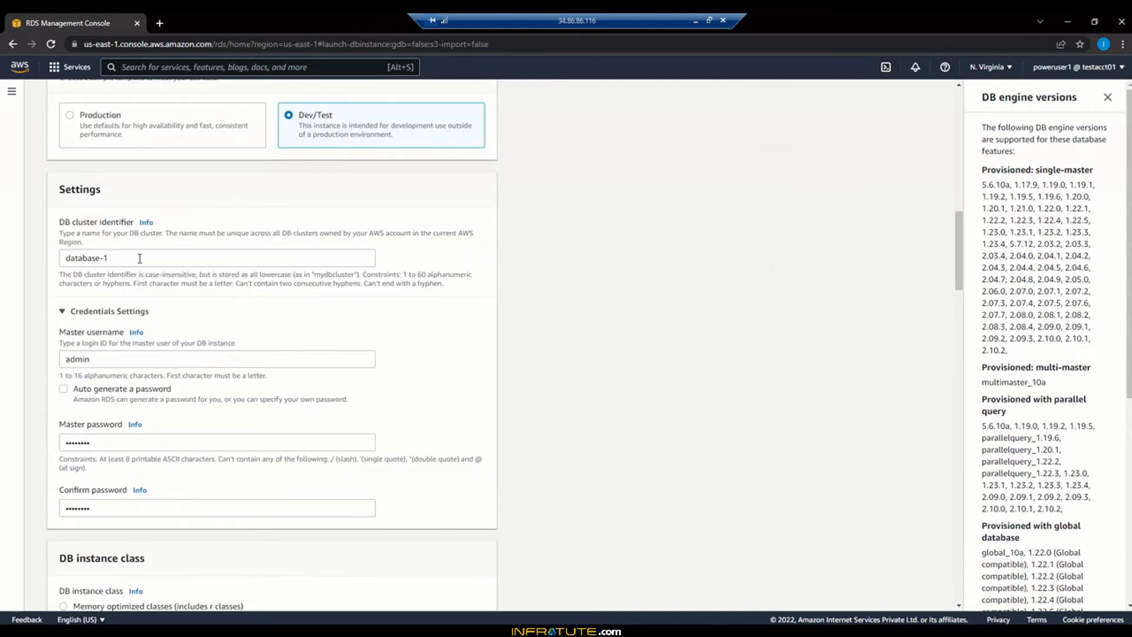
click(140, 258)
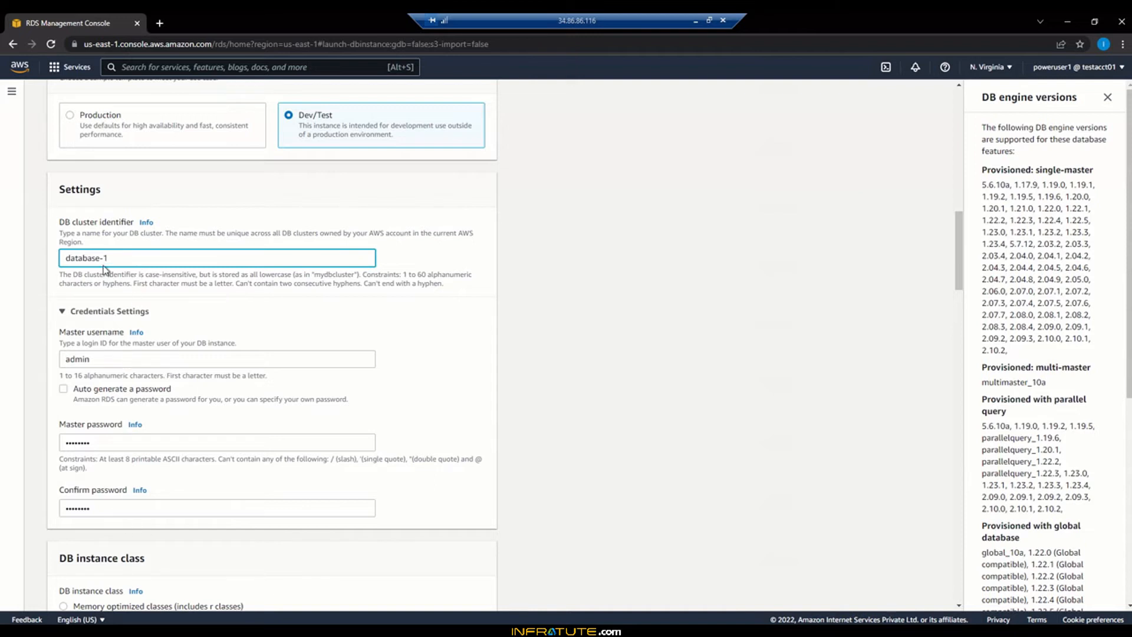
scroll(528, 460, down, 5)
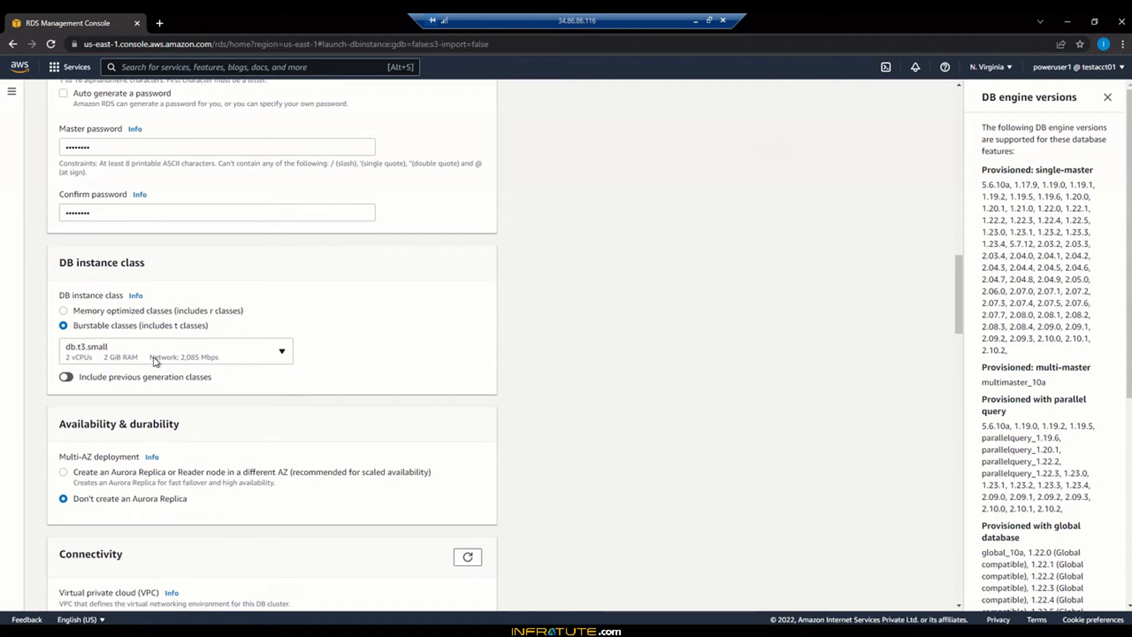
scroll(588, 399, down, 4)
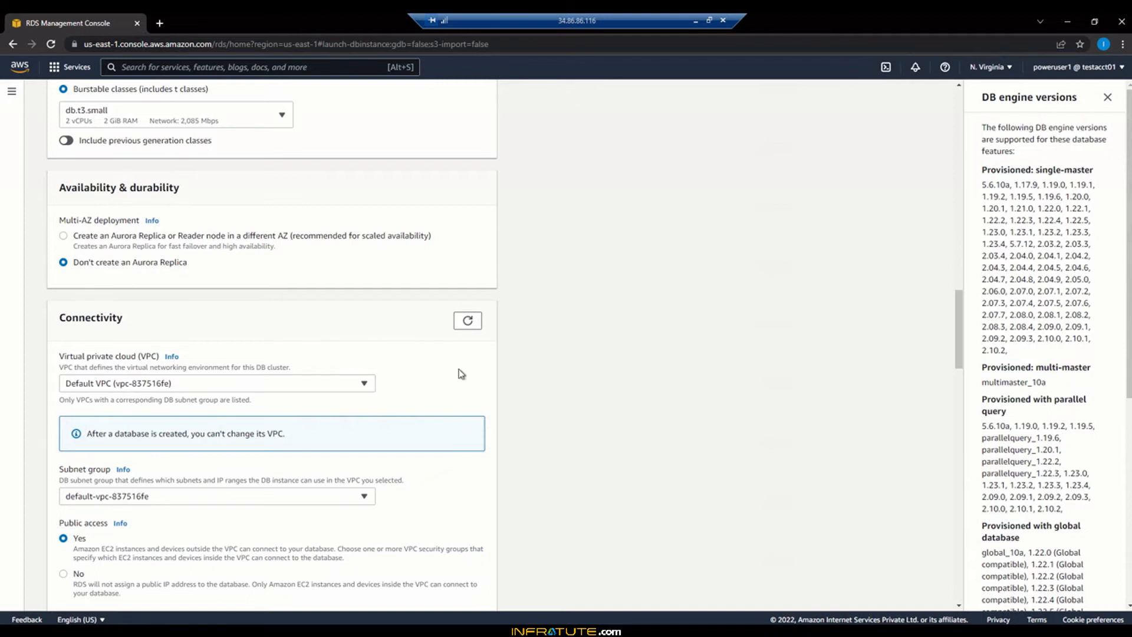
scroll(625, 424, down, 3)
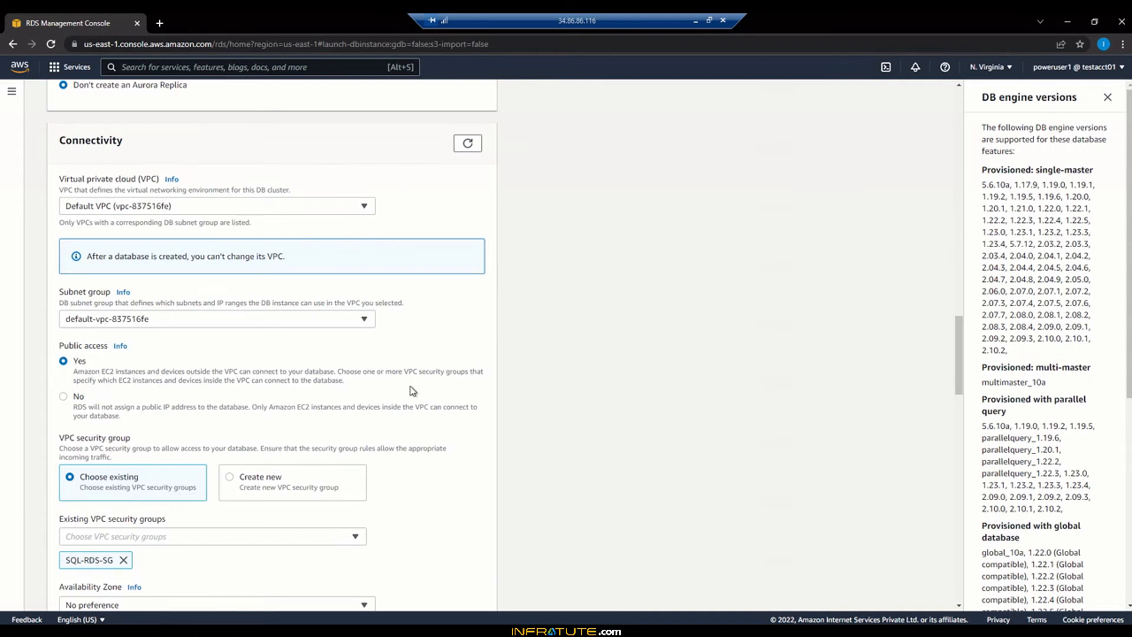
scroll(412, 389, down, 4)
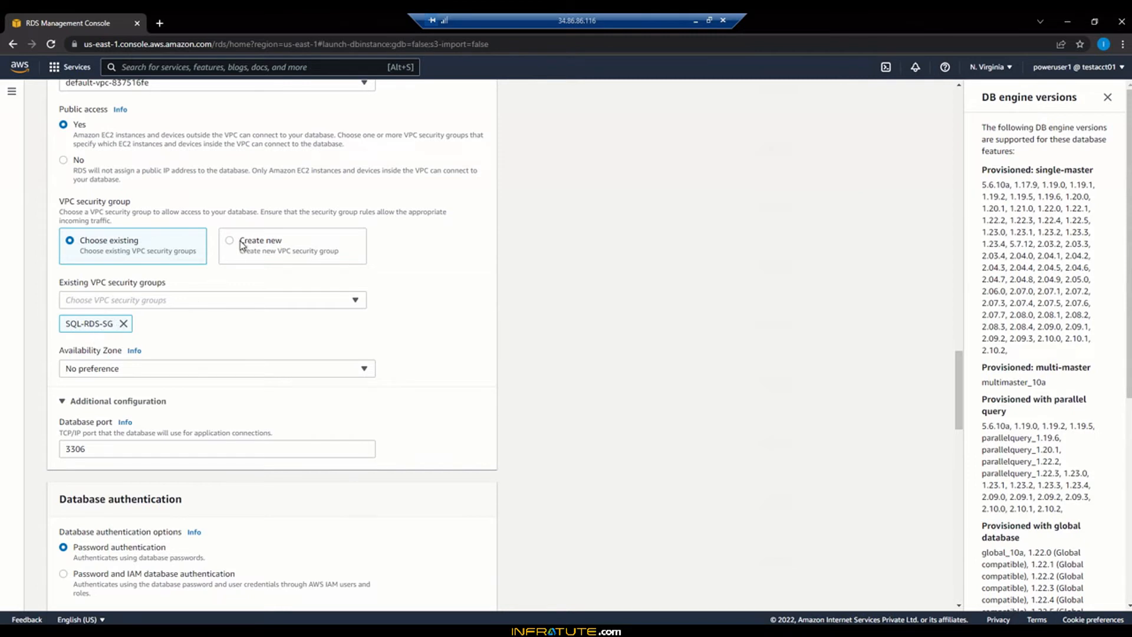
scroll(526, 366, down, 5)
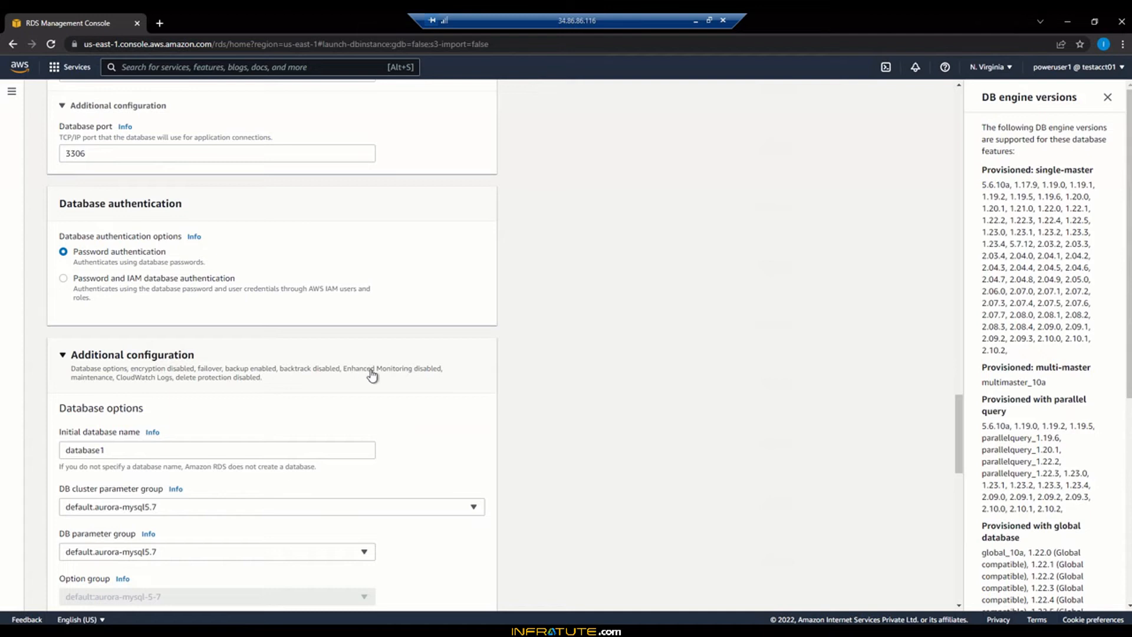
scroll(372, 374, down, 3)
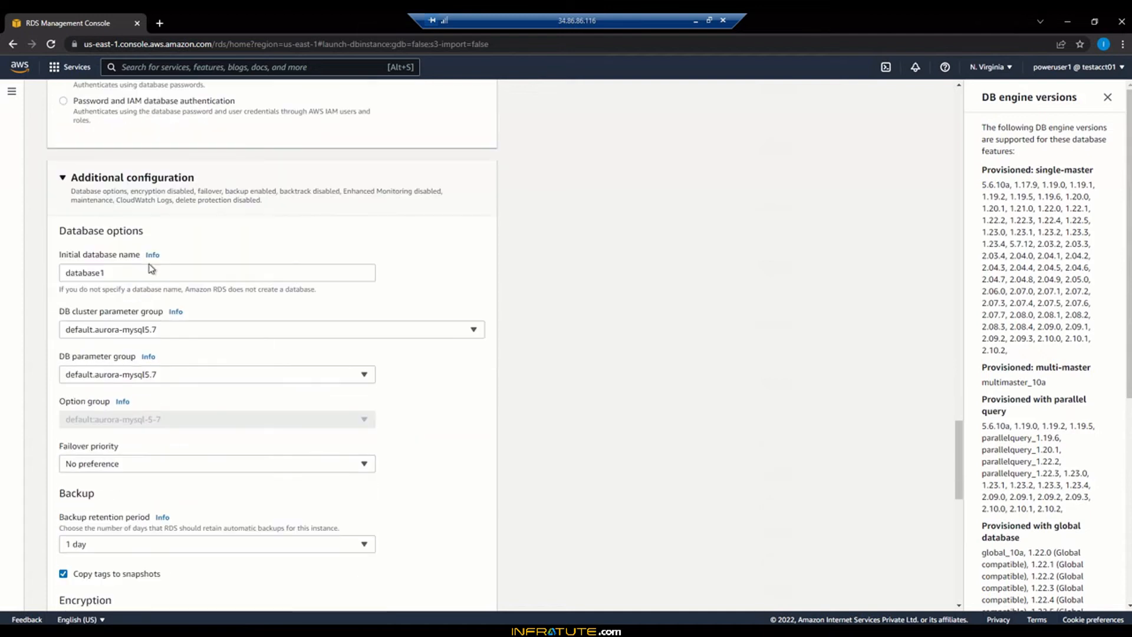
click(61, 178)
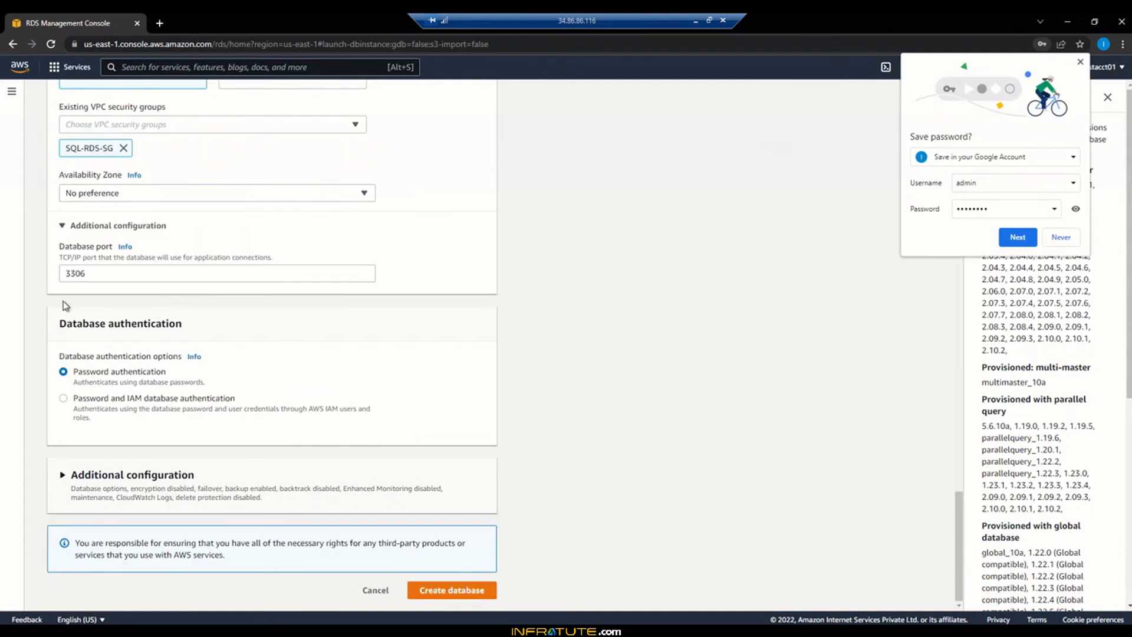
click(62, 476)
scroll(65, 478, down, 5)
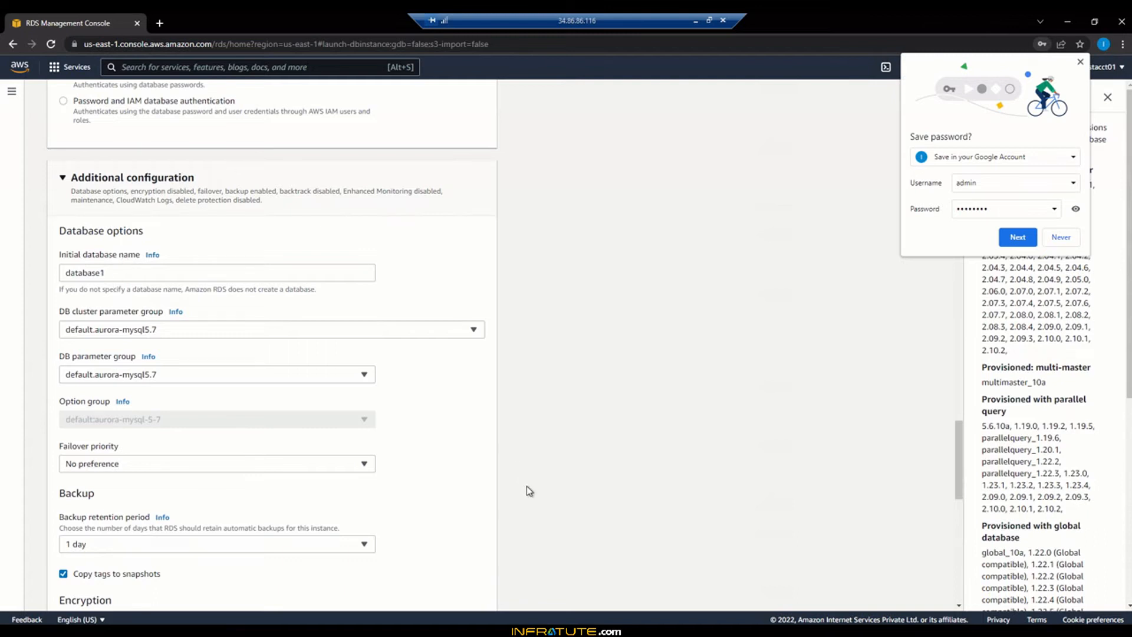
scroll(529, 490, down, 5)
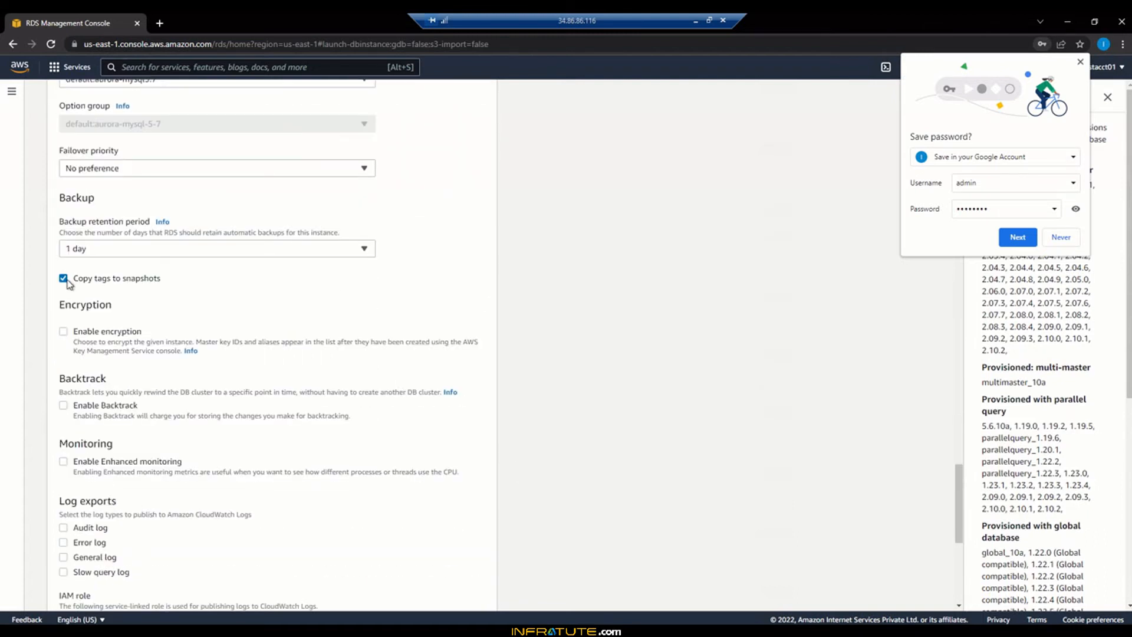
click(101, 250)
scroll(144, 407, up, 4)
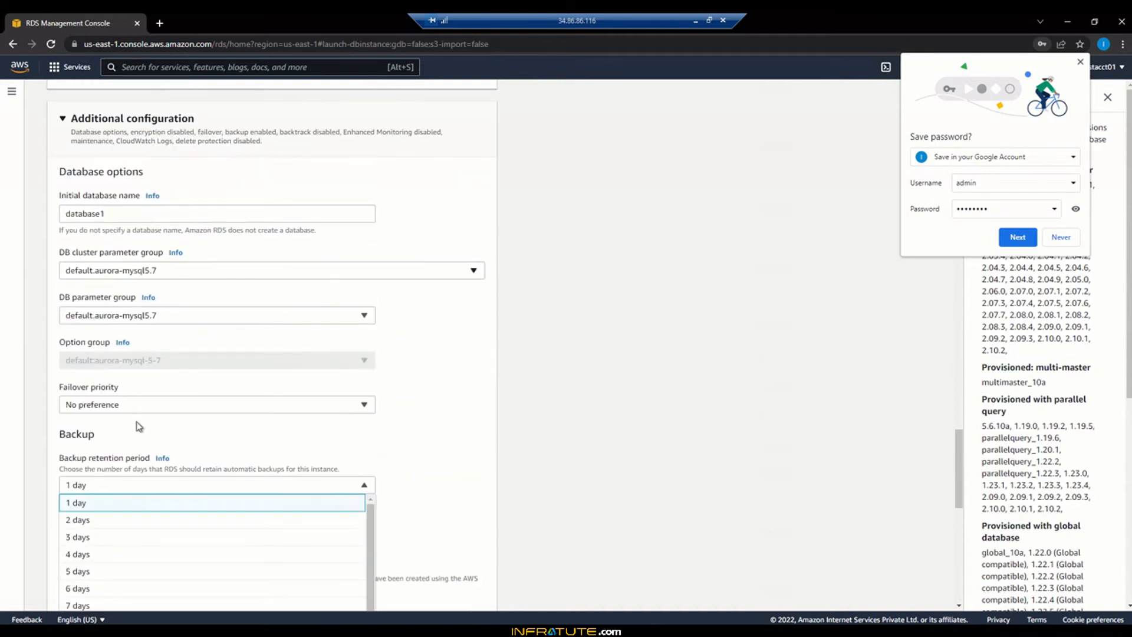
click(549, 440)
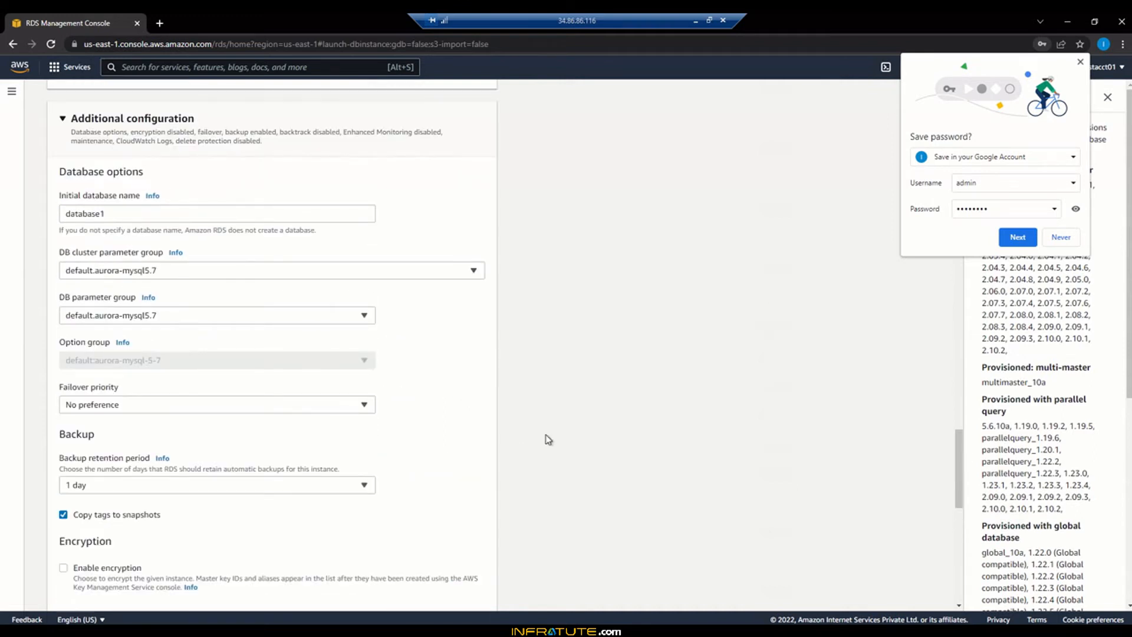
scroll(549, 440, down, 4)
scroll(549, 439, down, 6)
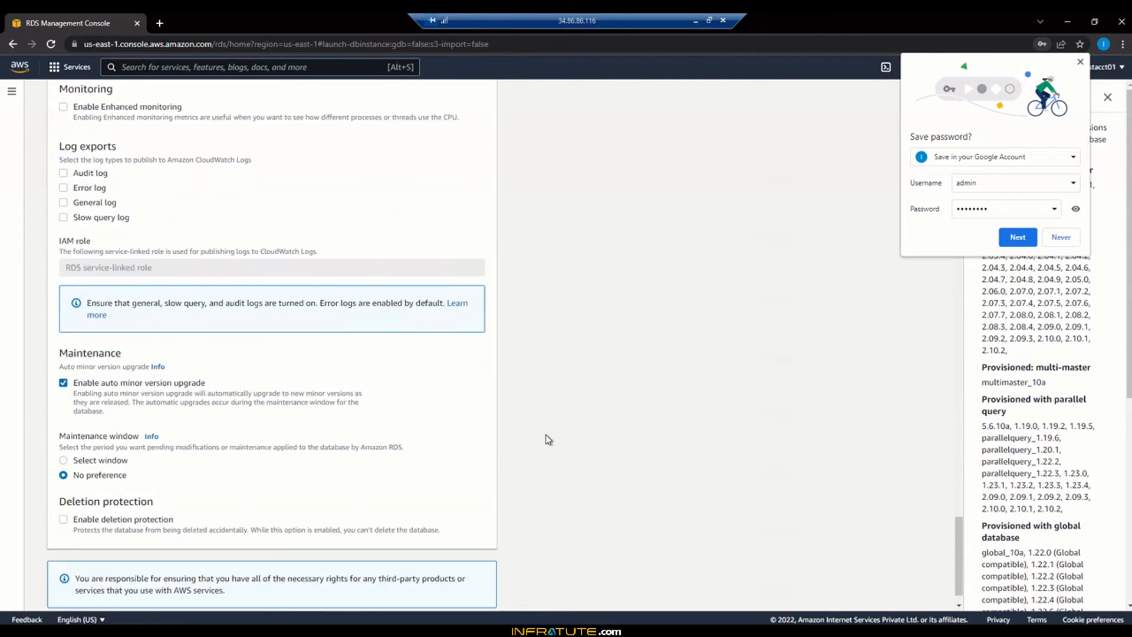
scroll(549, 440, down, 1)
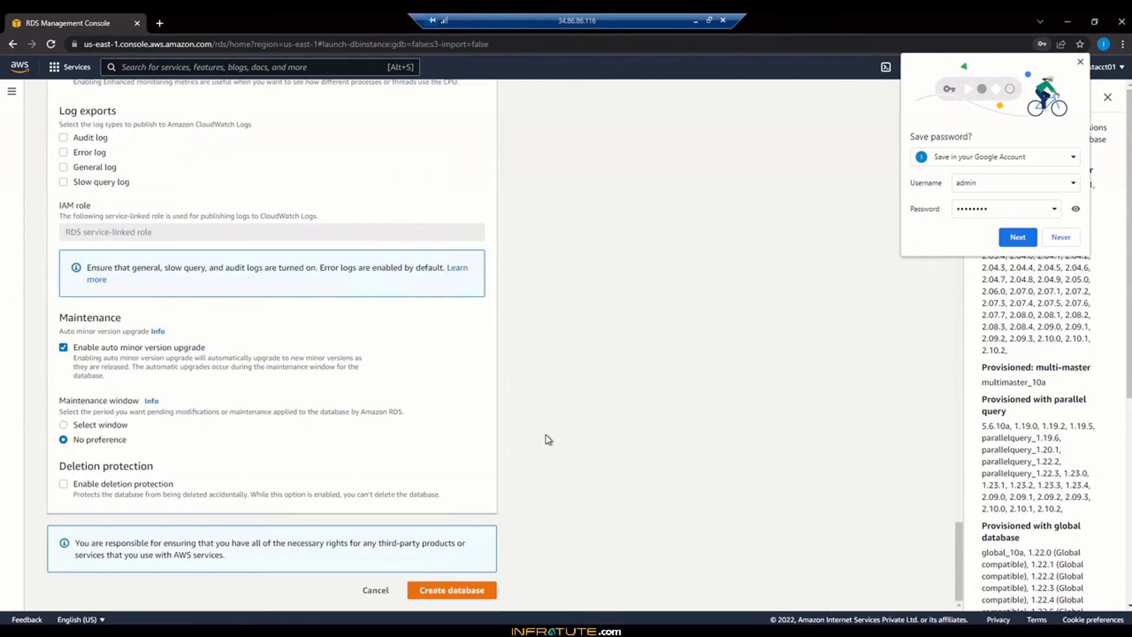
Create database-1, decline saving the password, and copy the cluster endpoint from its connection details
click(431, 591)
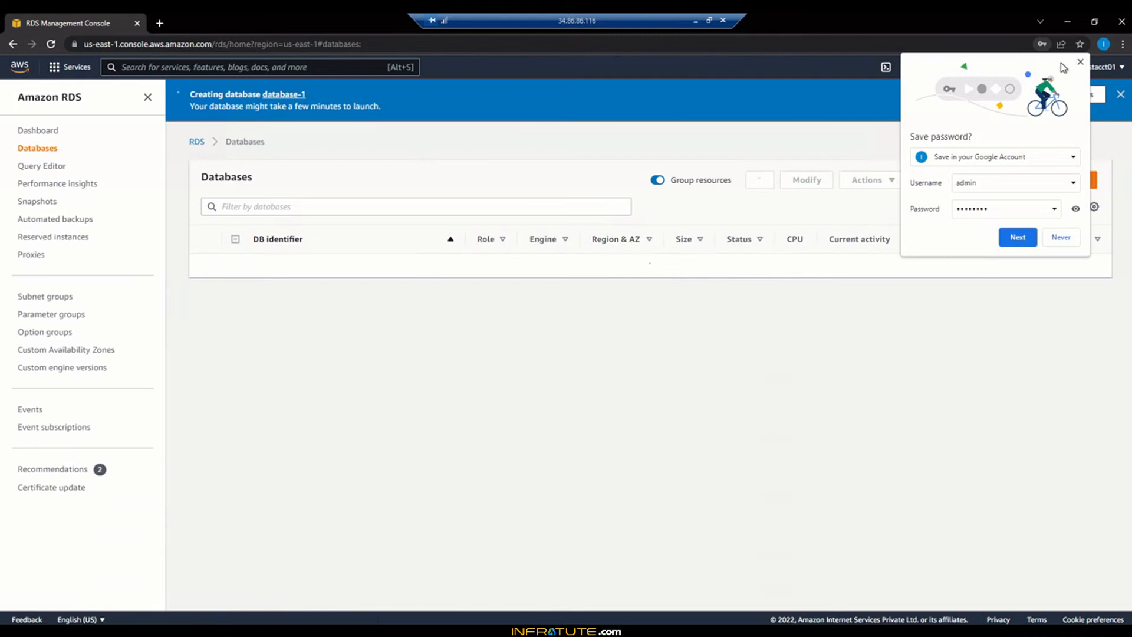
click(1080, 62)
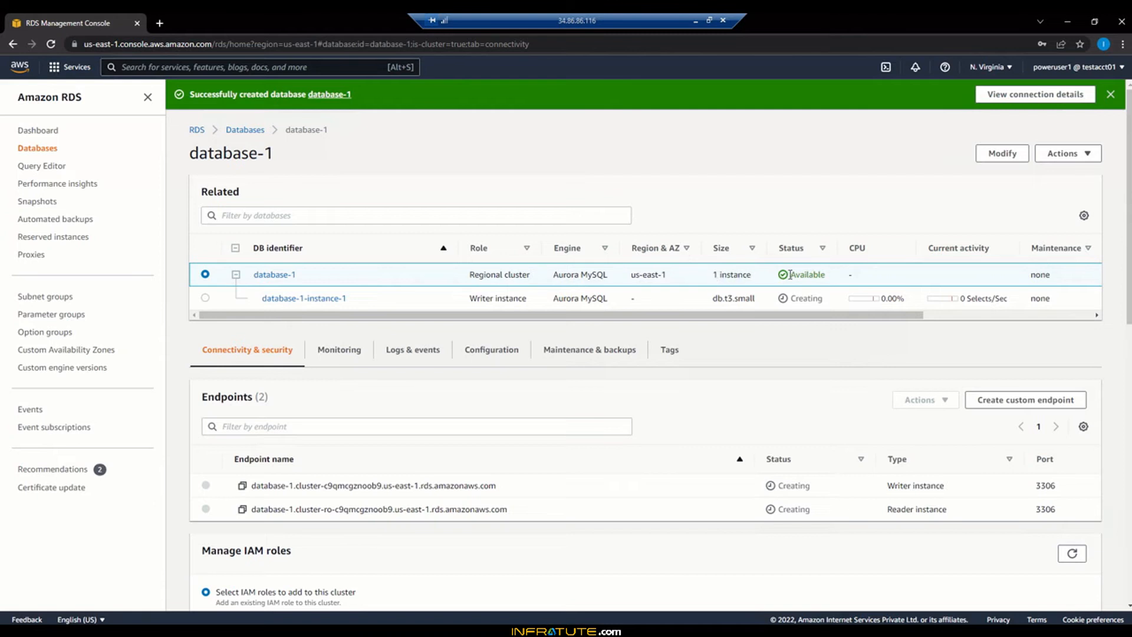
click(1039, 101)
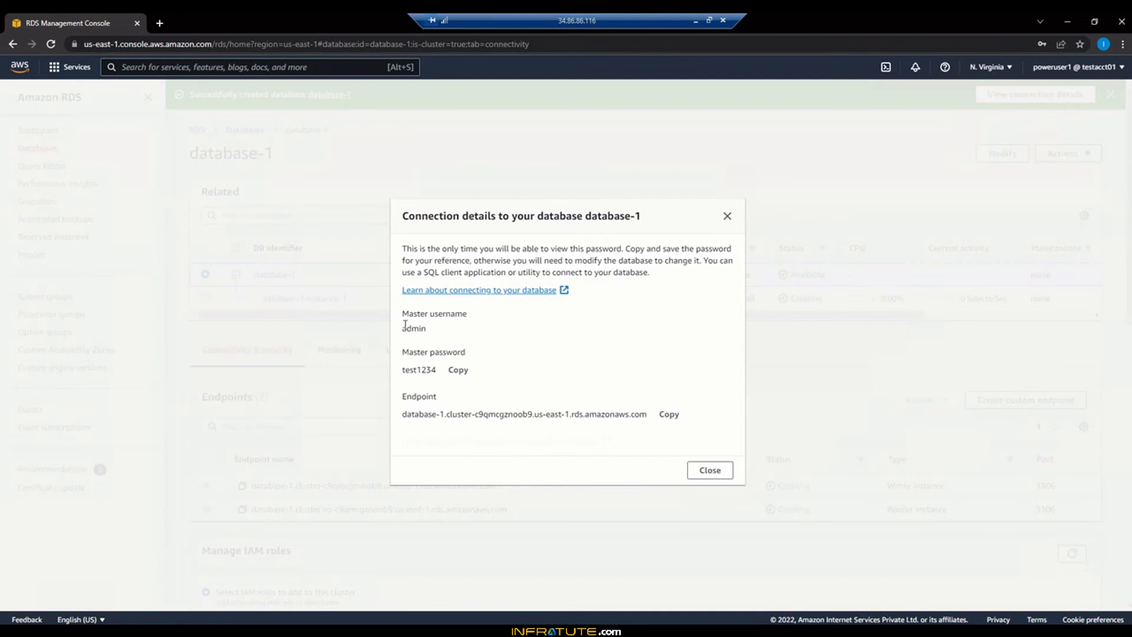
click(665, 415)
Paste the cluster endpoint into the Notepad database notes and close the connection details
key(alt+Tab)
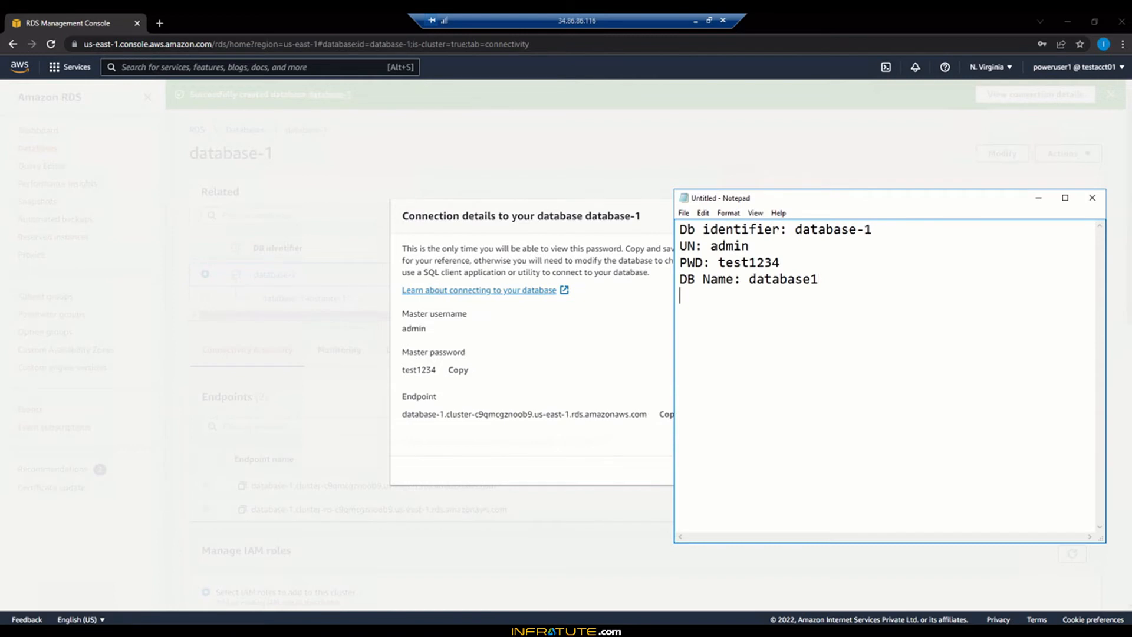
text(database-1.cluster-c9qmcgznoob9.us-east-1.rds.amazonaws.com)
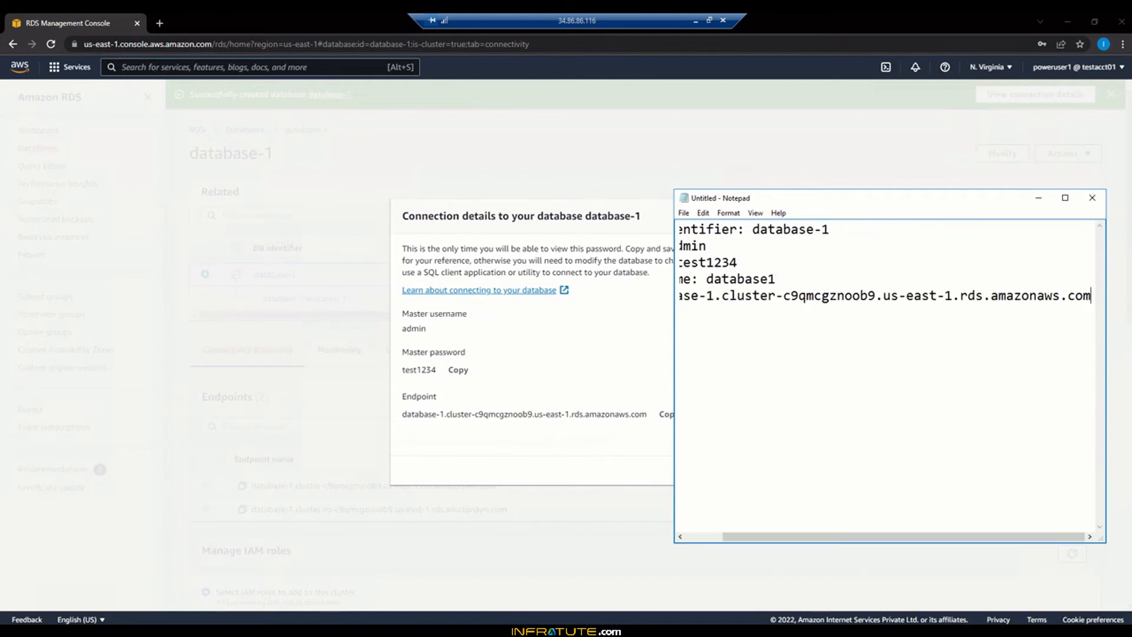
click(1038, 198)
click(710, 470)
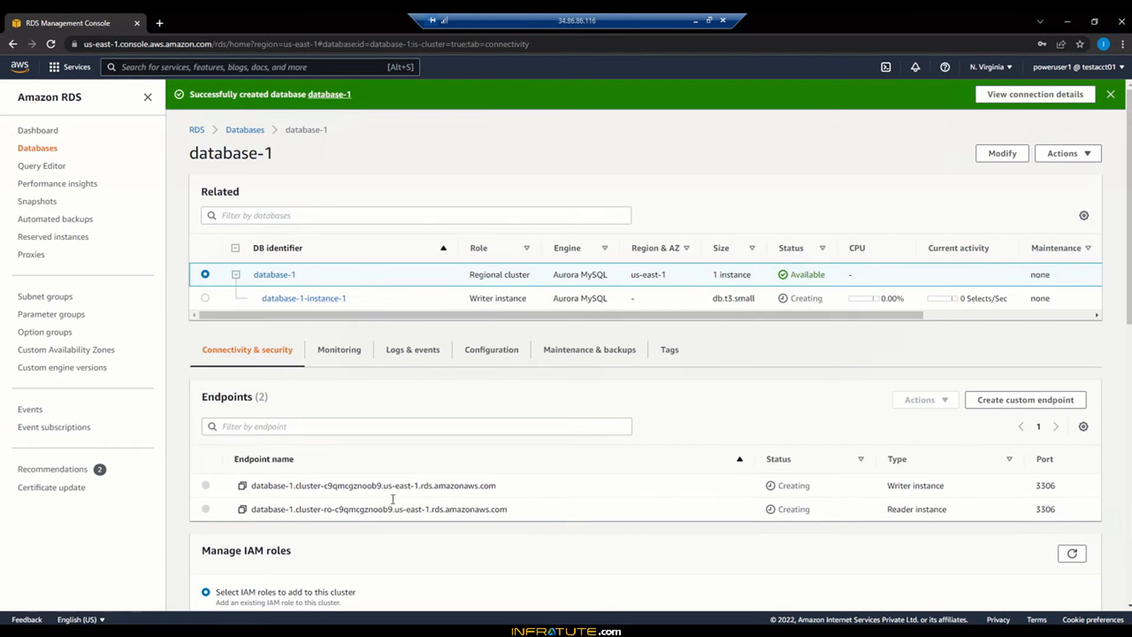
Bring up Sqlectron, which shows the saved AWS Mysql RDS and AWS PostgreSQL servers
key(alt+Tab)
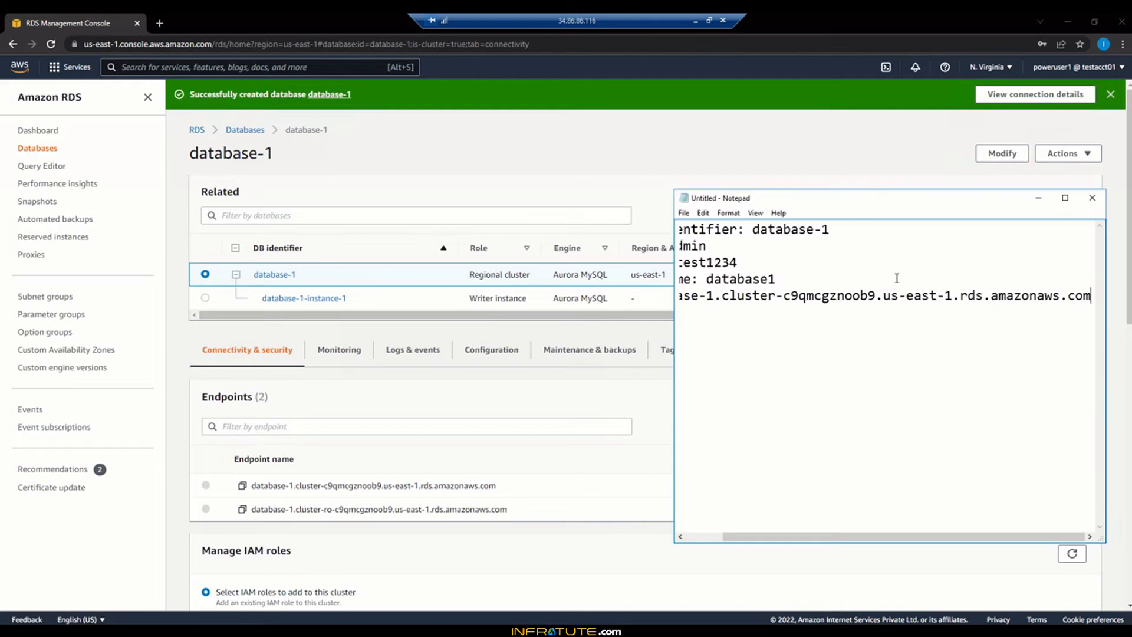
click(701, 543)
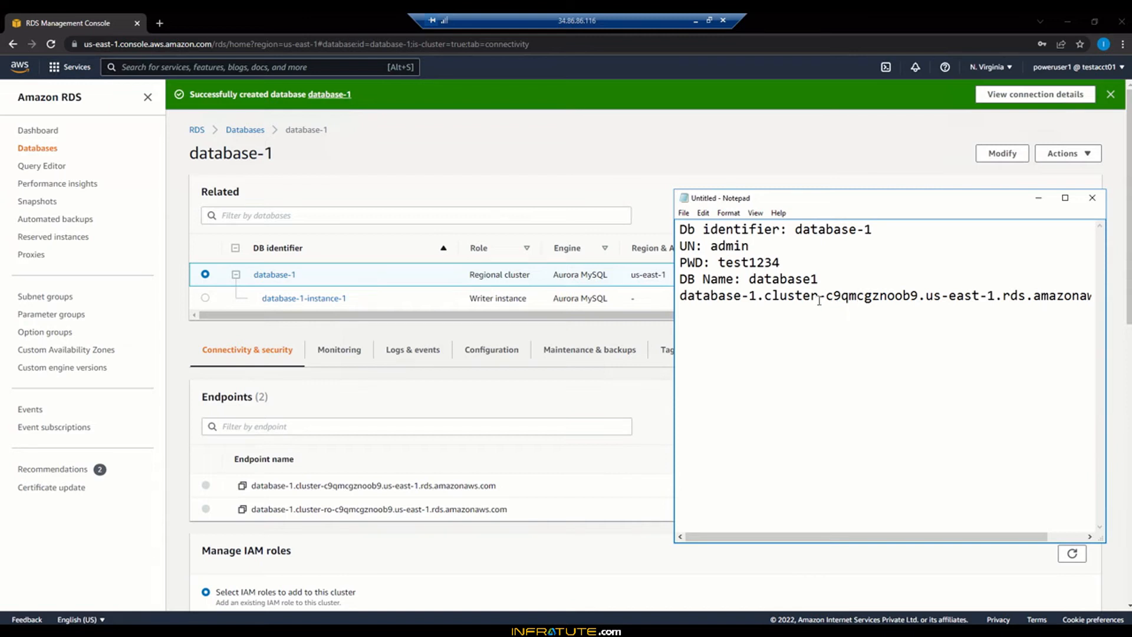
click(1038, 198)
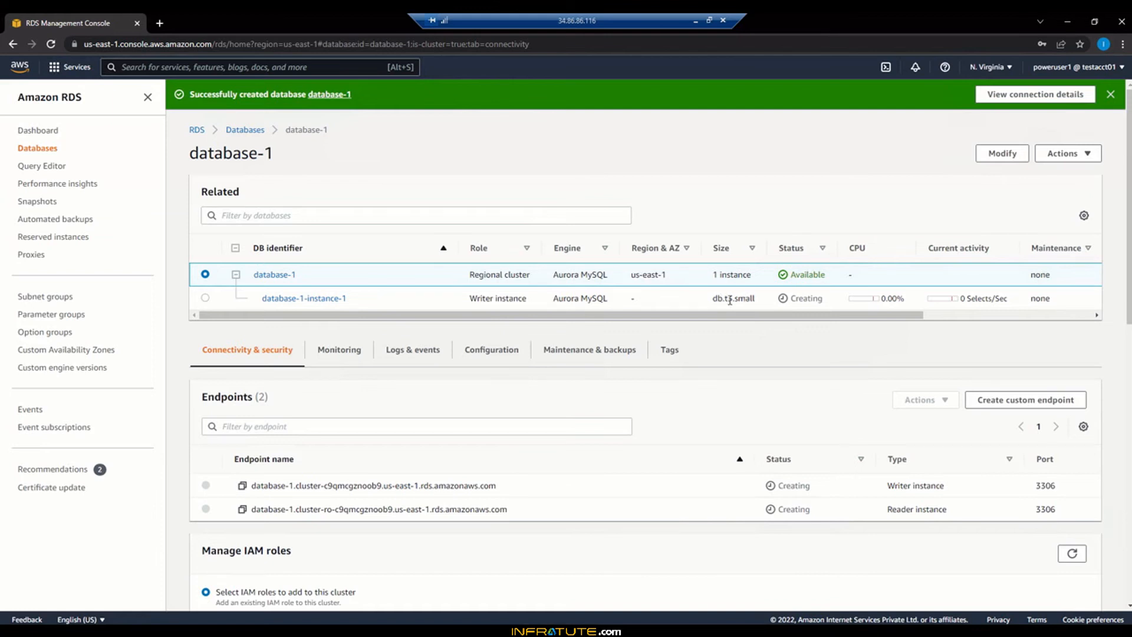
click(283, 628)
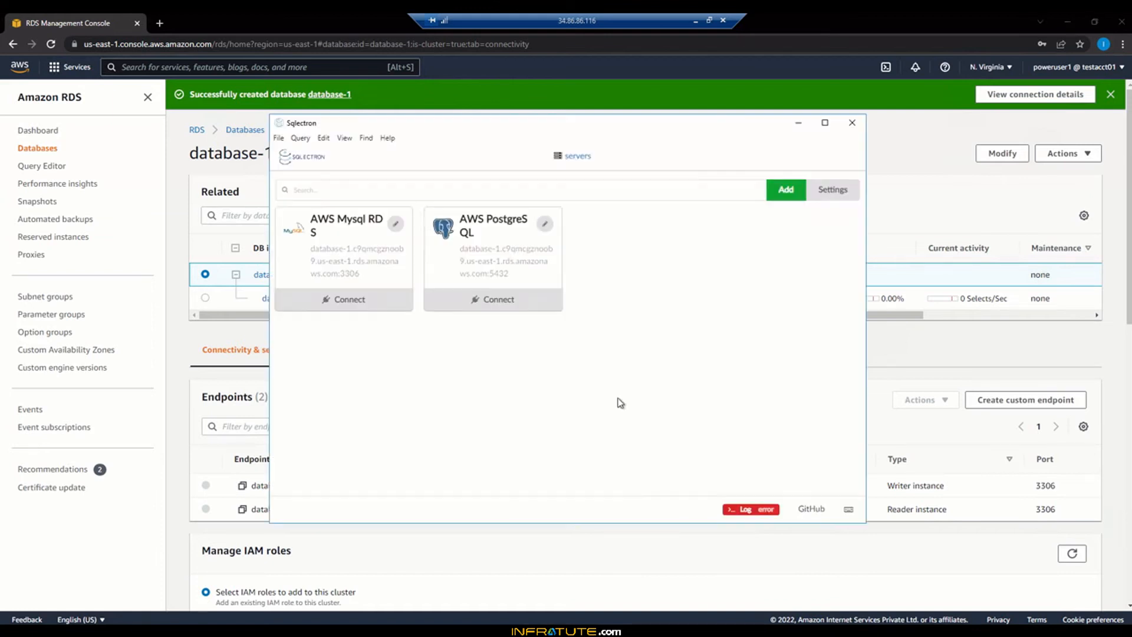
Add a new server 'AWS Aurora' with the cluster endpoint as host, user admin and password
click(802, 189)
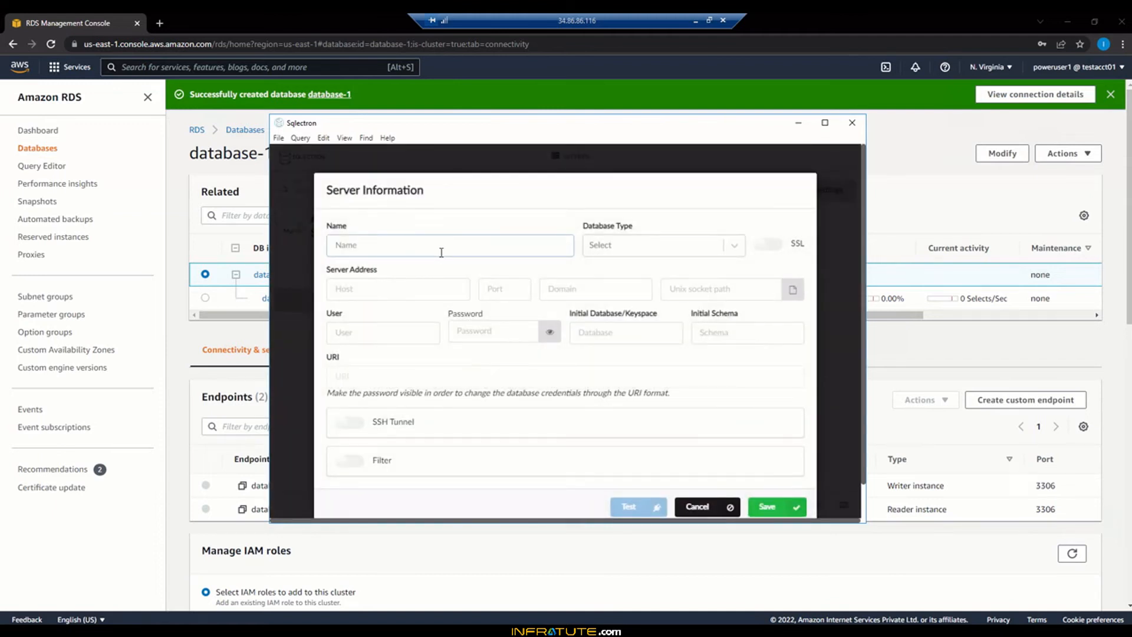
text(A)
text(WS Aurora)
click(408, 298)
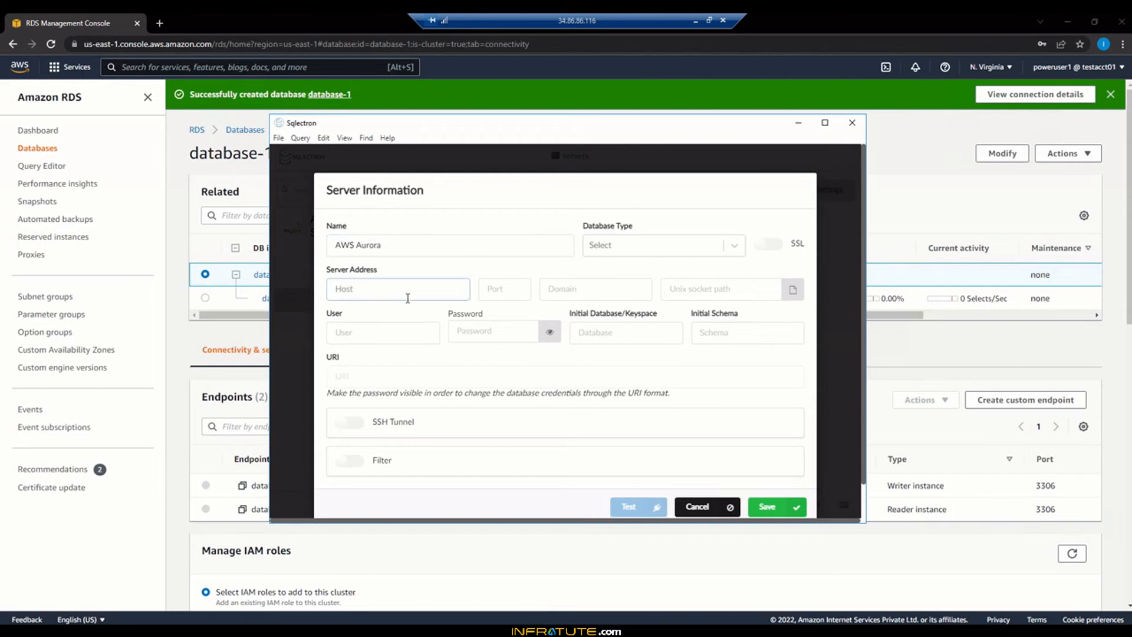
text(database-1.cluster-c9qmcgznoob9.us-east-1.rds.amazonaws.com)
click(401, 332)
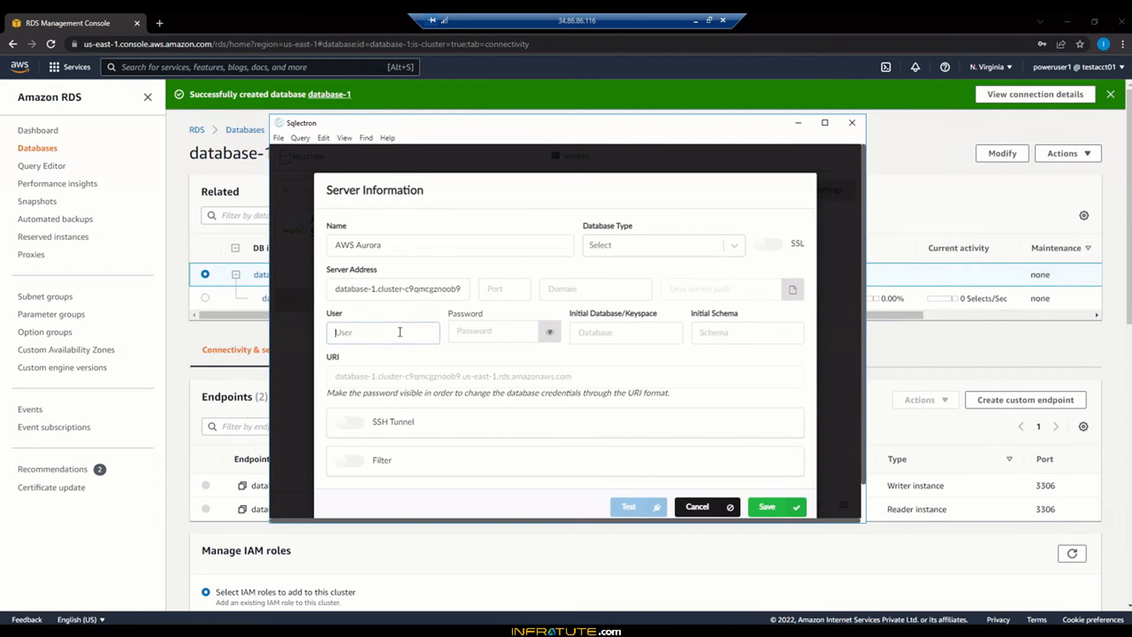
text(admin)
key(Tab)
text(********)
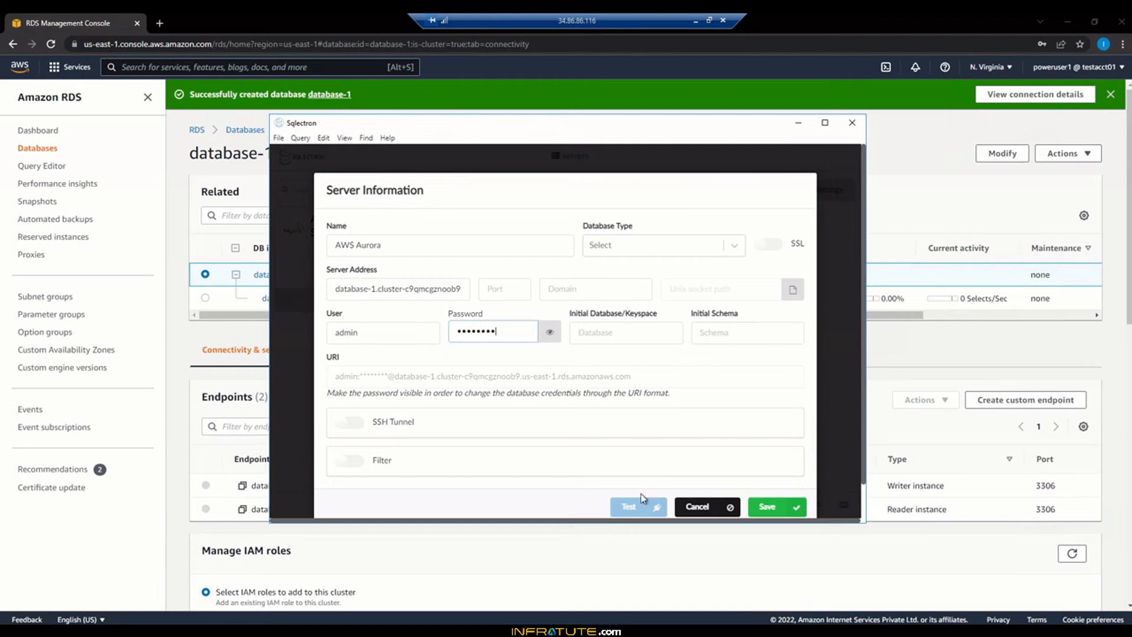
click(634, 508)
Set the database type to MySQL and rename the connection 'AWS Aurora MySQL'
click(617, 250)
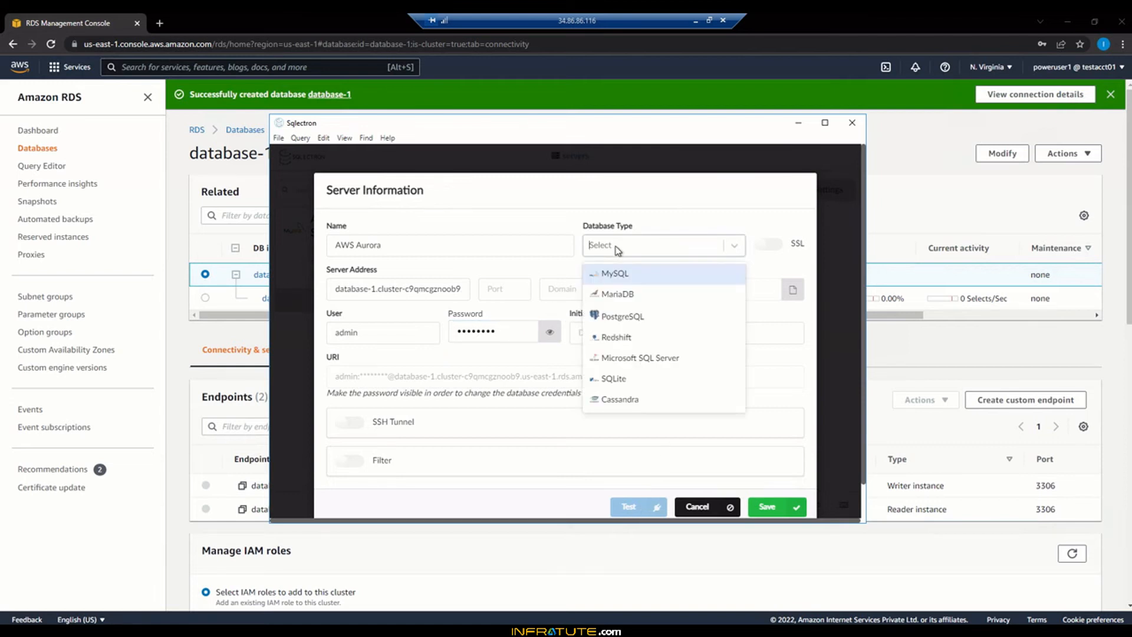
click(612, 273)
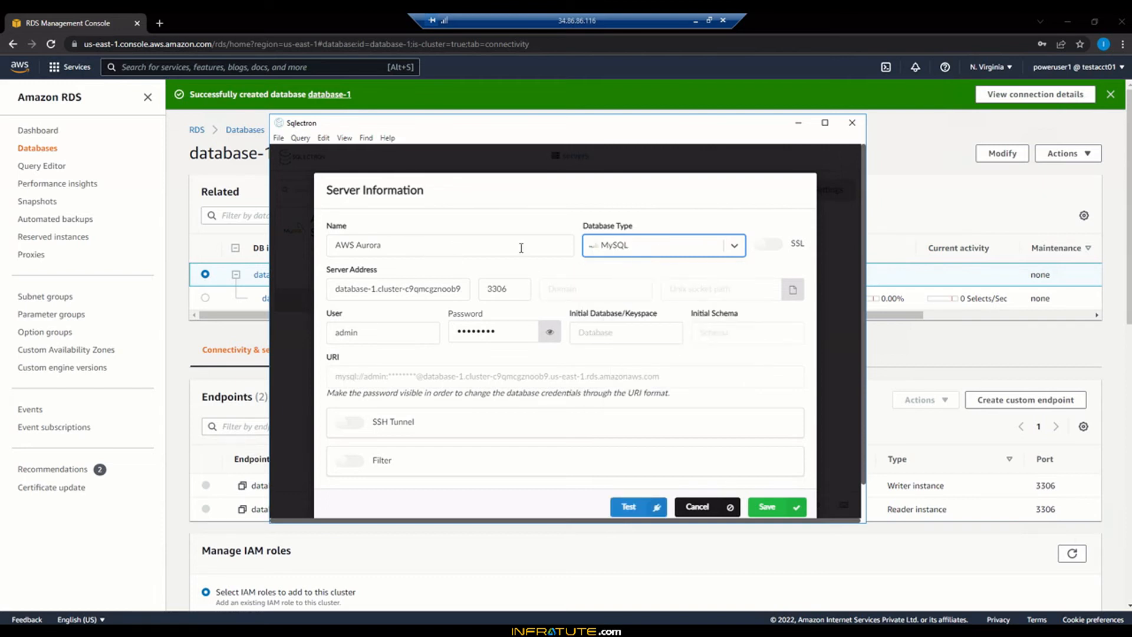
click(522, 248)
text(MySQL)
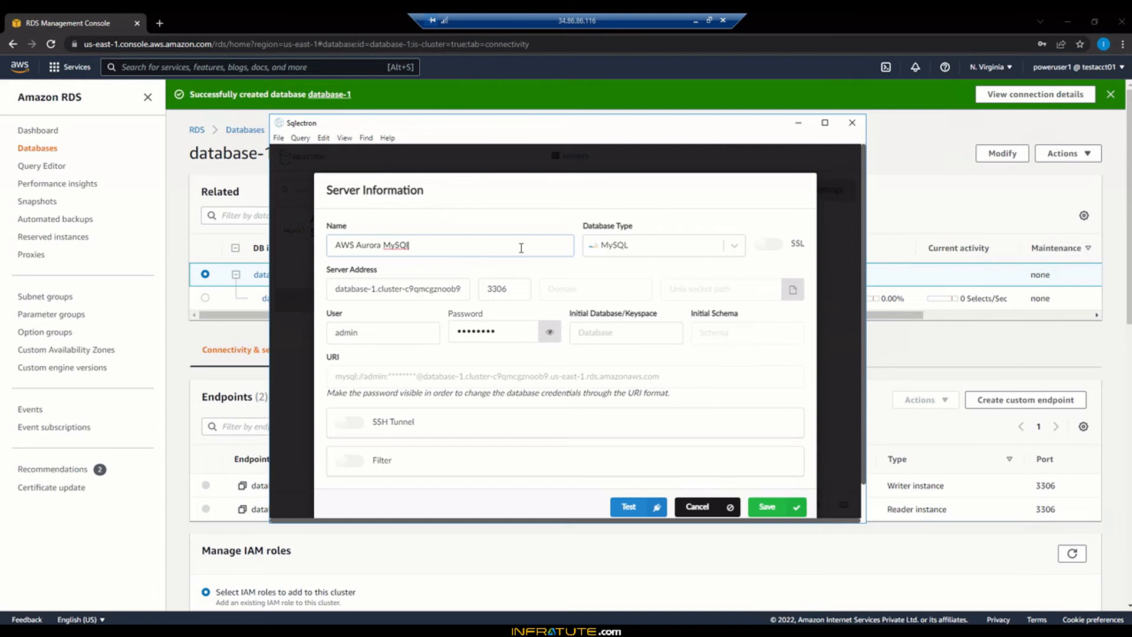
key(BackSpace)
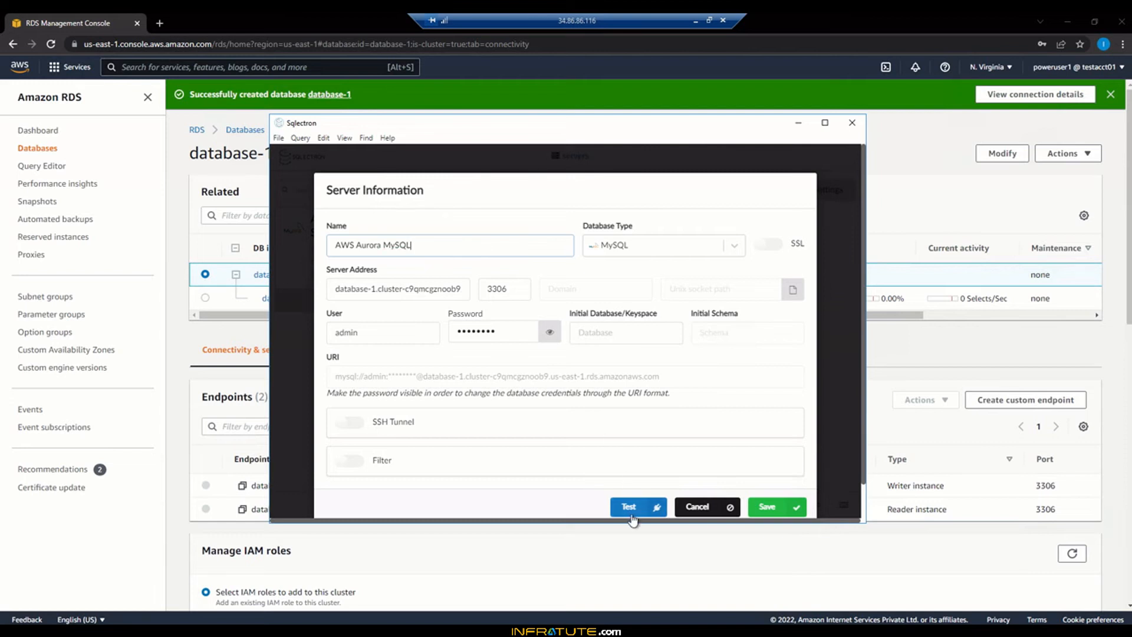
Test the connection, read the ENOTFOUND error, and cancel the new server entry
click(629, 510)
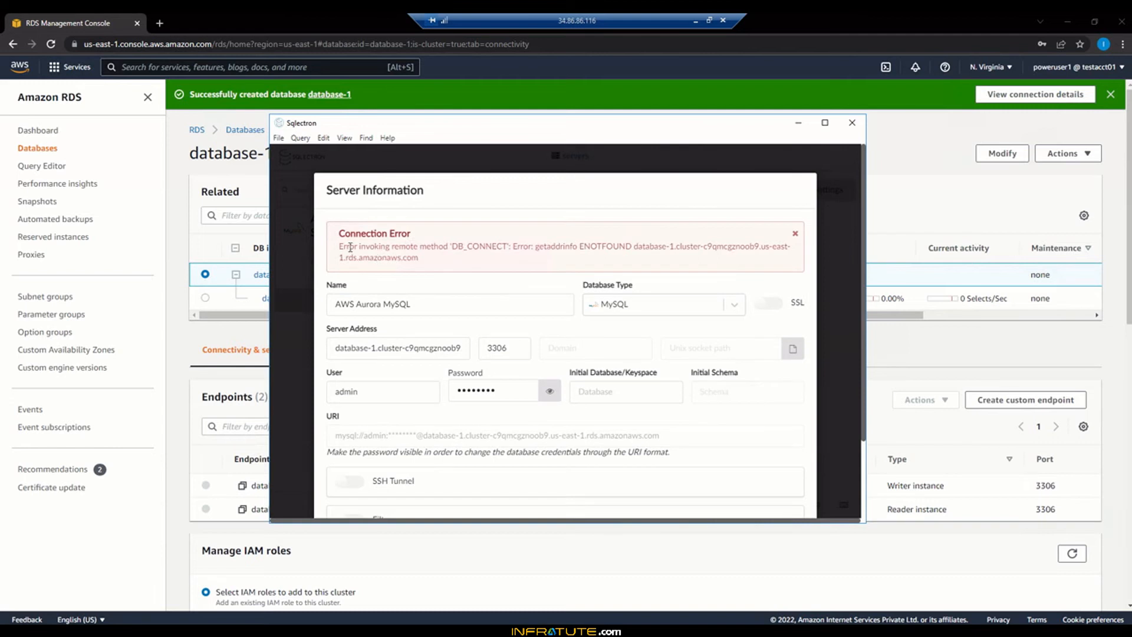
triple_click(447, 262)
click(448, 252)
scroll(705, 425, down, 2)
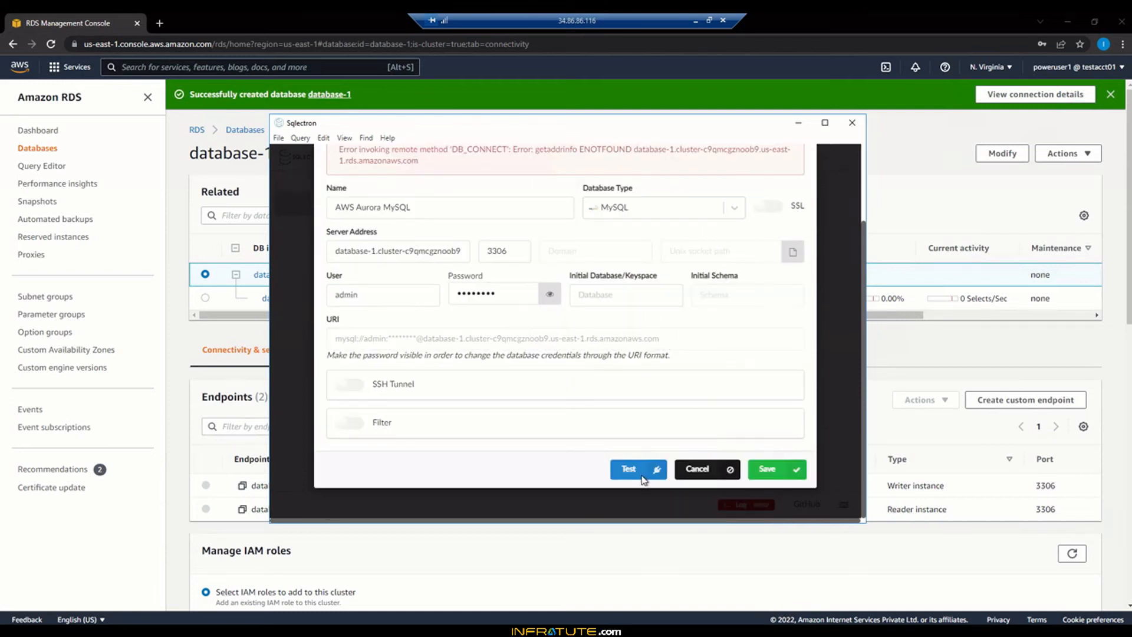
click(698, 469)
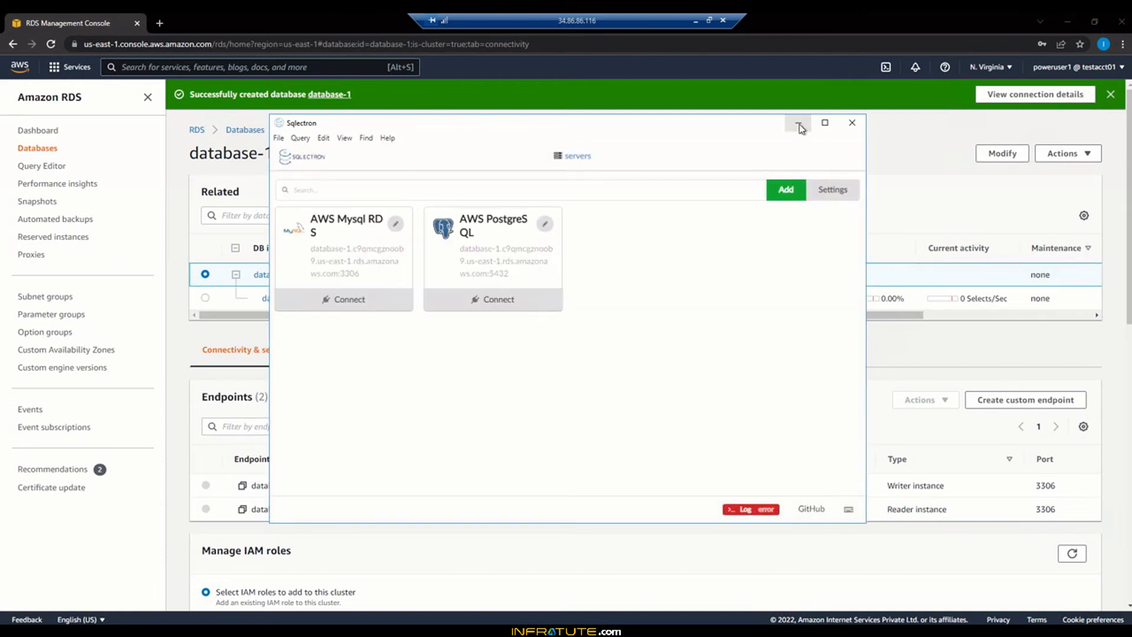
Confirm database-1 and its writer instance are Available in RDS, then start a new Sqlectron server
click(799, 123)
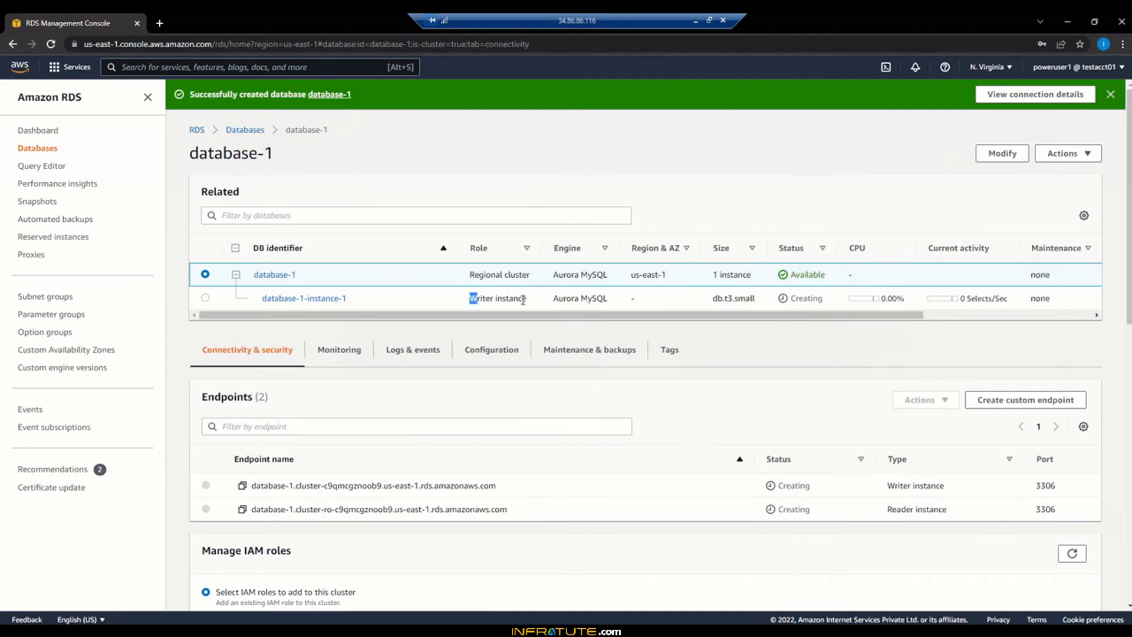
drag(470, 299, 522, 301)
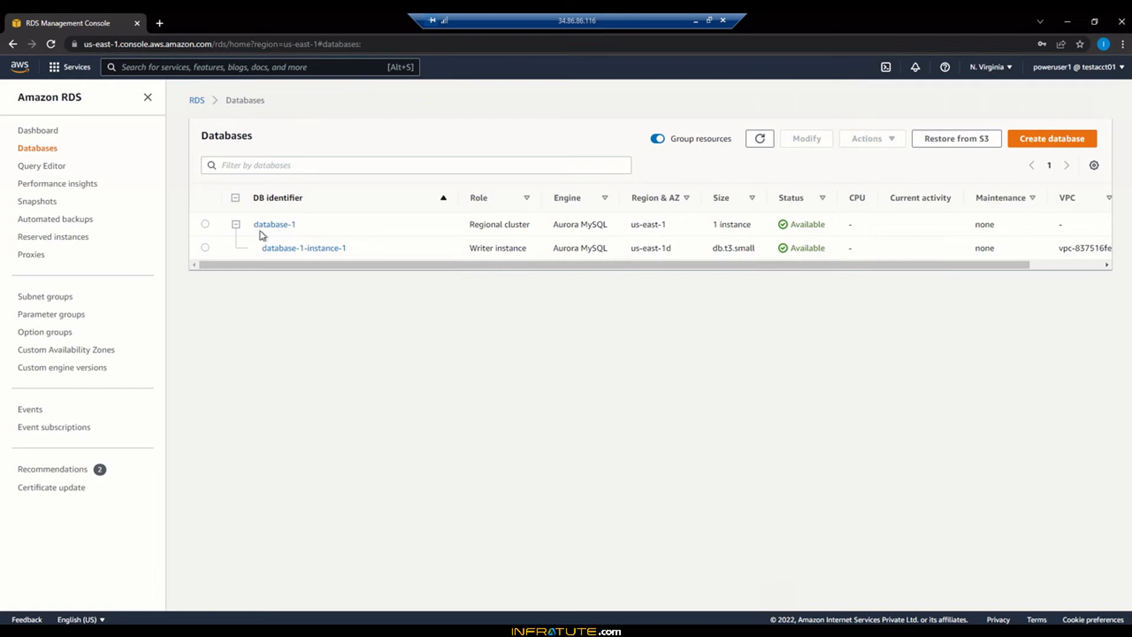
click(657, 140)
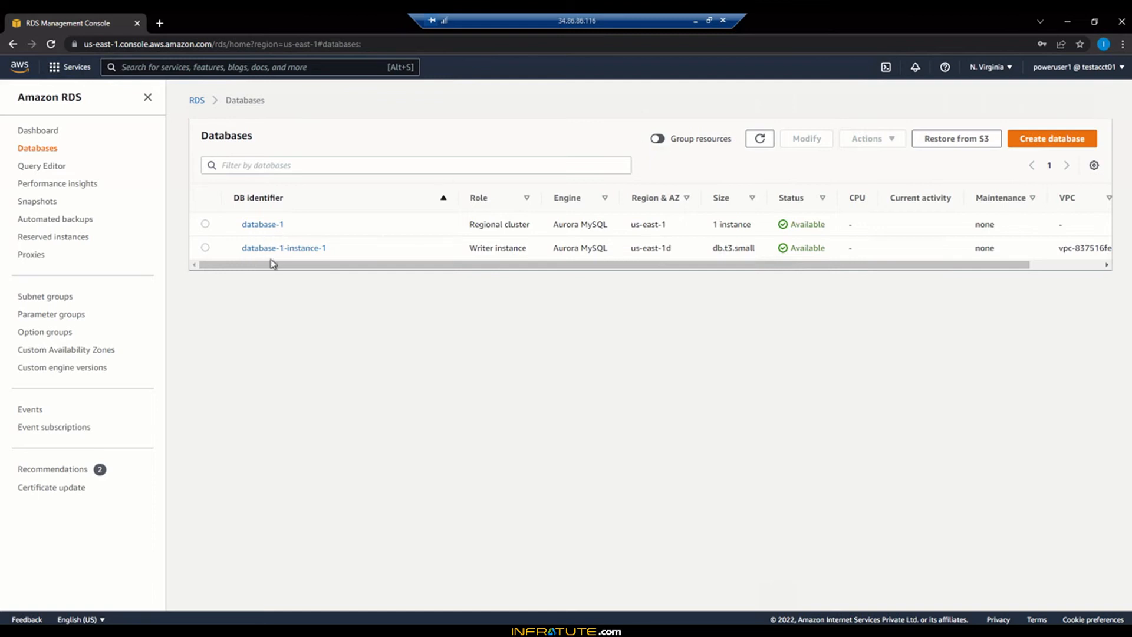
click(659, 139)
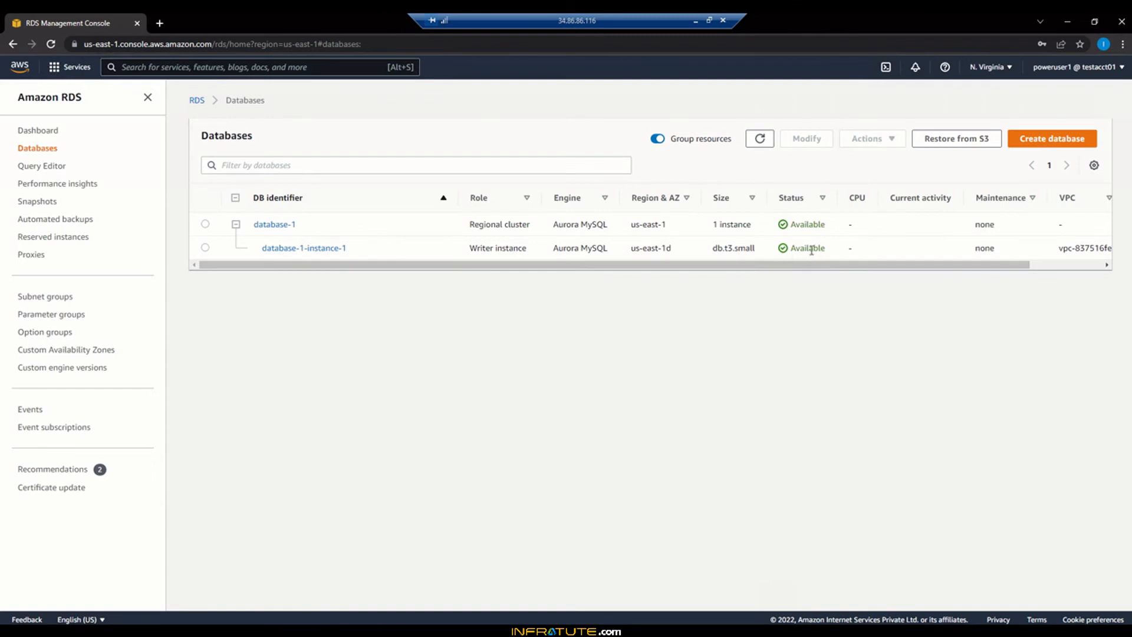
click(324, 629)
click(786, 190)
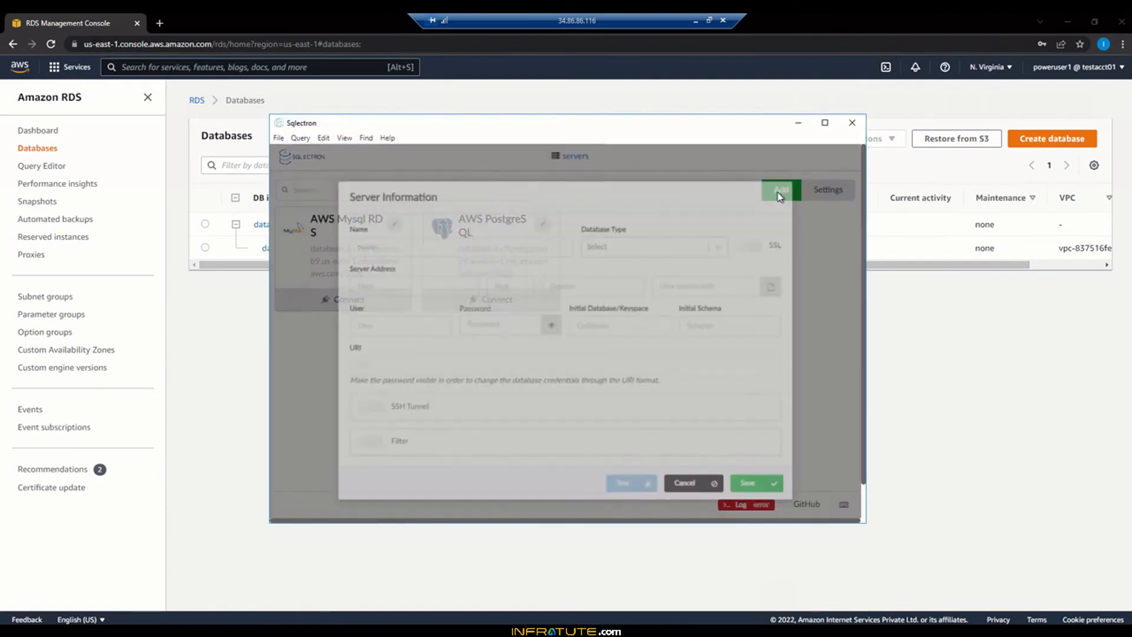
Fill in the AWS Aurora MySQL server: type MySQL, cluster endpoint host, user admin, password
text(AWS Aurora MySQL)
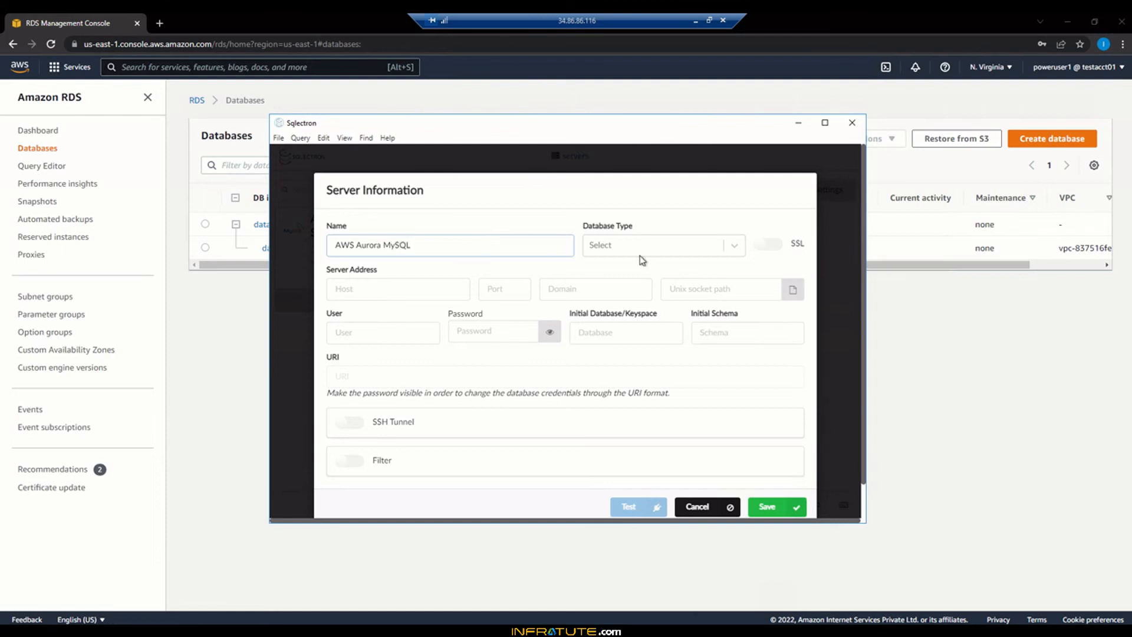
click(639, 255)
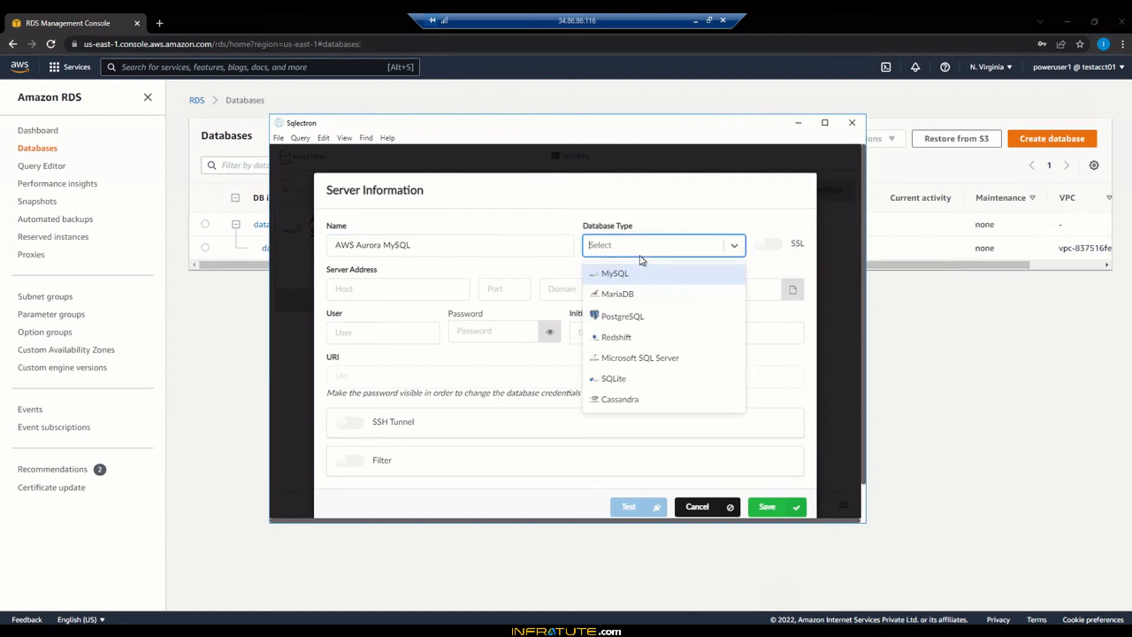
click(640, 277)
click(440, 295)
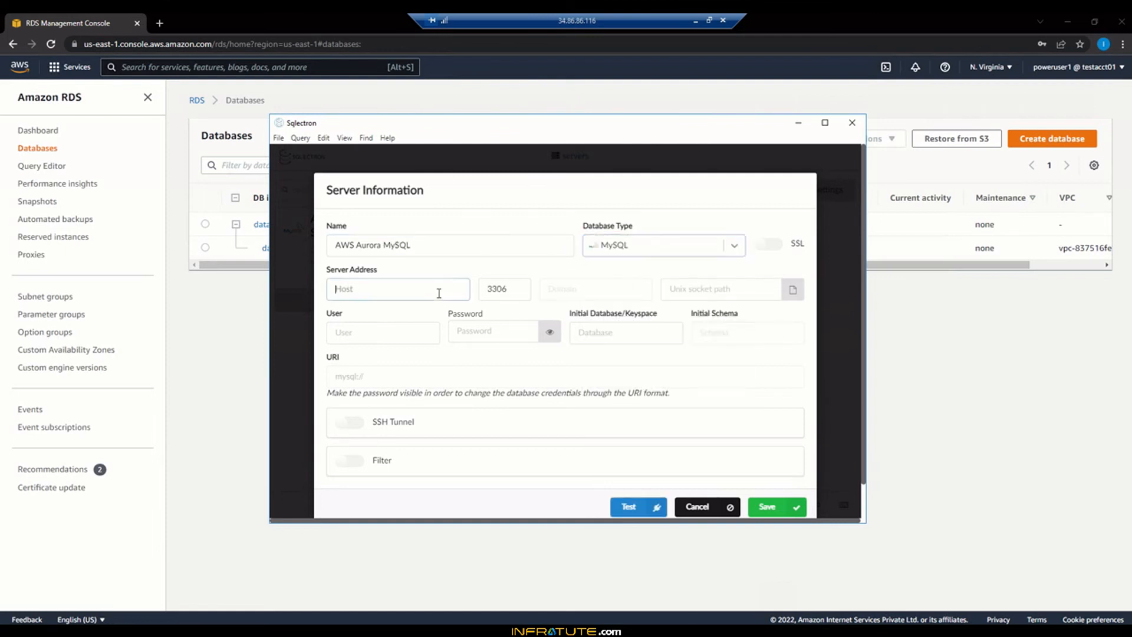
text(database-1.cluster-c9qmcgznoob9.us-east-1.rds.amazonaws.com)
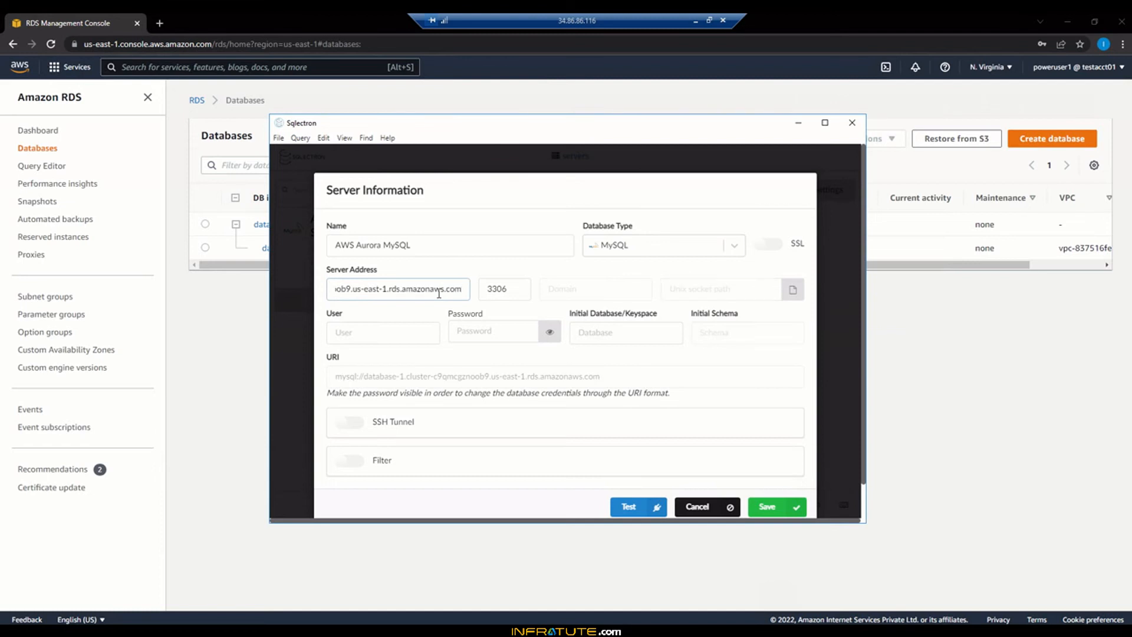
click(391, 340)
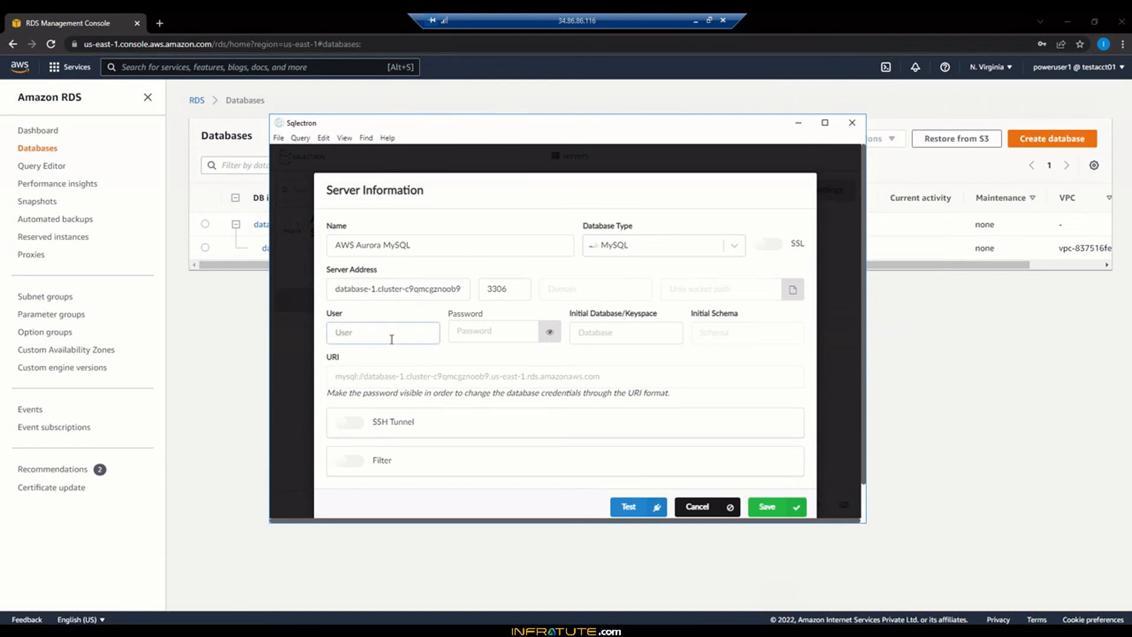
text(admin)
key(Tab)
text(********)
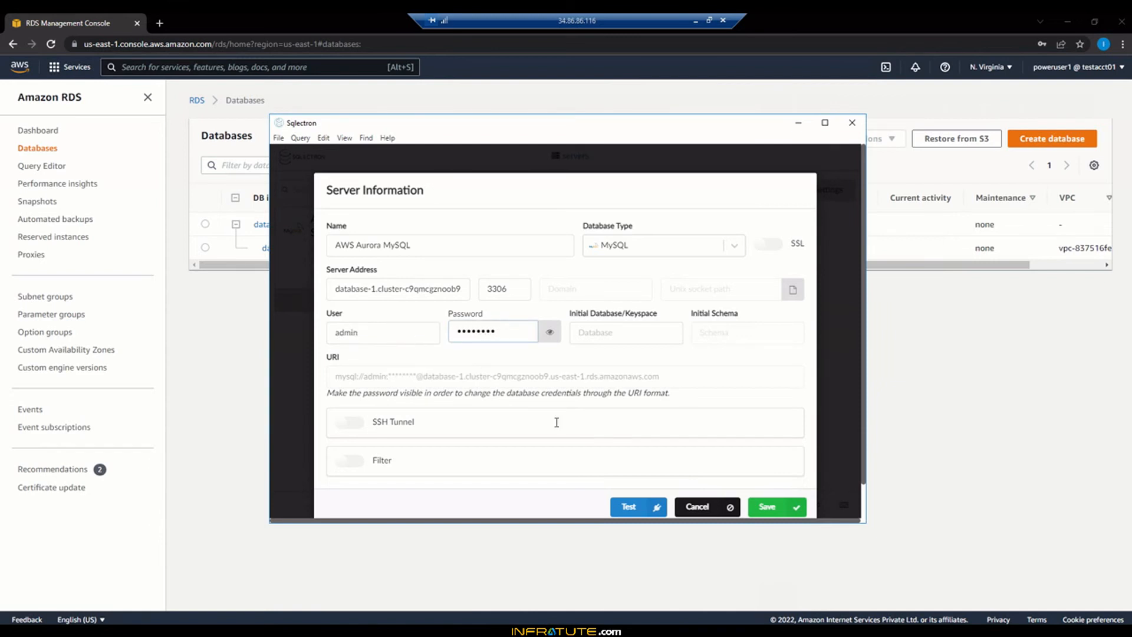
Test the connection and inspect the repeated ENOTFOUND error
click(634, 508)
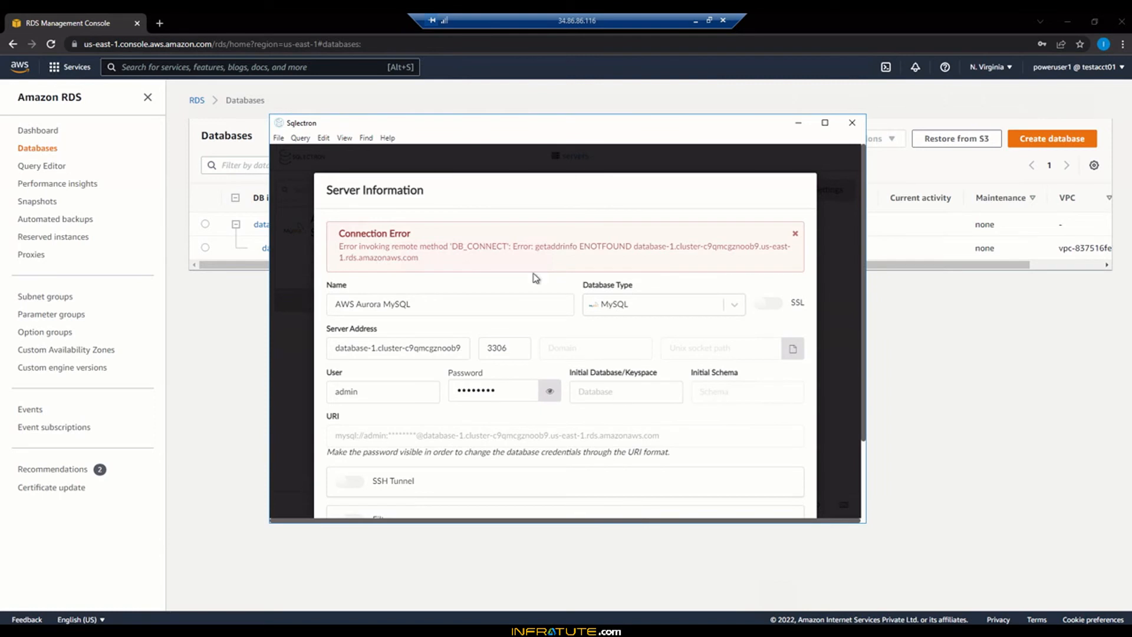
drag(513, 248, 638, 261)
click(569, 260)
click(640, 265)
scroll(558, 427, down, 2)
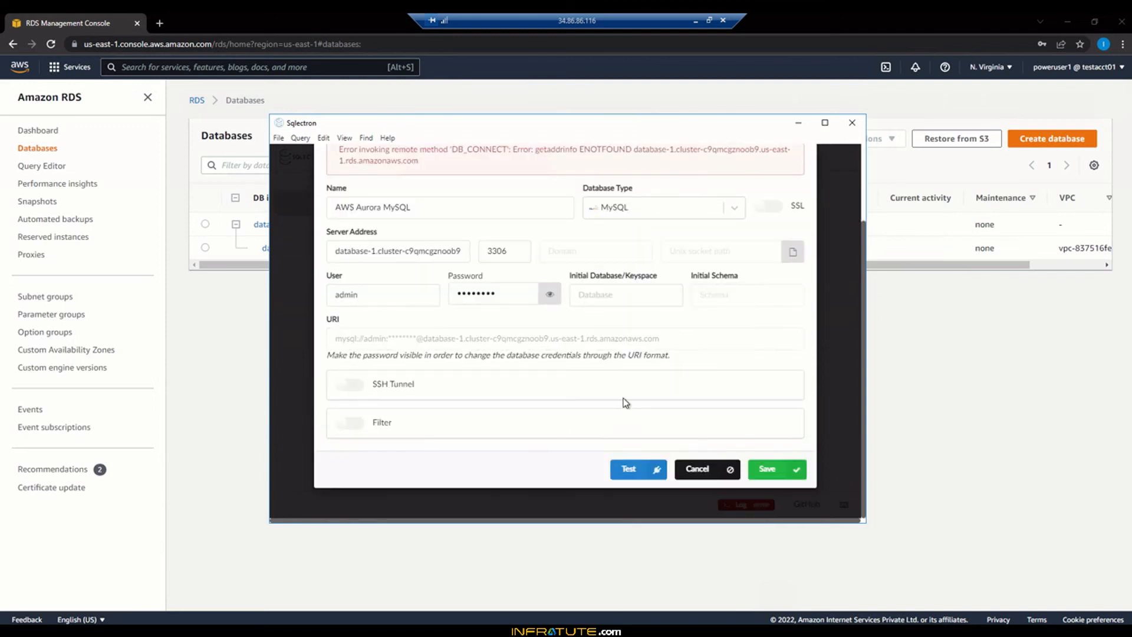
scroll(626, 402, up, 2)
click(938, 419)
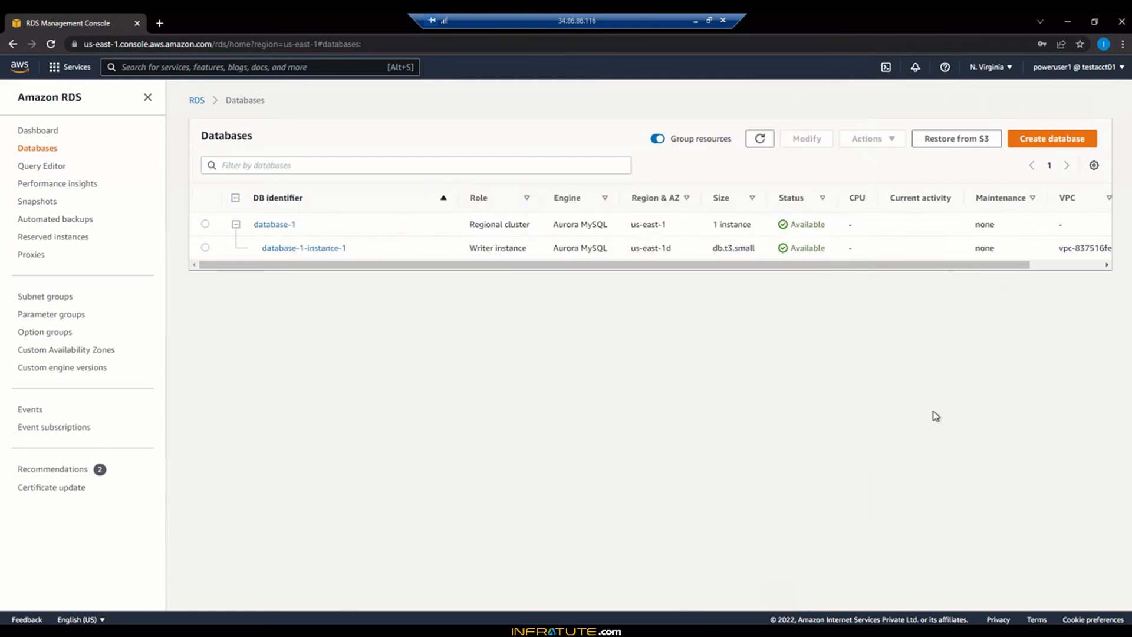
Open database-1-instance-1's connectivity details and its SQL-RDS-SG security group in a new tab
click(313, 250)
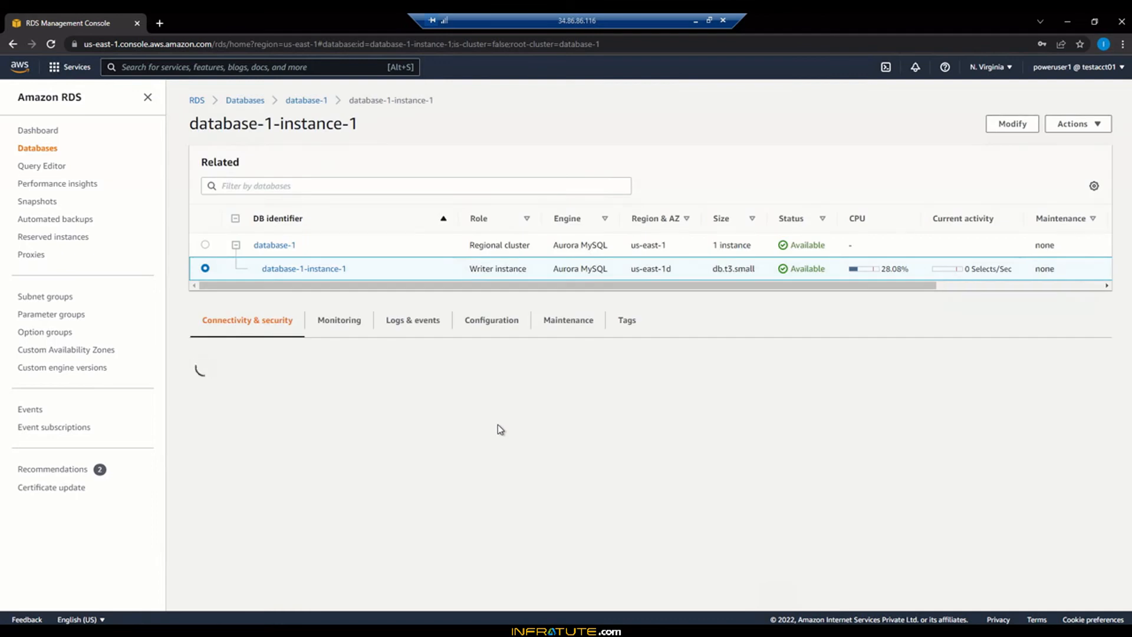
scroll(678, 468, down, 1)
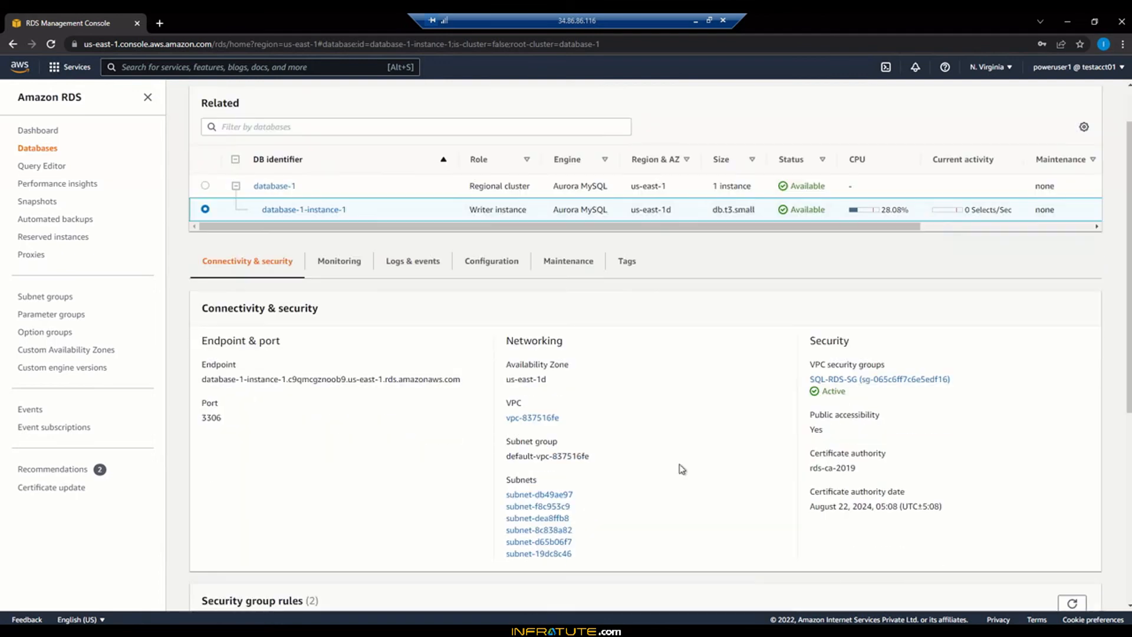
right_click(834, 384)
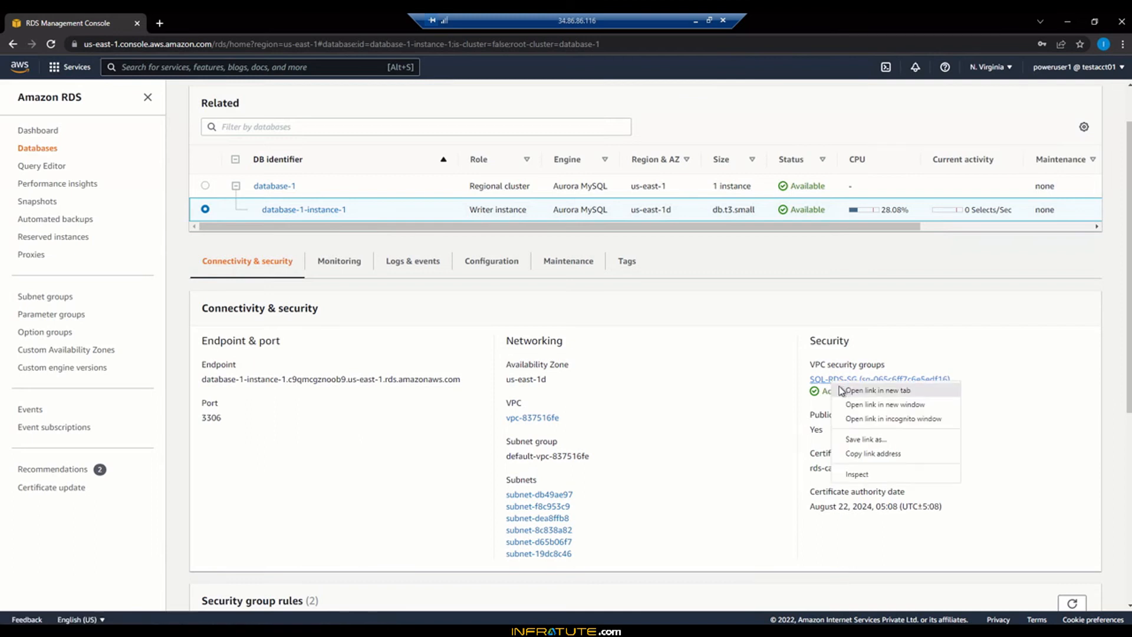
click(873, 390)
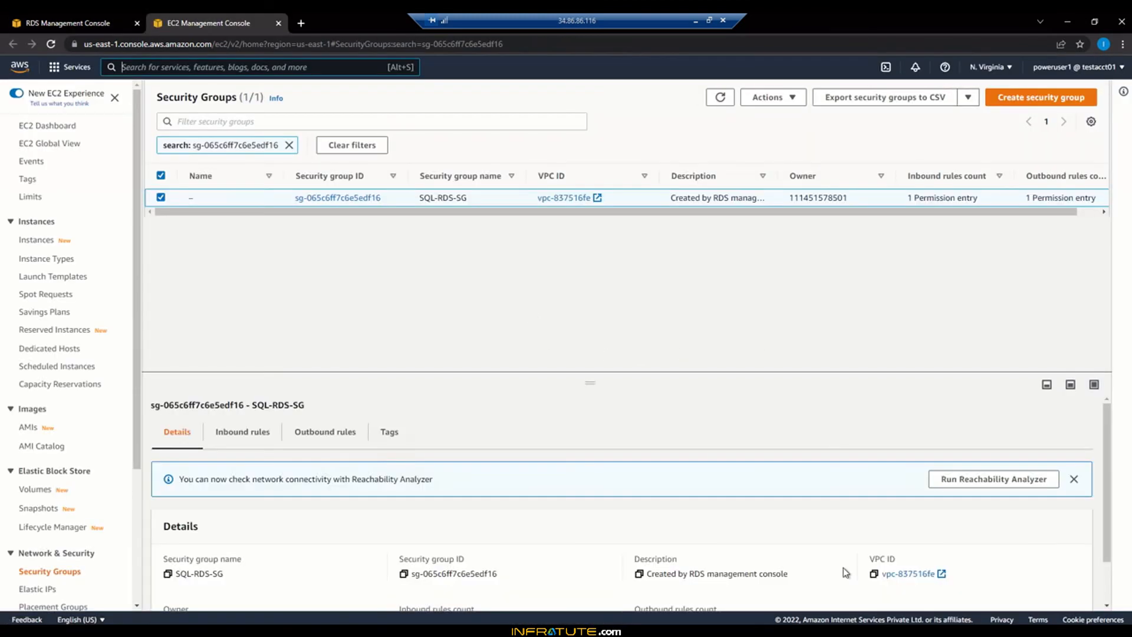
View SQL-RDS-SG's inbound rule: MYSQL/Aurora on port 3306 from 34.86.86.116/32
click(263, 432)
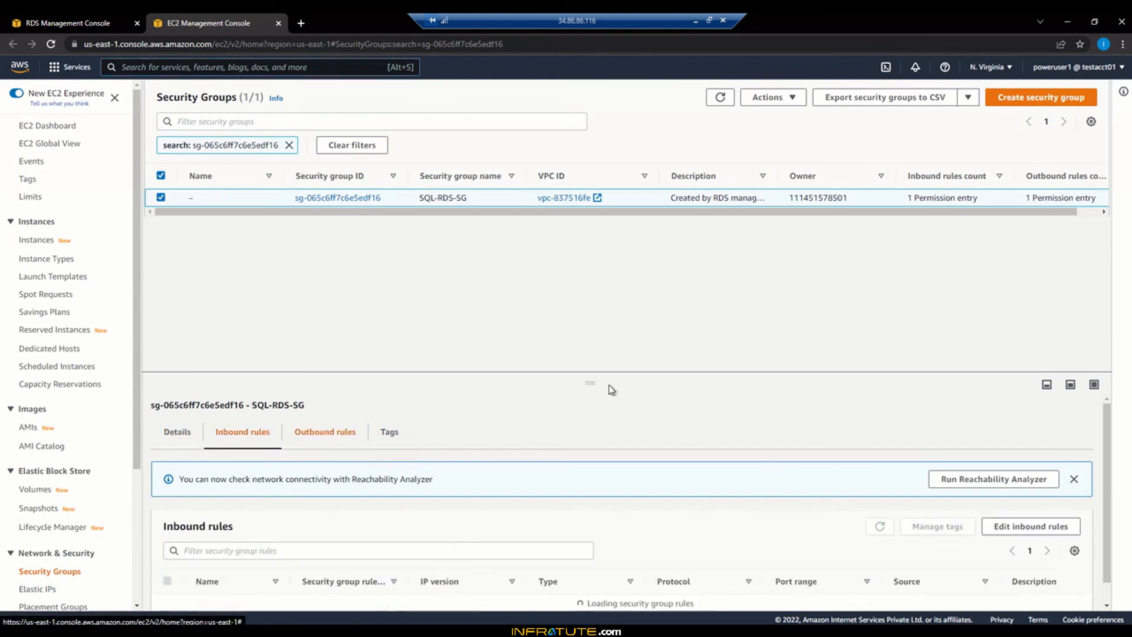
drag(594, 382, 604, 306)
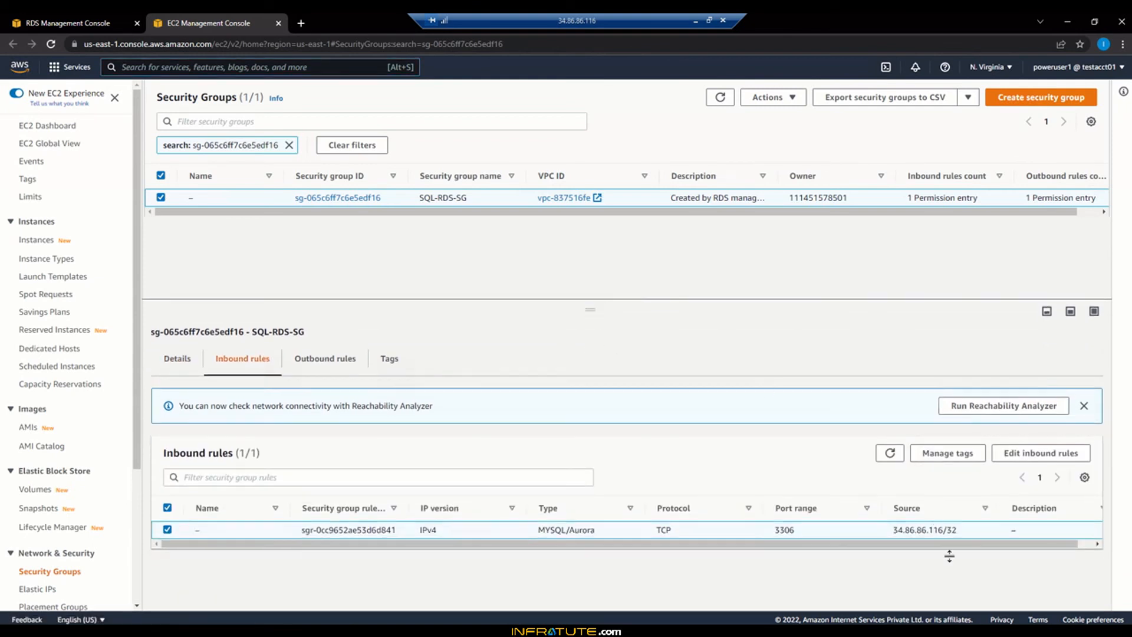
drag(889, 530, 973, 534)
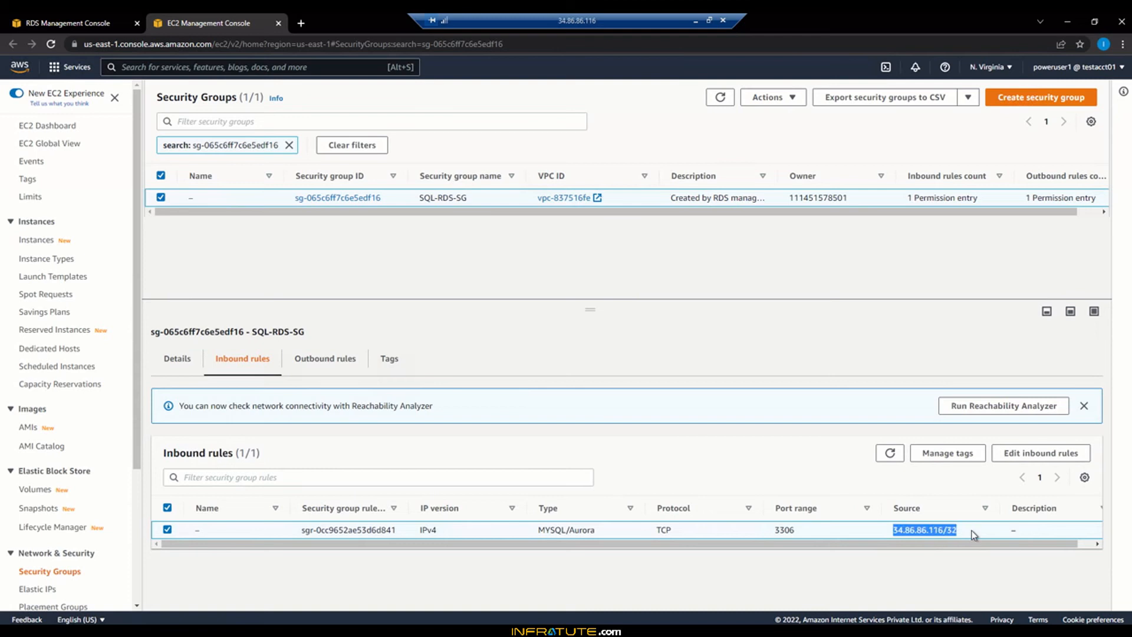
drag(871, 544, 887, 543)
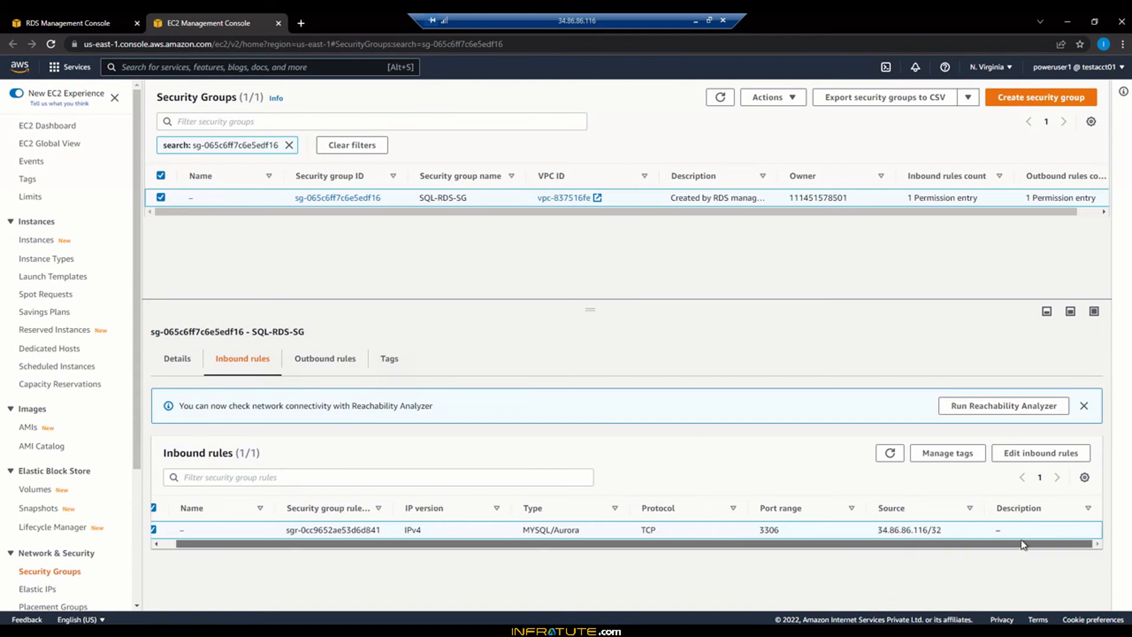
Replace SQL-RDS-SG's inbound rule with MYSQL/Aurora on port 3306 from 0.0.0.0/0 and save
click(1025, 459)
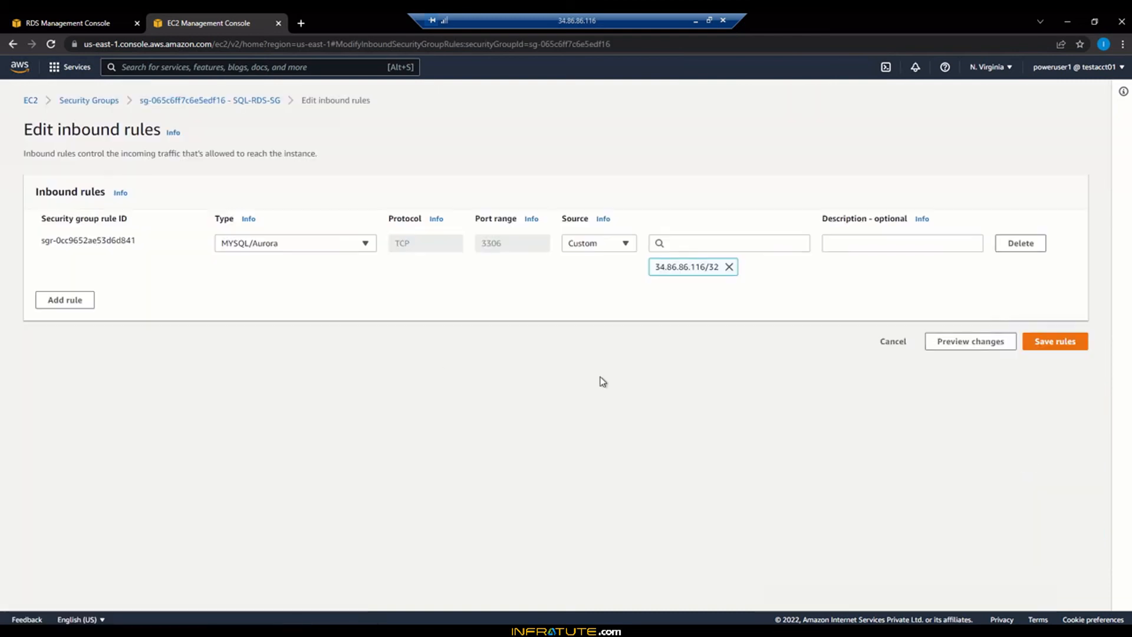
click(1011, 244)
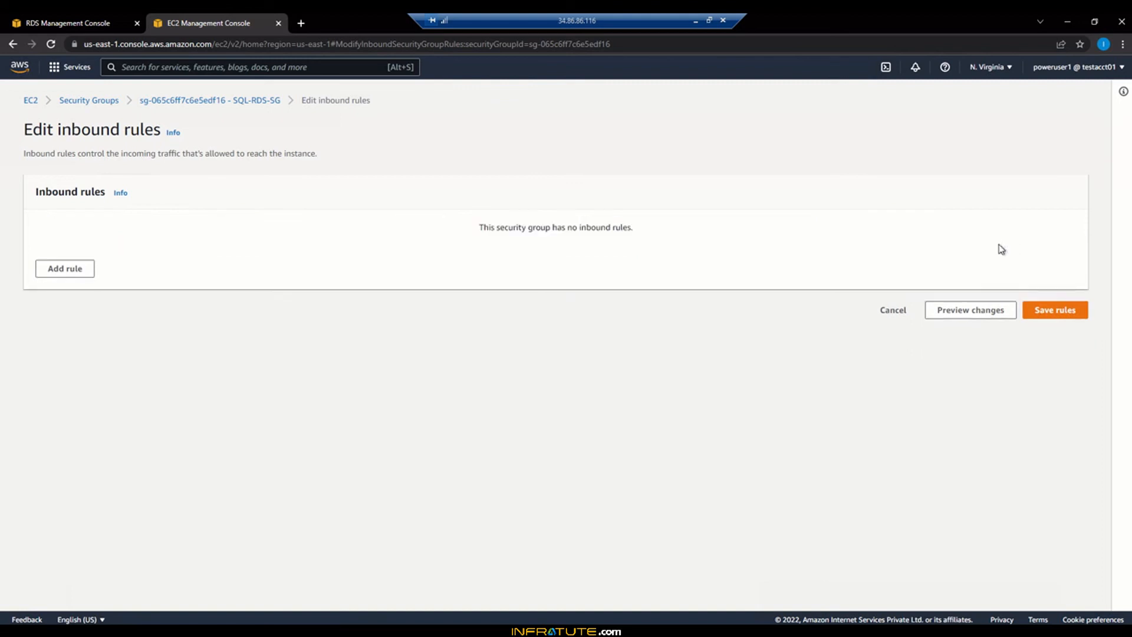
click(66, 270)
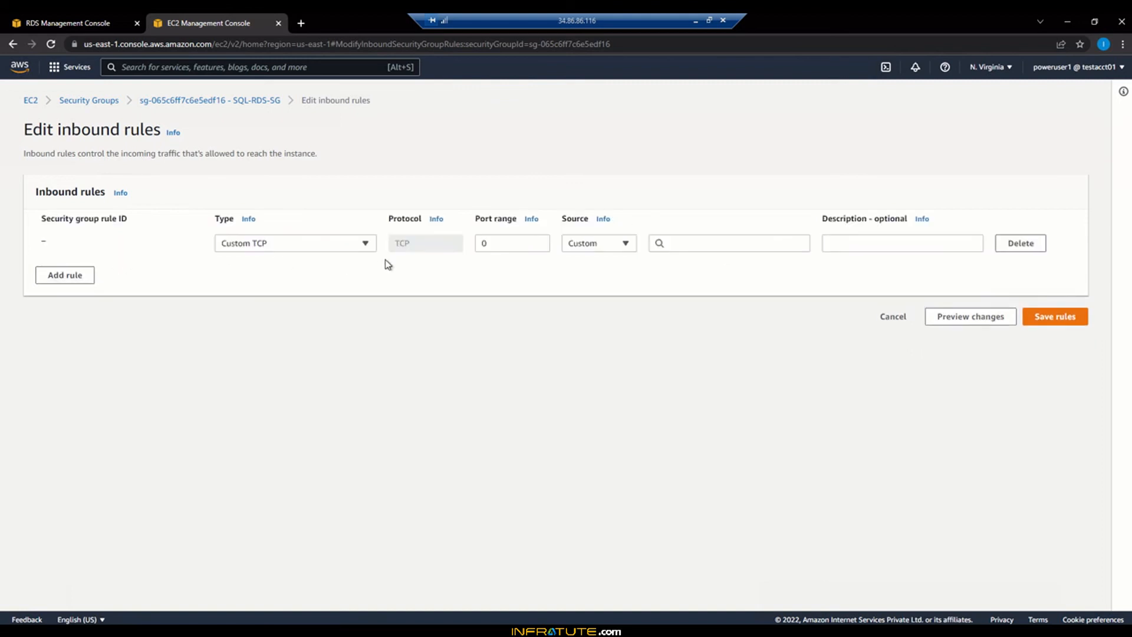
click(354, 248)
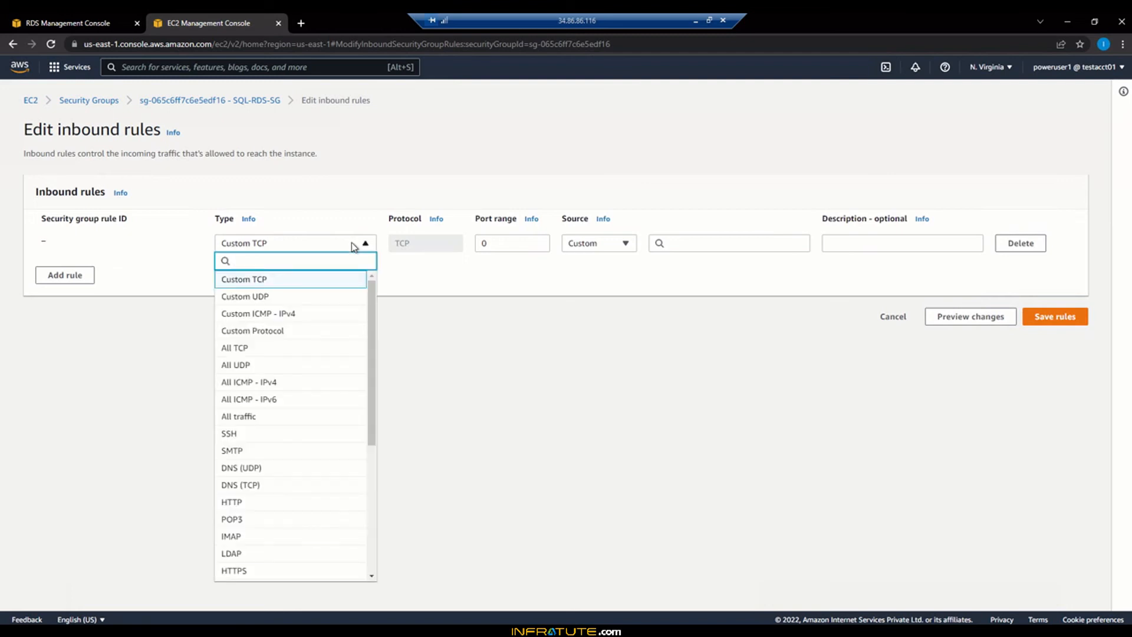
text(auror)
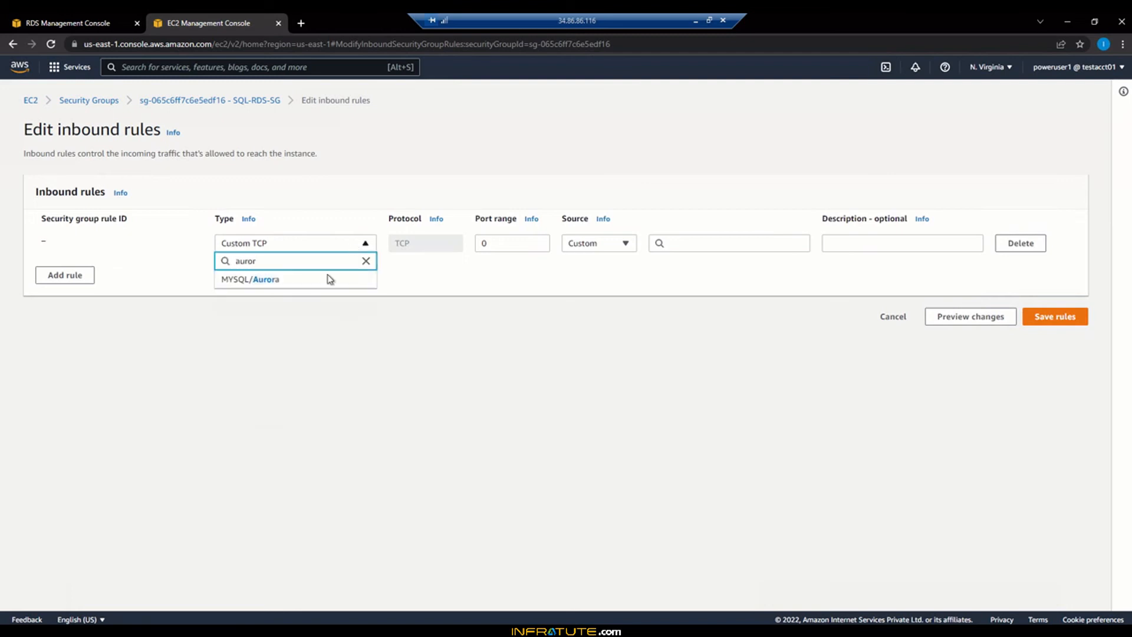
click(374, 282)
click(759, 247)
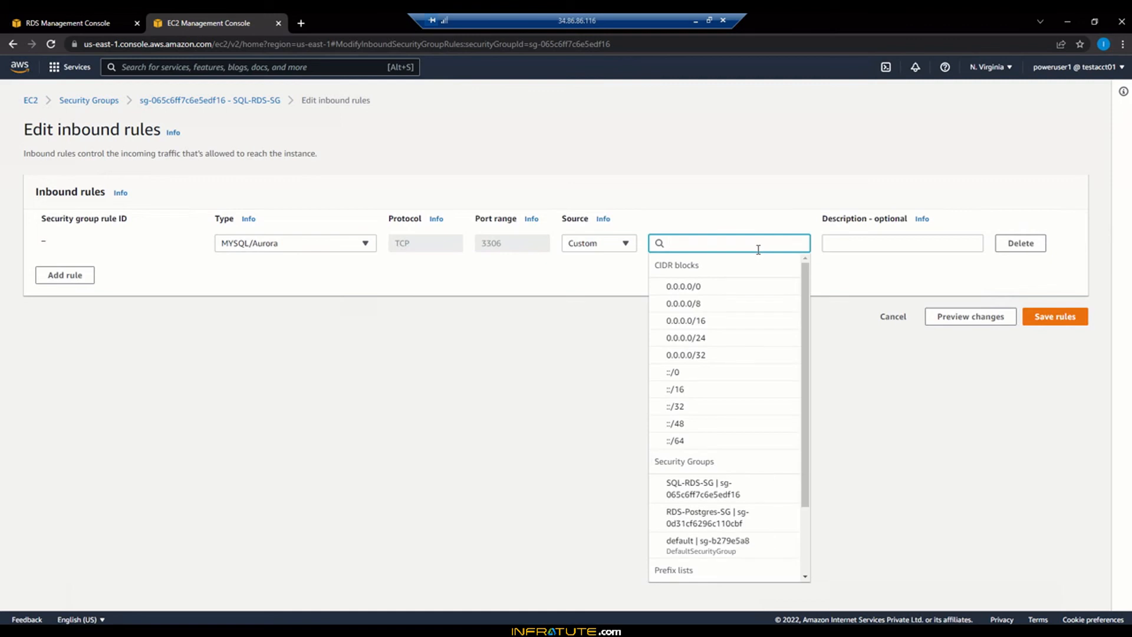
click(710, 287)
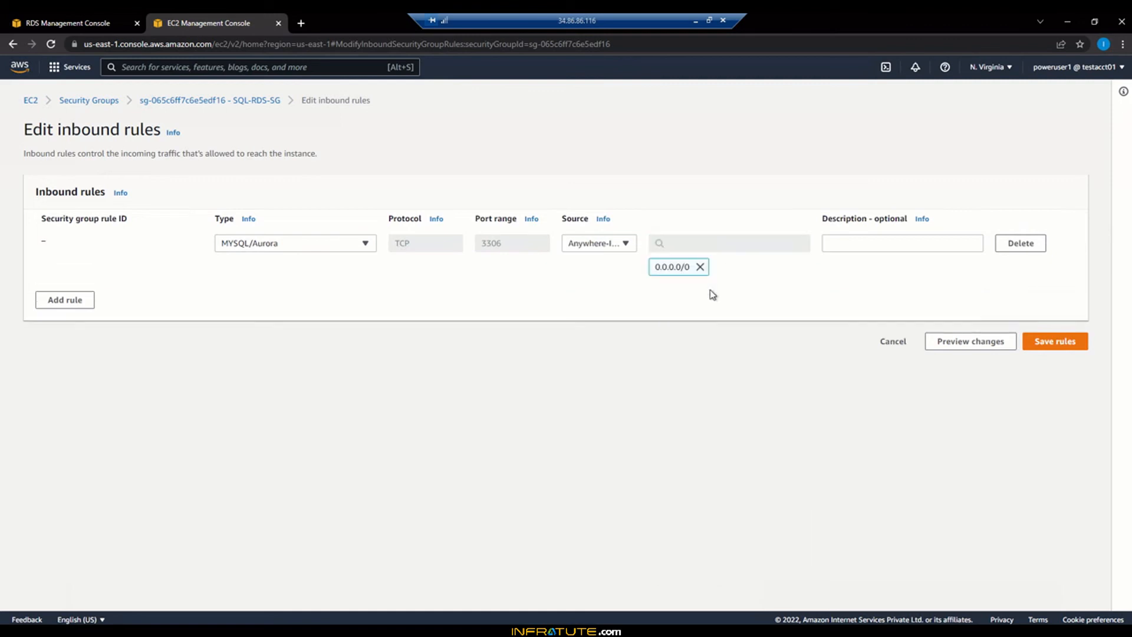
click(1058, 348)
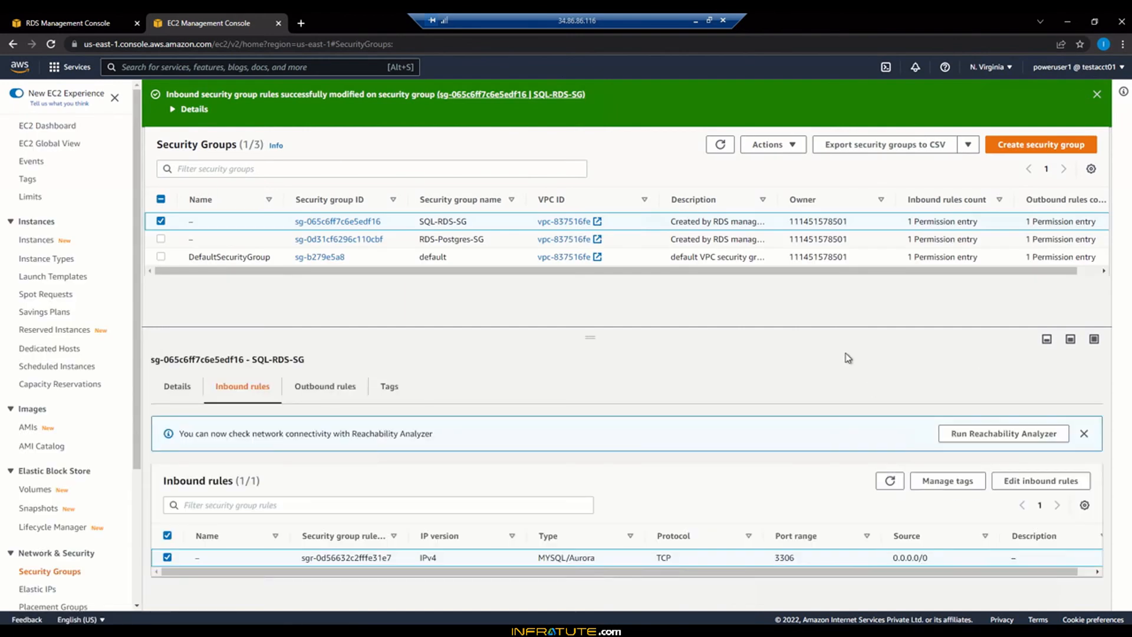
click(47, 18)
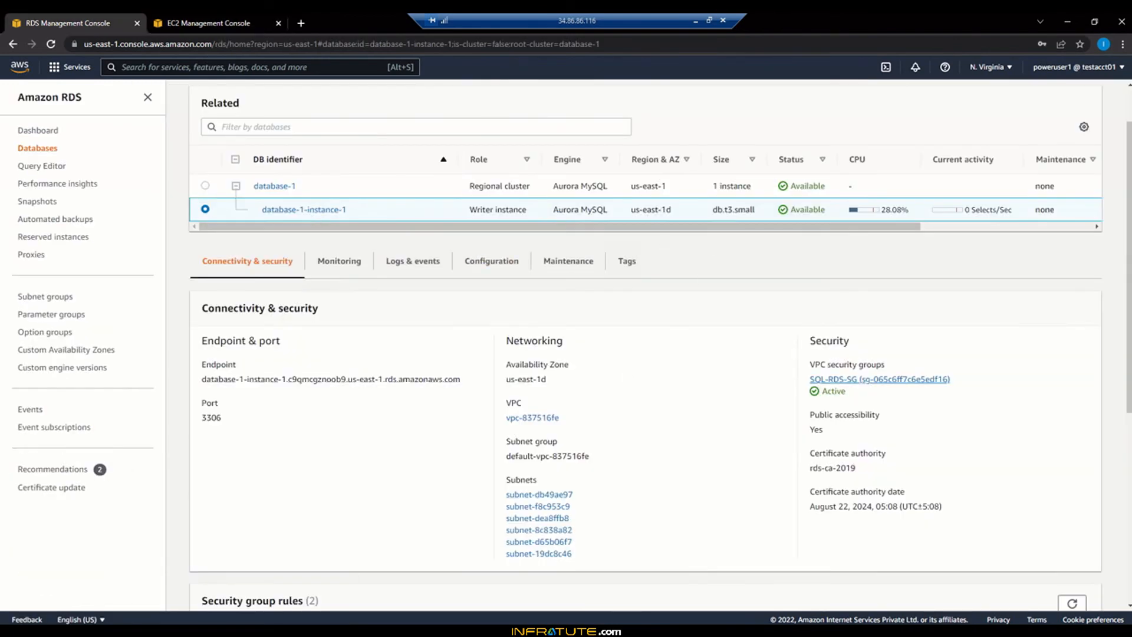
Retest the AWS Aurora MySQL connection in Sqlectron; it still fails with ENOTFOUND
key(alt+Tab)
scroll(606, 399, down, 3)
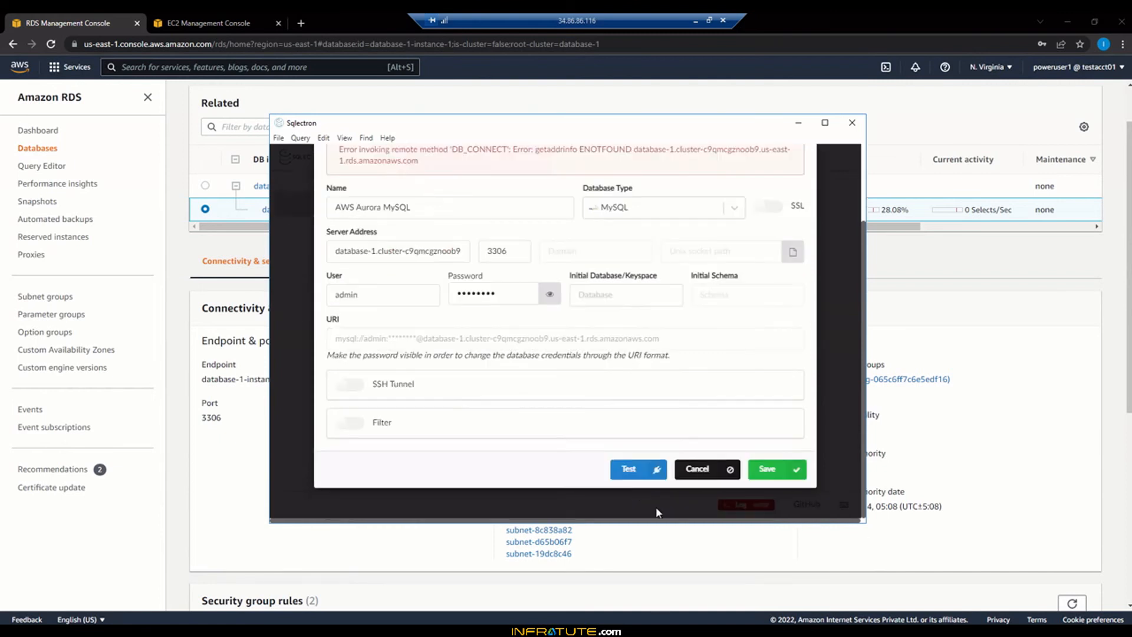
click(642, 475)
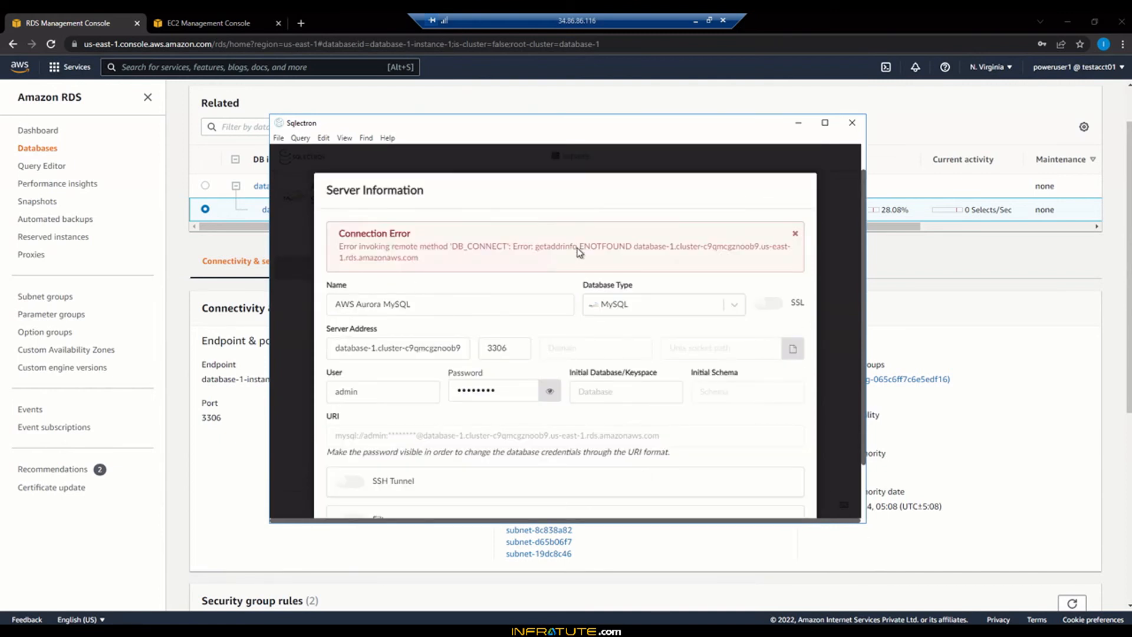
drag(578, 249, 596, 258)
click(532, 246)
click(590, 254)
Copy the database-1 cluster's writer endpoint from the RDS console
click(917, 271)
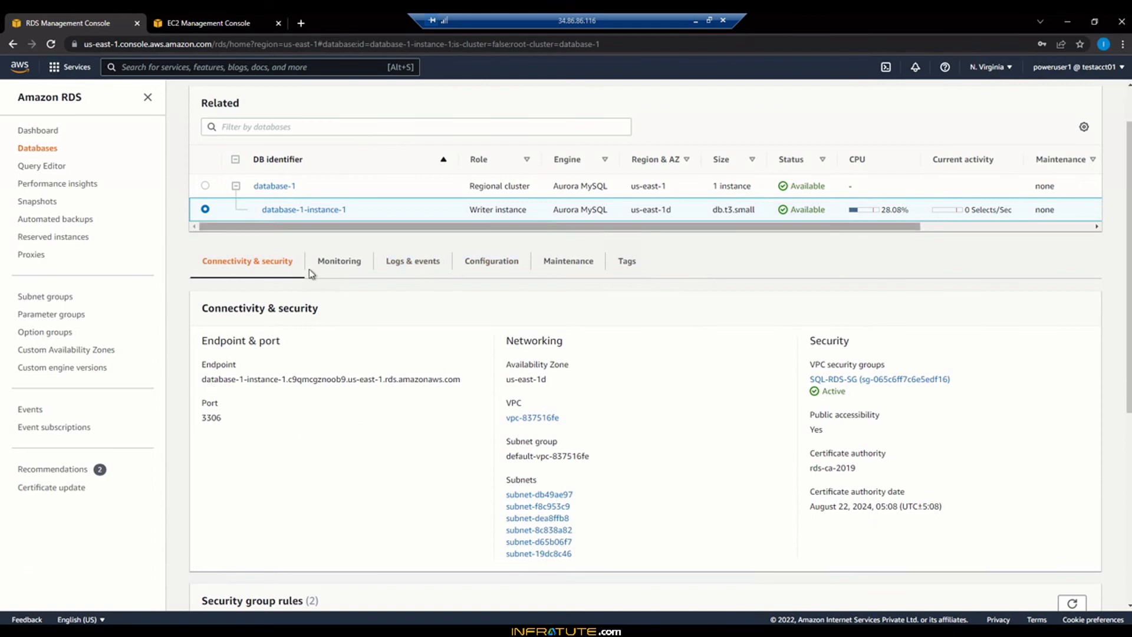
click(205, 185)
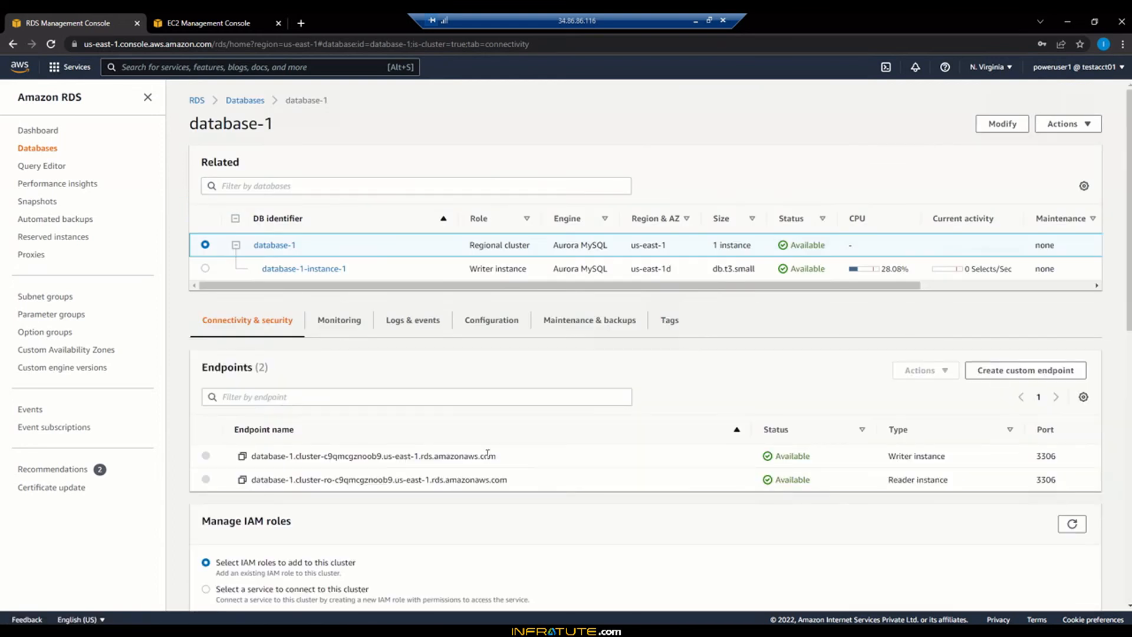
click(242, 457)
Replace the server address with the writer endpoint and test the connection
key(alt+Tab)
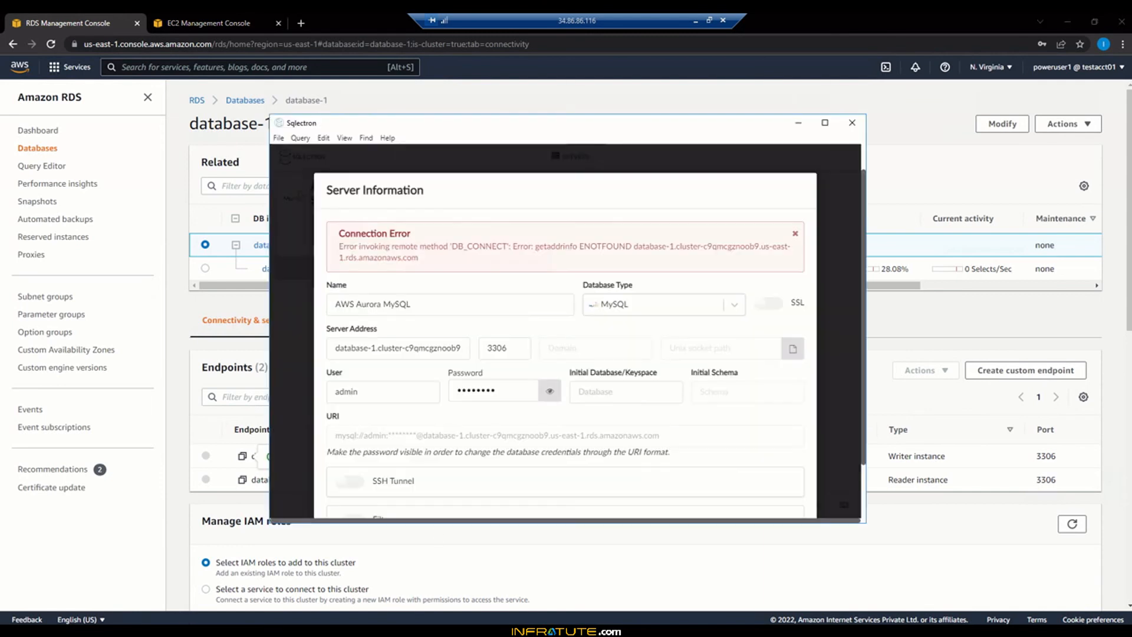
triple_click(449, 352)
key(BackSpace)
key(ctrl+v)
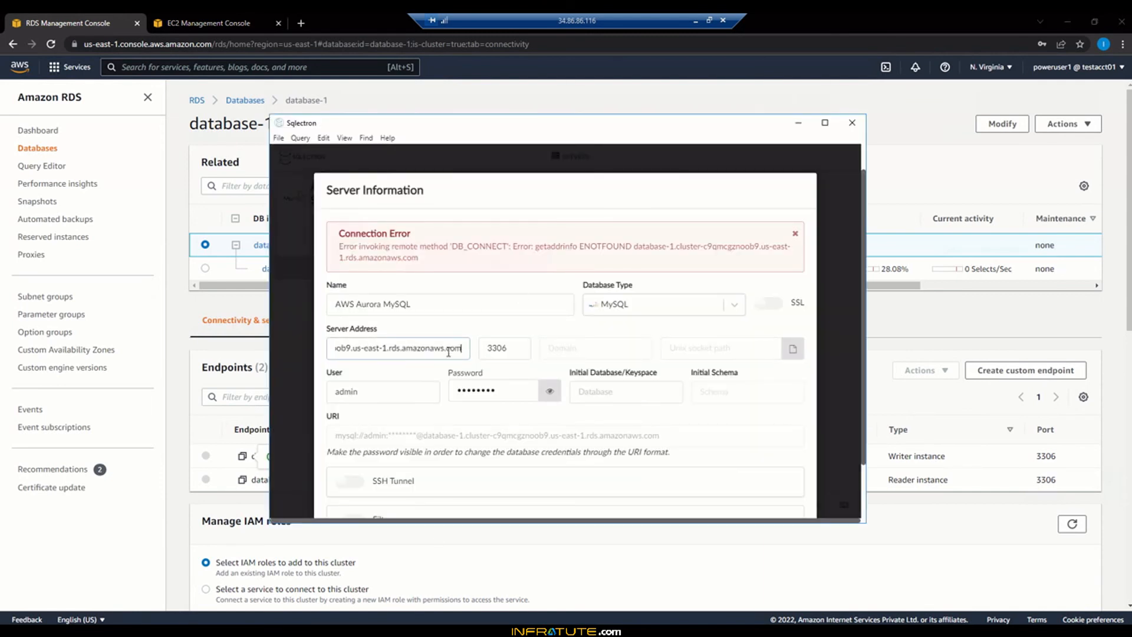
scroll(540, 480, down, 2)
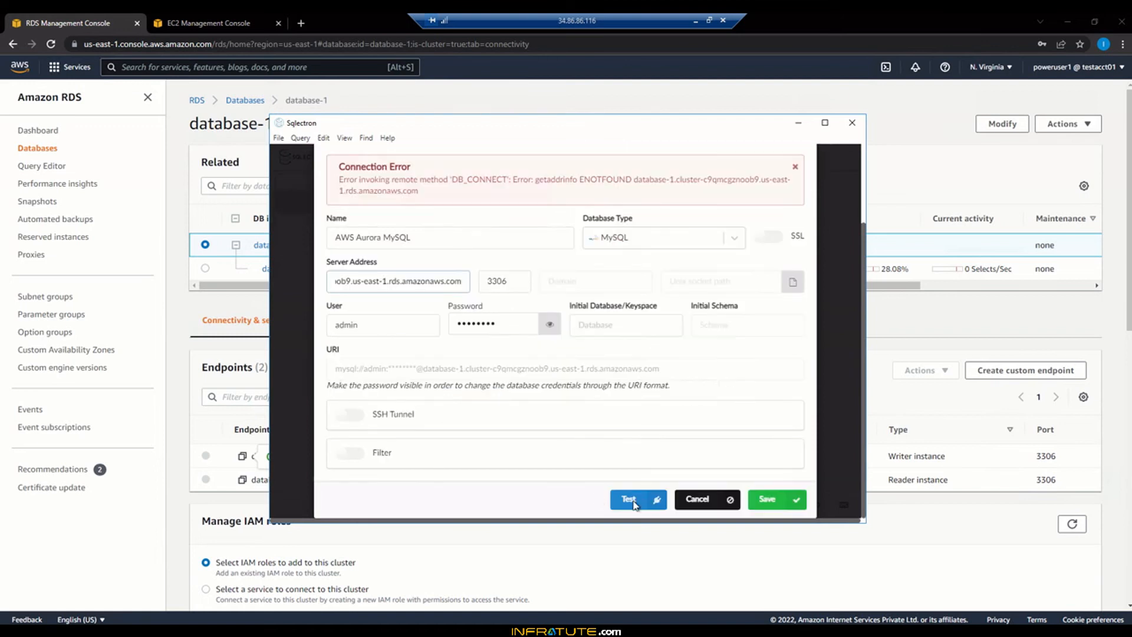
click(641, 500)
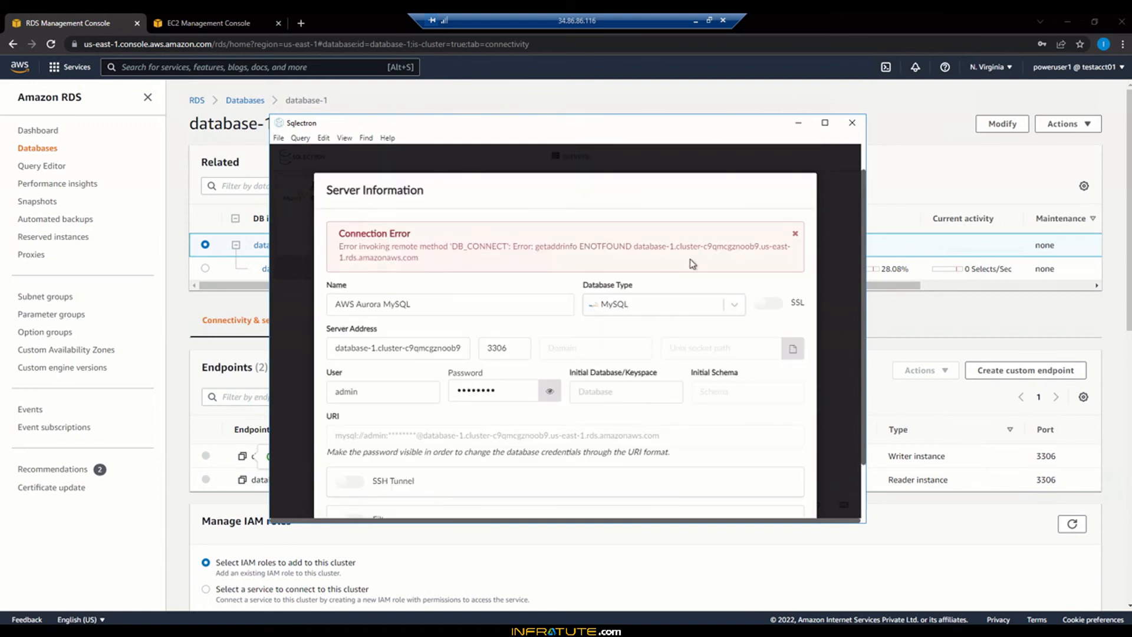
Switch the server address to the reader (cluster-ro) endpoint; the test connects successfully
click(541, 542)
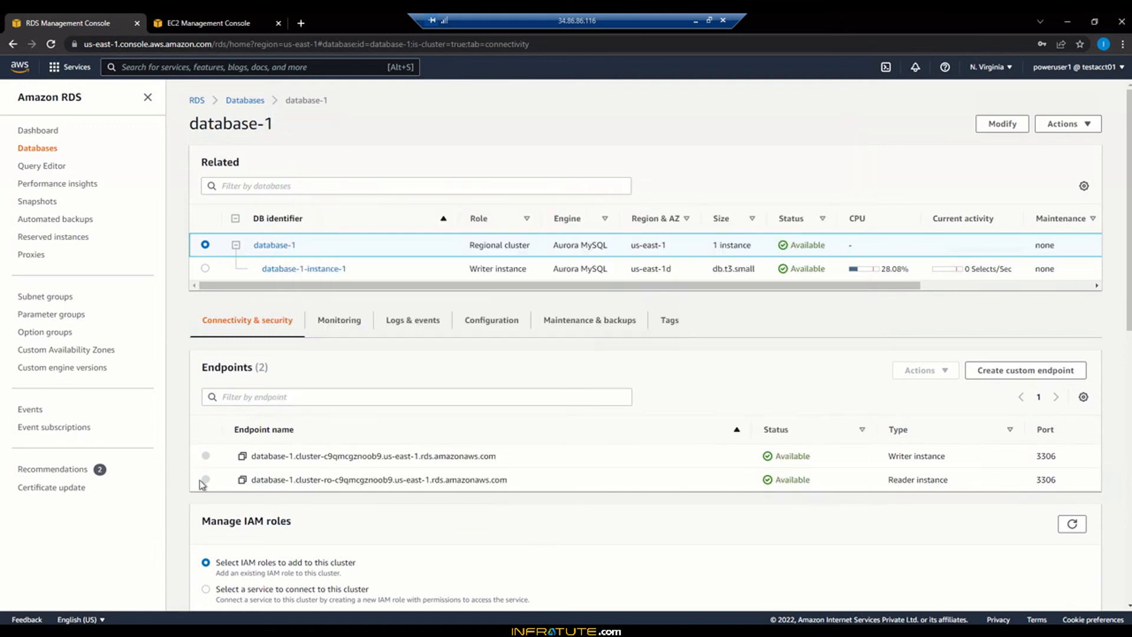
click(242, 480)
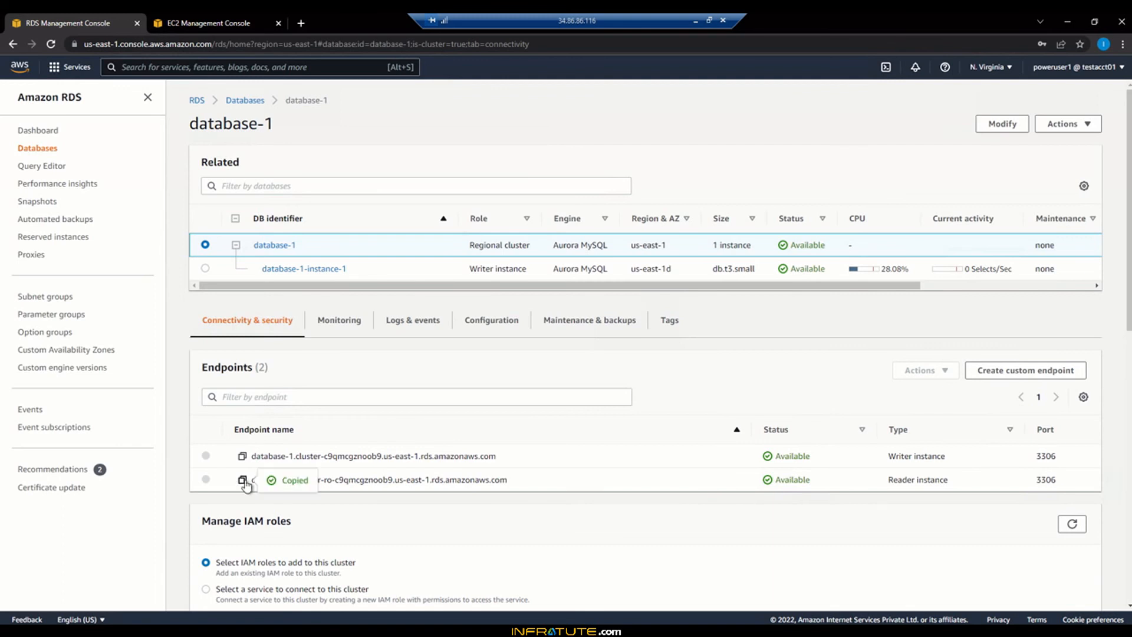
key(alt+Tab)
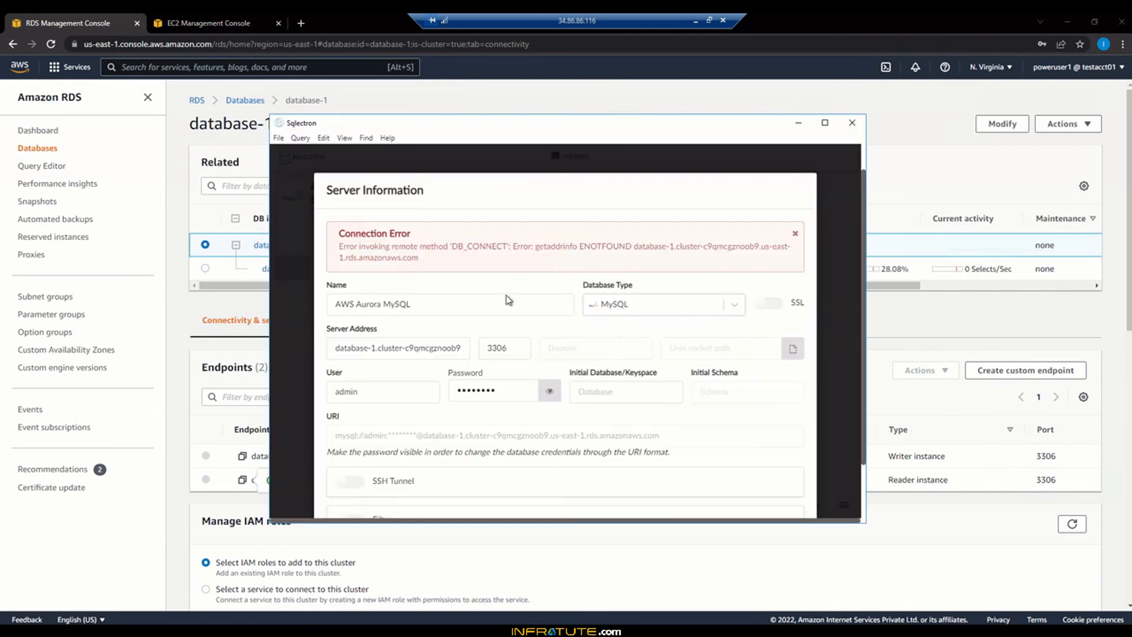
scroll(546, 442, down, 2)
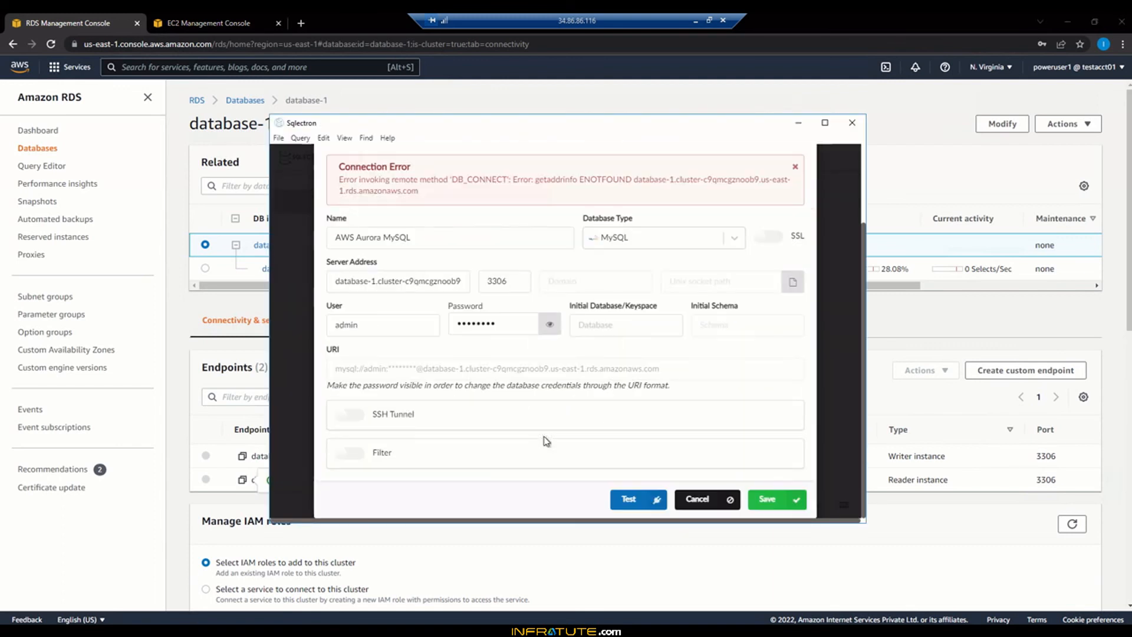
click(452, 281)
key(ctrl+a)
key(BackSpace)
key(ctrl+v)
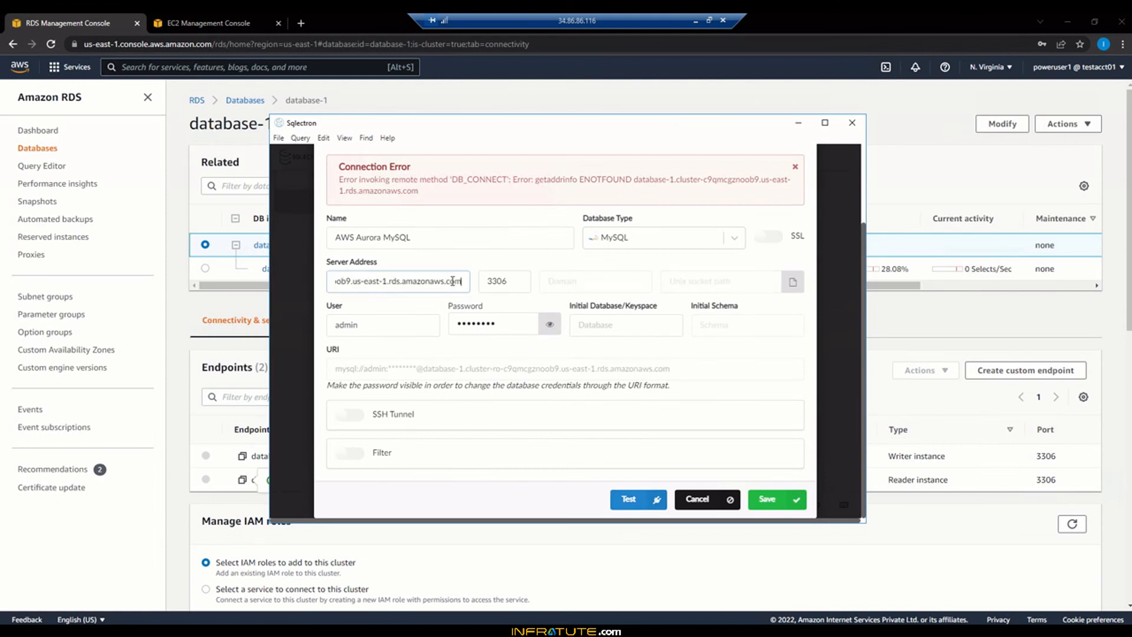
click(629, 499)
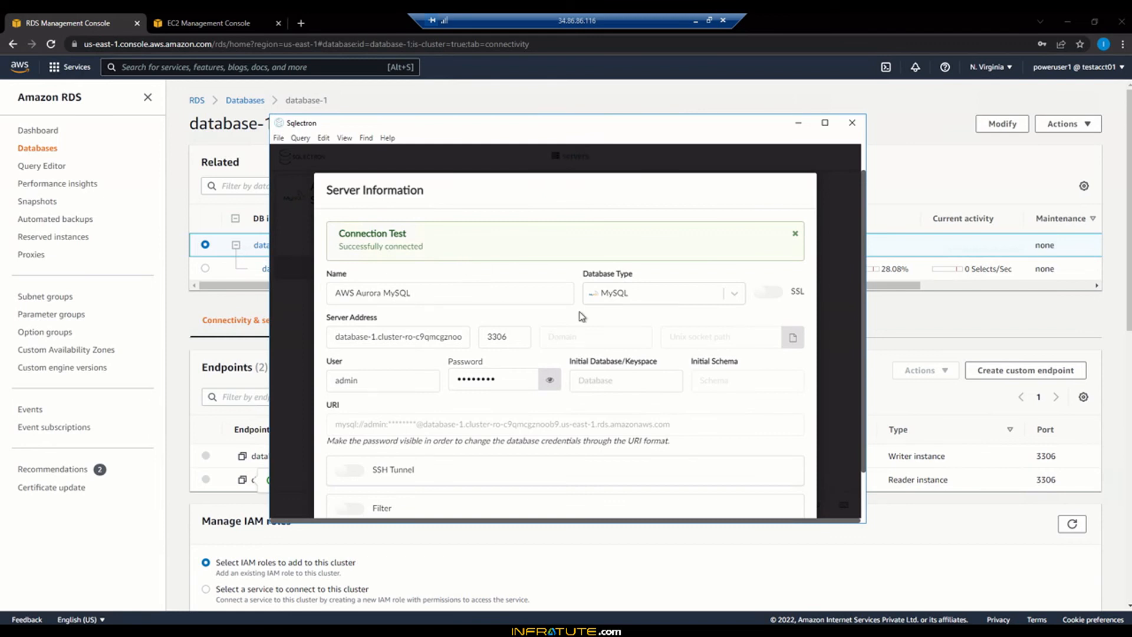
scroll(582, 316, down, 1)
scroll(582, 318, up, 1)
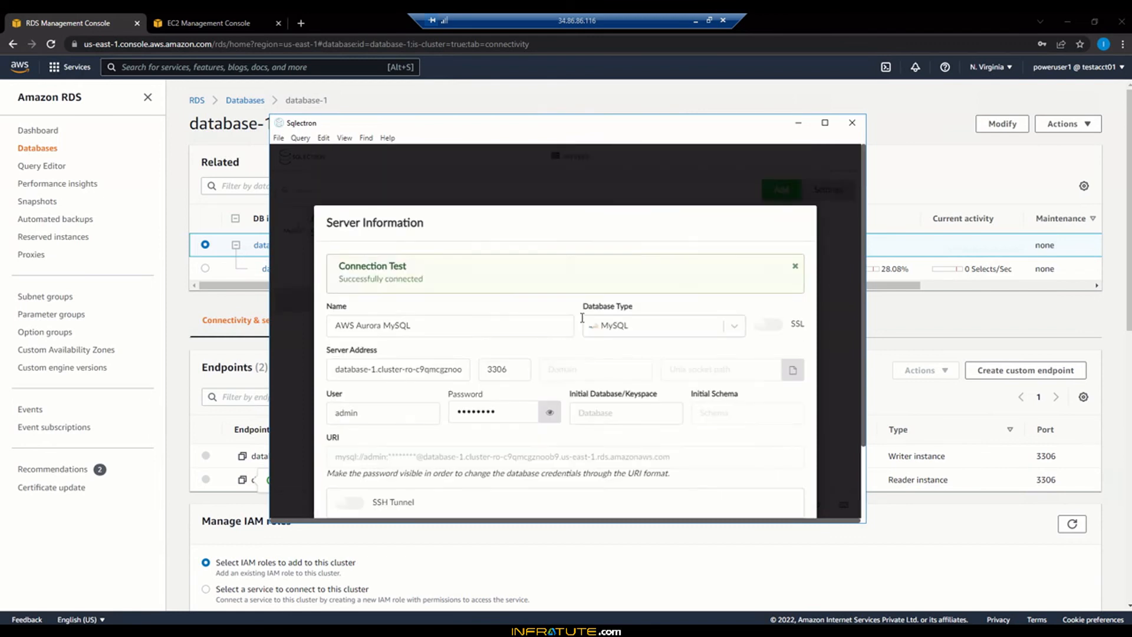
Replace SQL-RDS-SG's inbound rule with MYSQL/Aurora on port 3306 from My IP and save
click(275, 18)
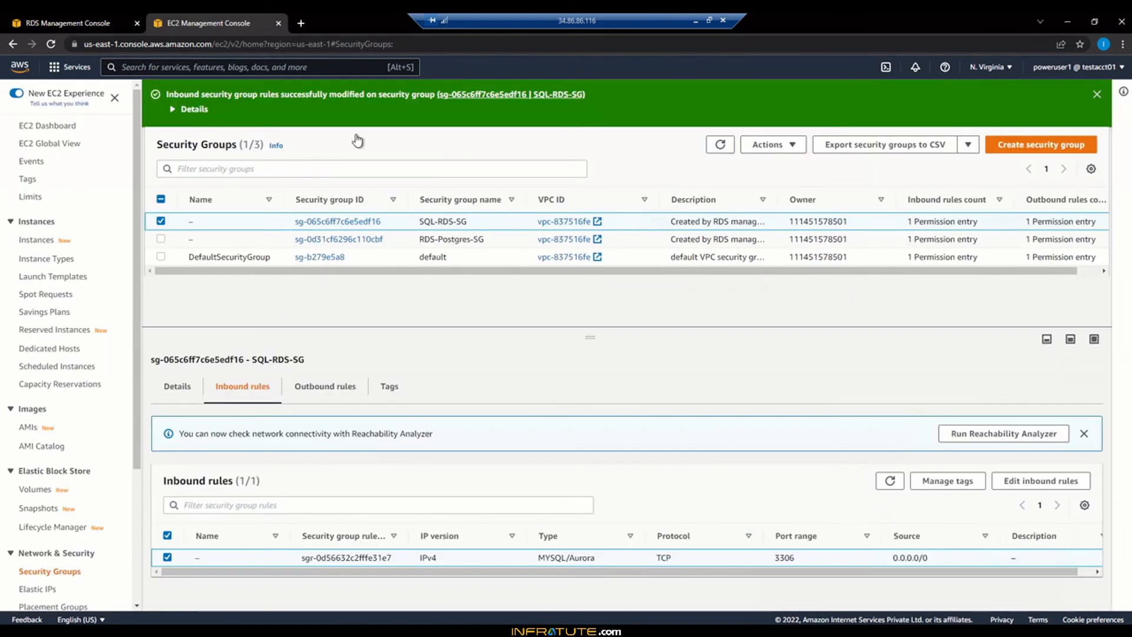
click(1027, 483)
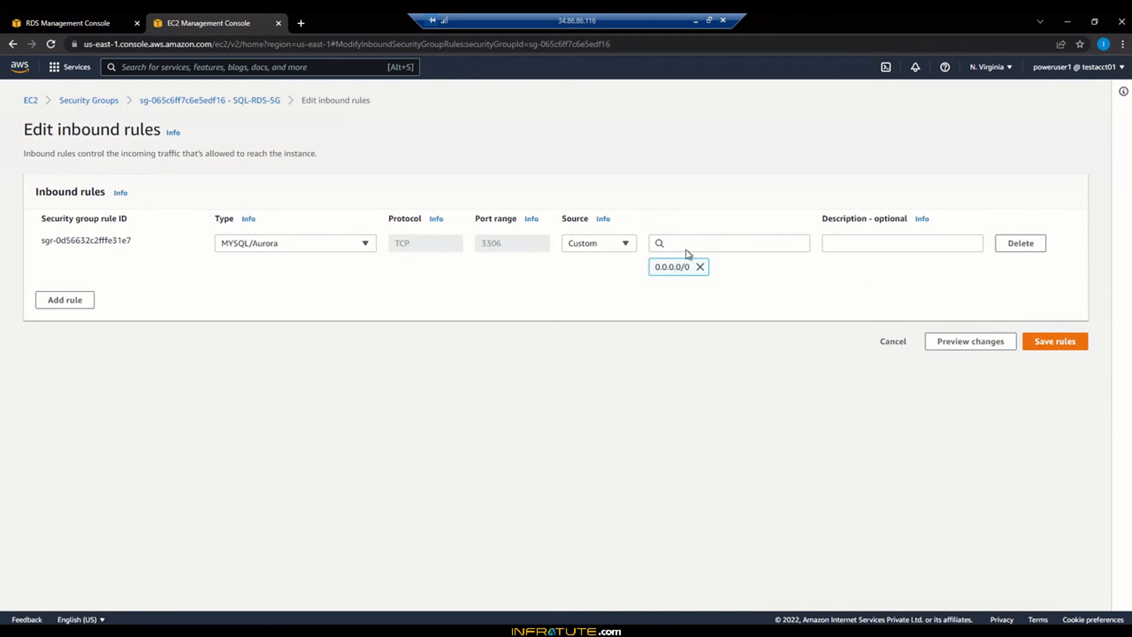
click(1035, 248)
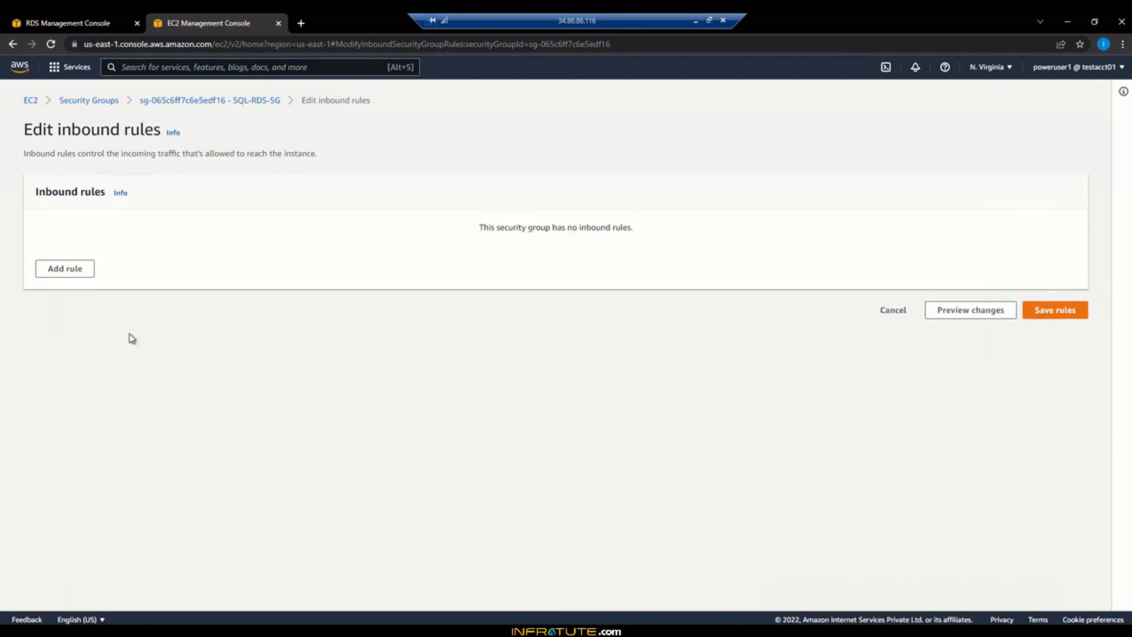
click(75, 267)
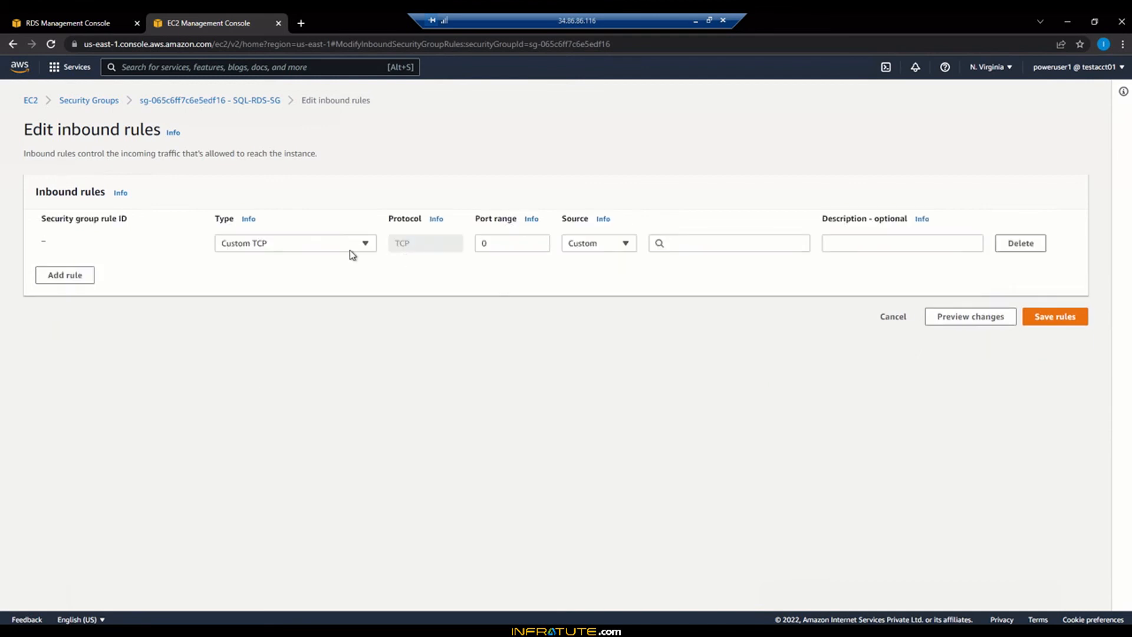
click(347, 250)
text(mysq)
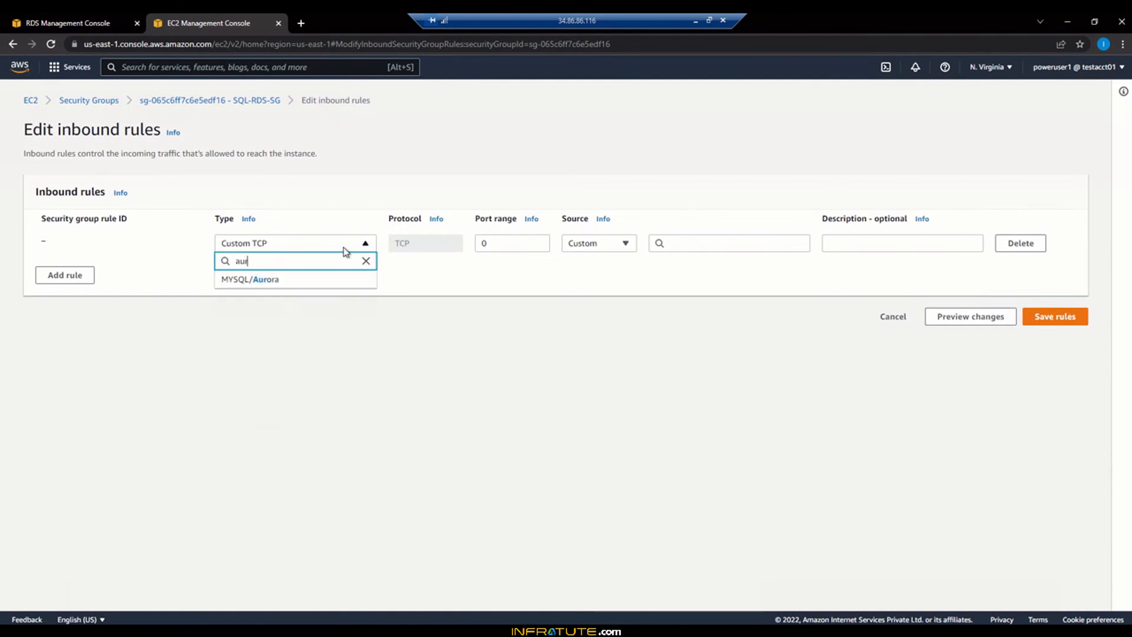
click(332, 275)
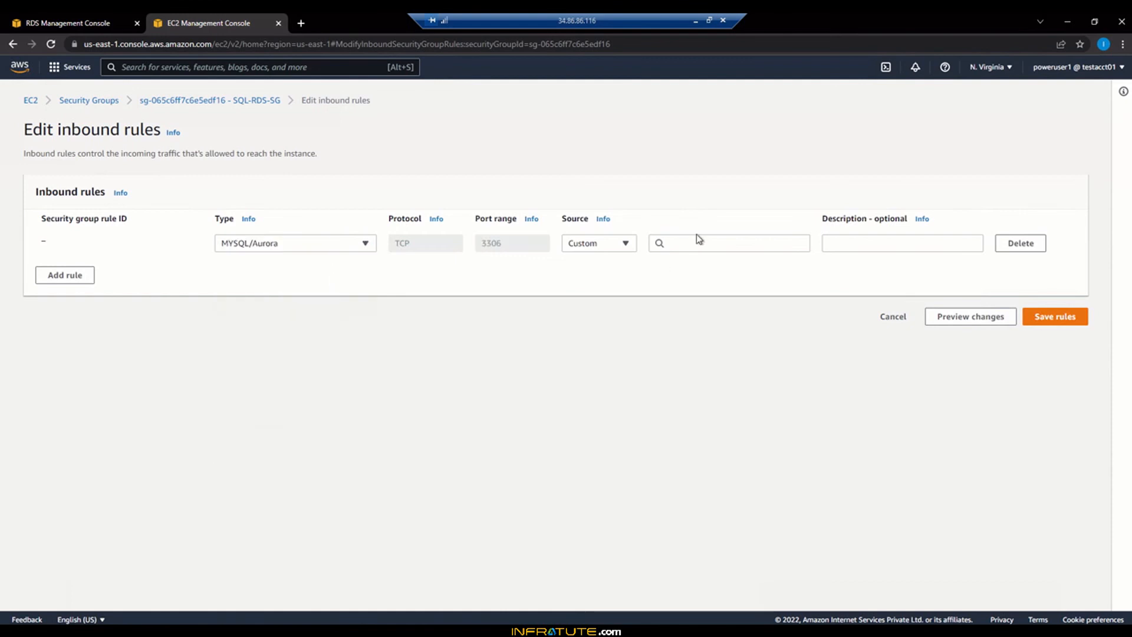
click(625, 244)
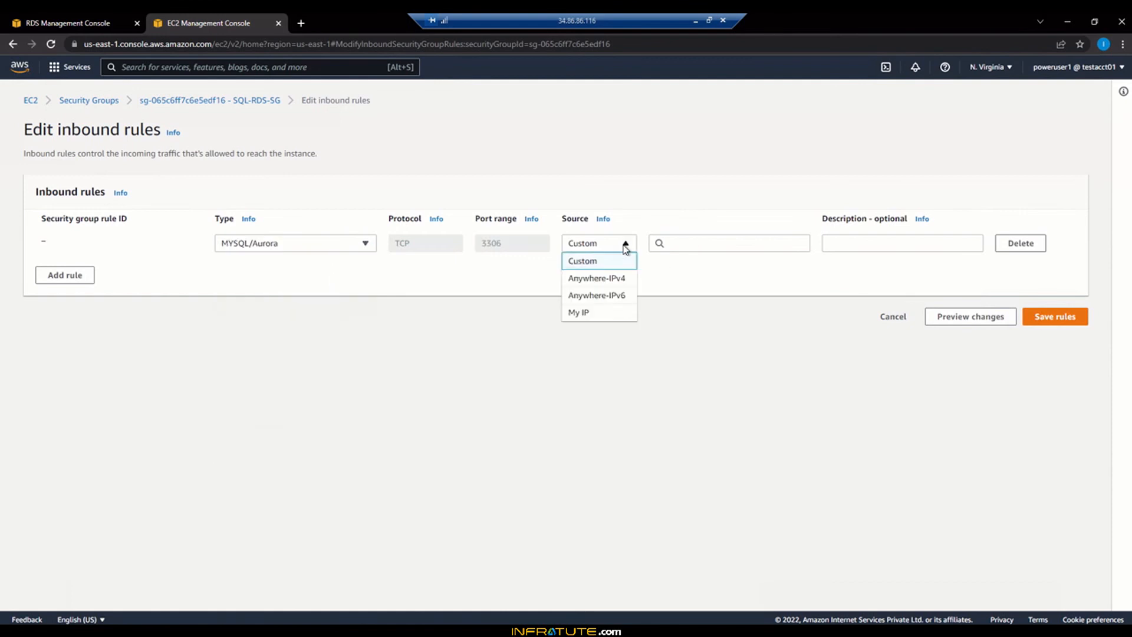
click(602, 317)
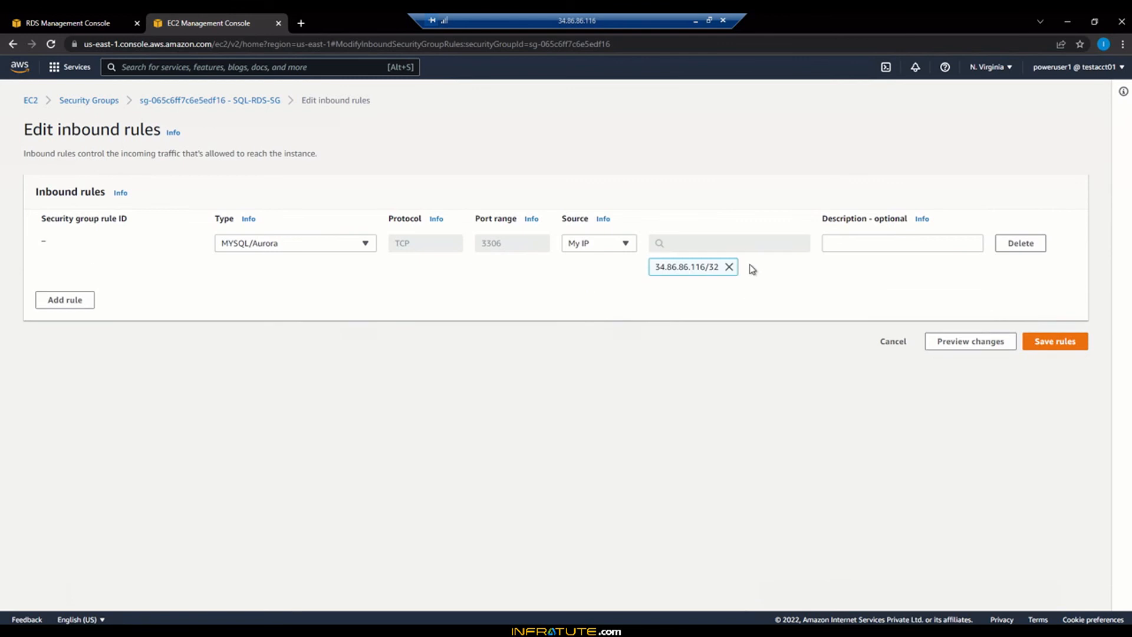
click(1074, 343)
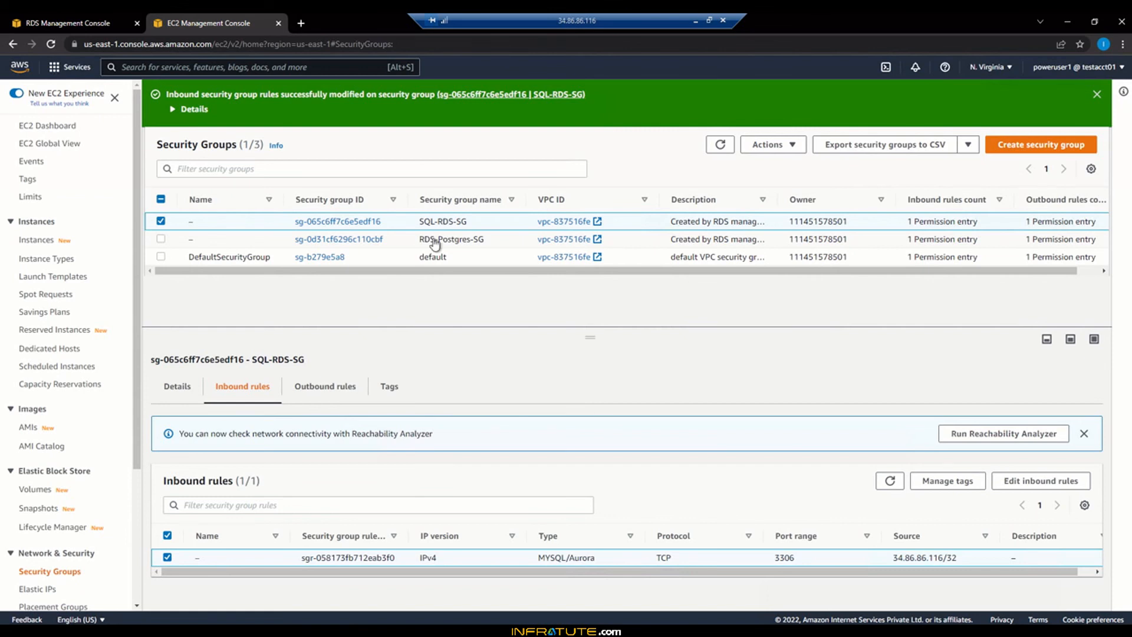
click(83, 22)
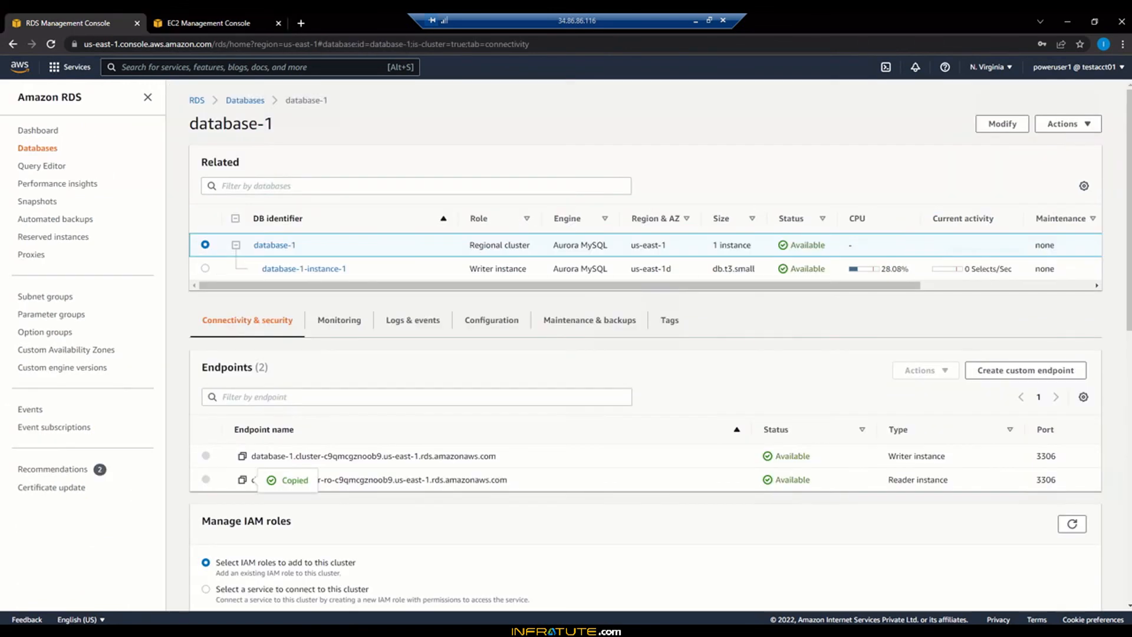
Close the old connection settings in Sqlectron and start adding a new server
click(496, 629)
scroll(670, 380, down, 3)
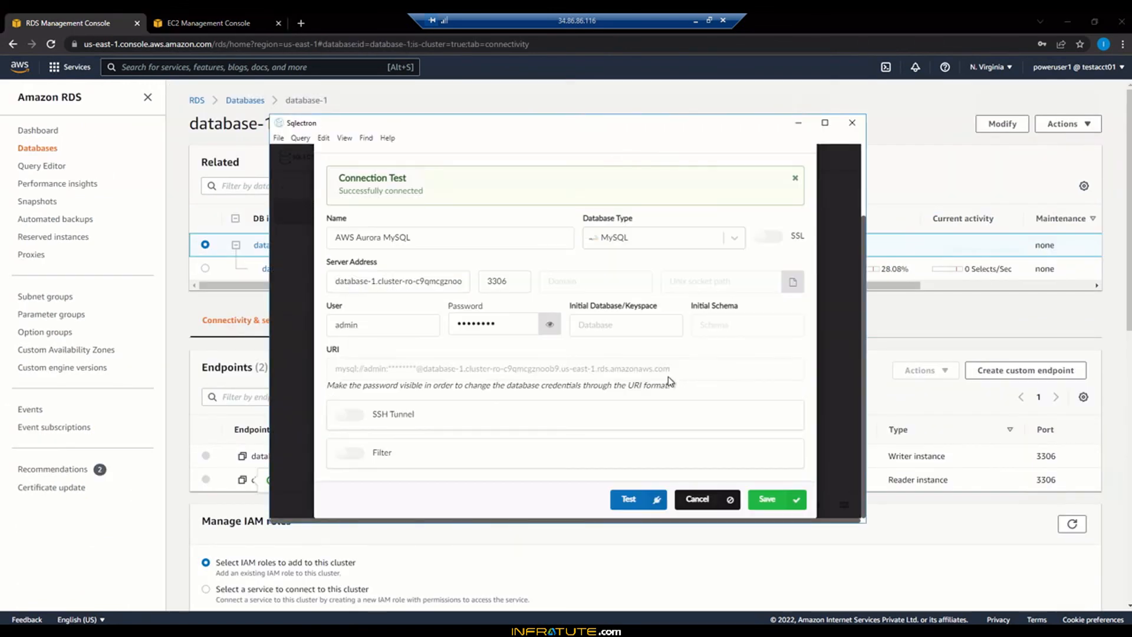
click(694, 498)
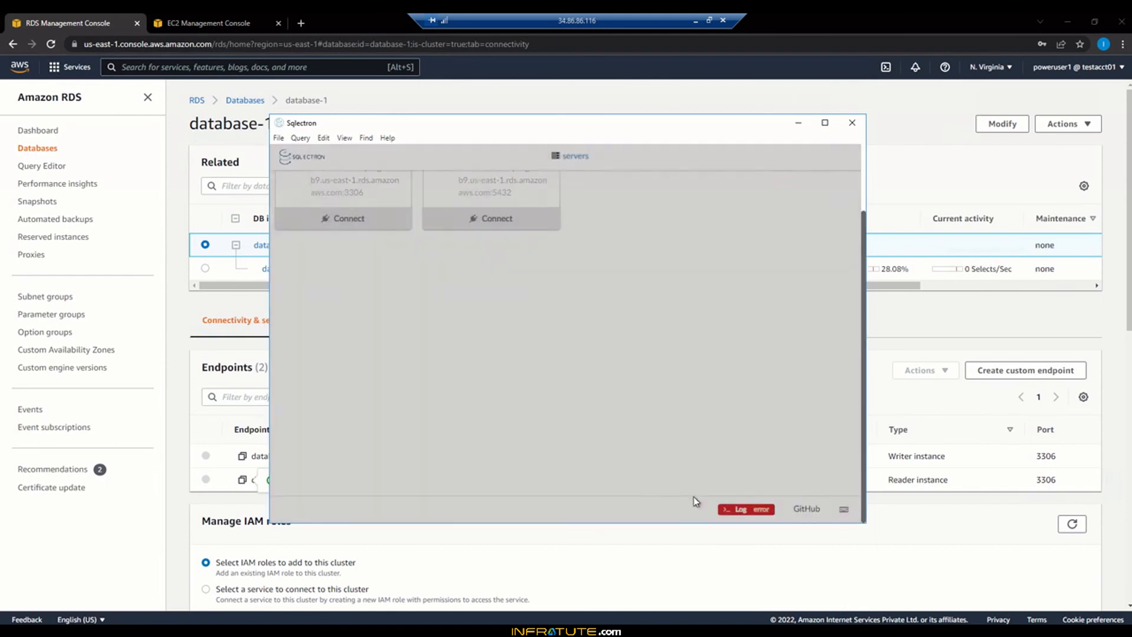
click(790, 182)
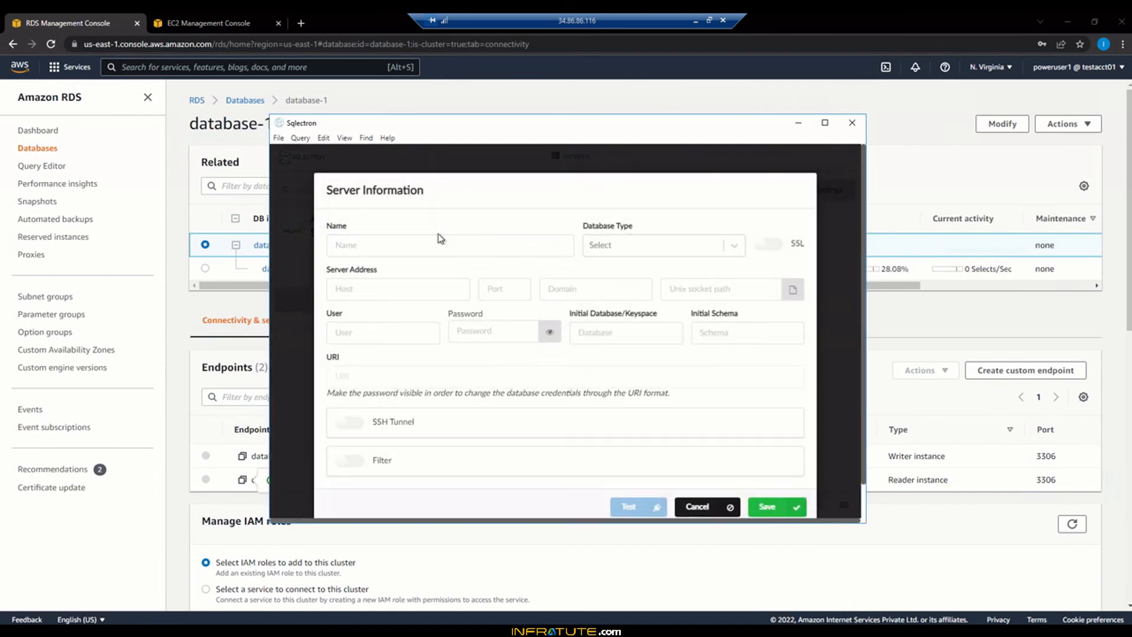
scroll(437, 238, down, 1)
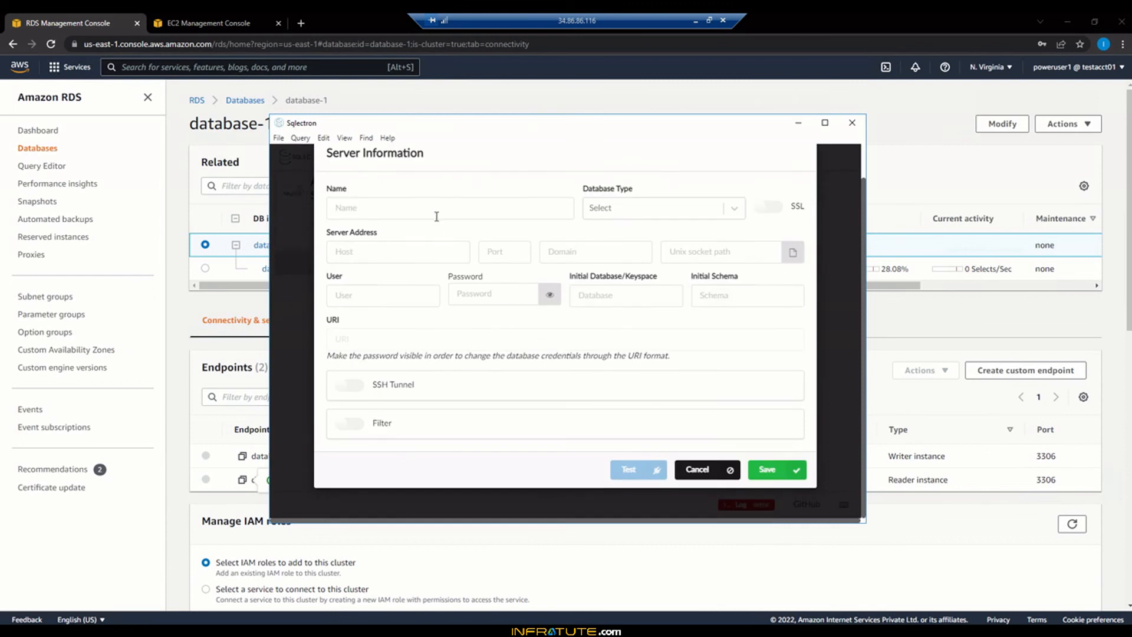
Name the connection 'AWS Aurora MySQL' and set its database type to MySQL
click(436, 216)
text(AWS Aur)
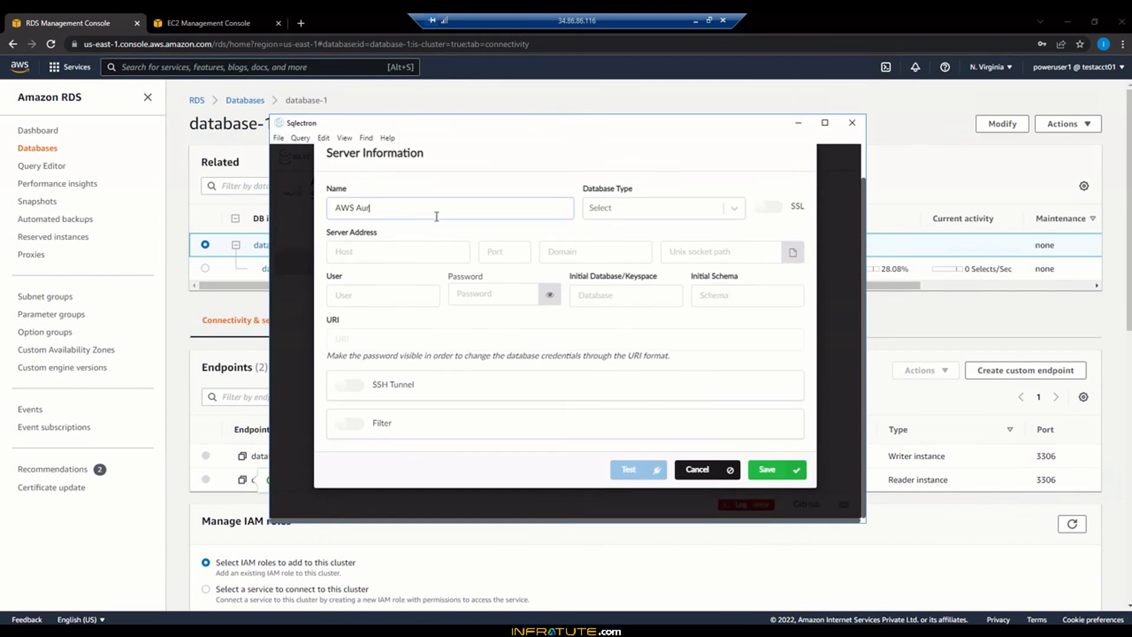
text(ora MySQL)
click(642, 214)
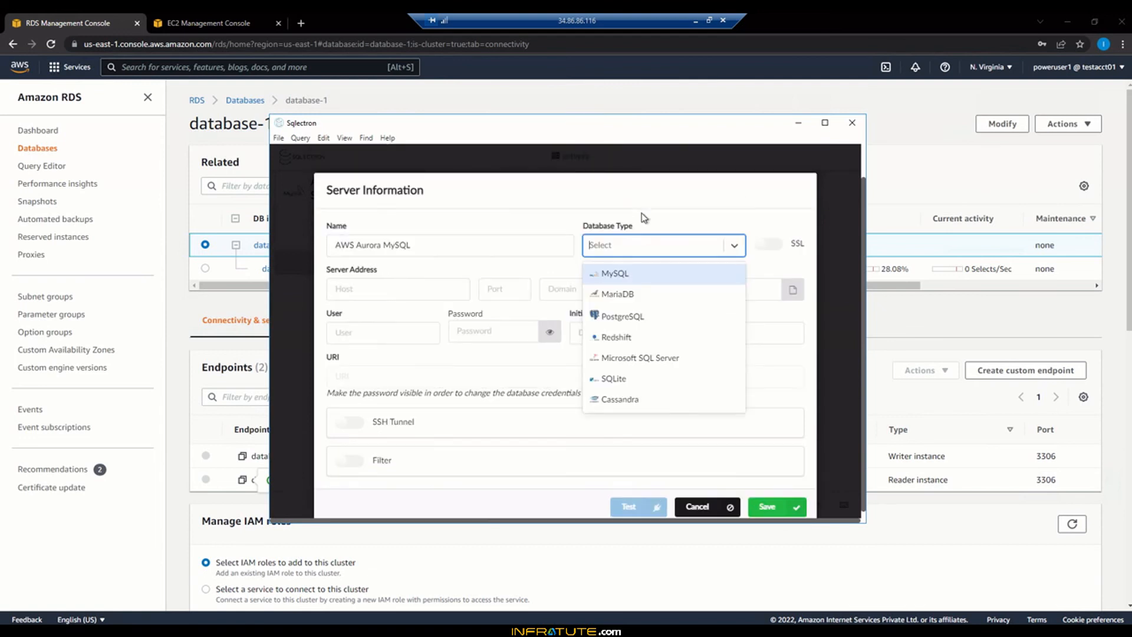
click(613, 274)
Set the host to the copied database-1 reader endpoint
click(443, 287)
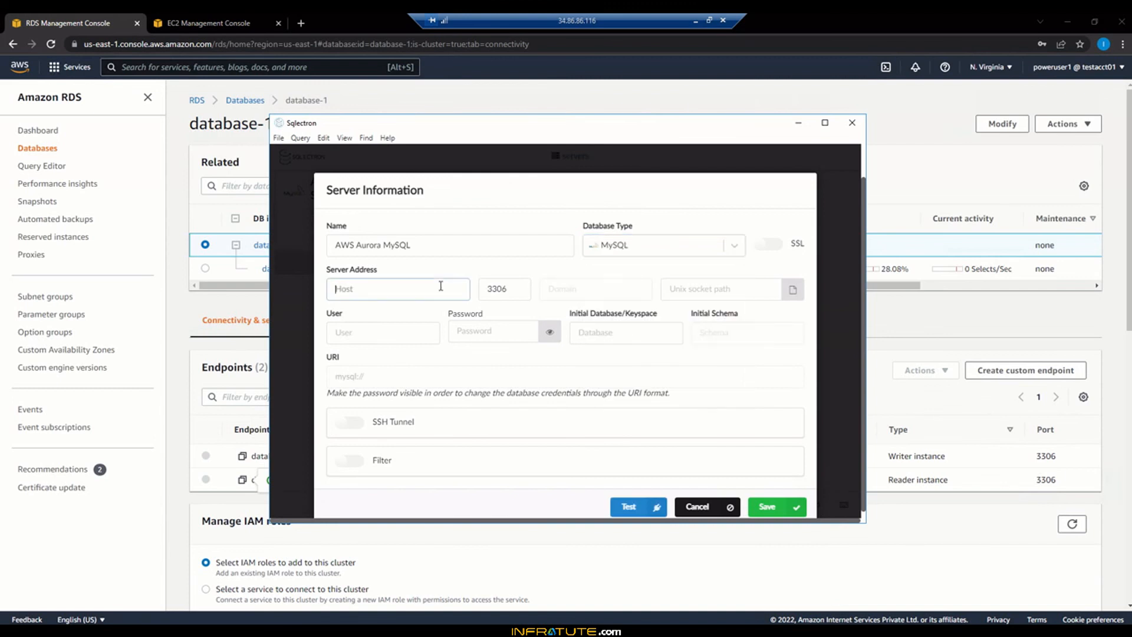
click(242, 481)
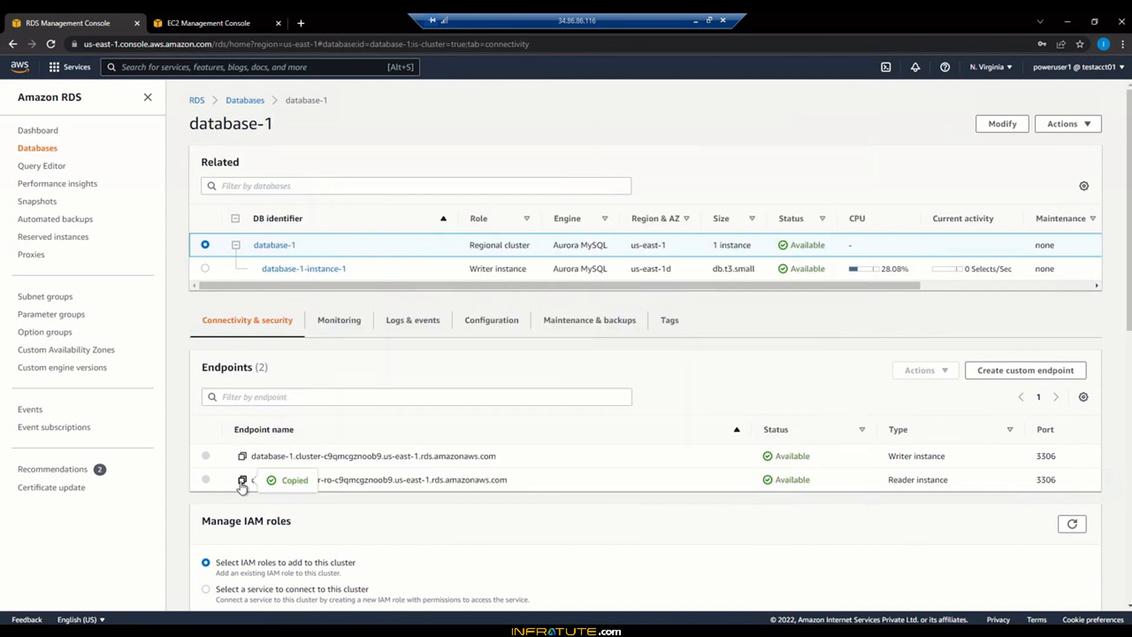
key(alt+Tab)
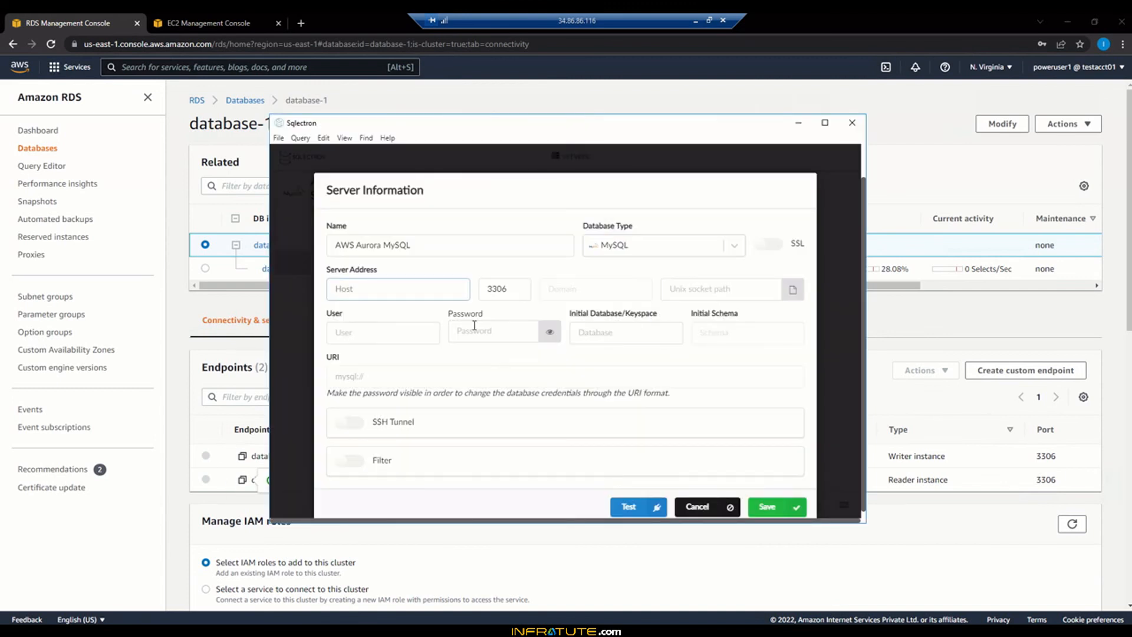
key(ctrl+v)
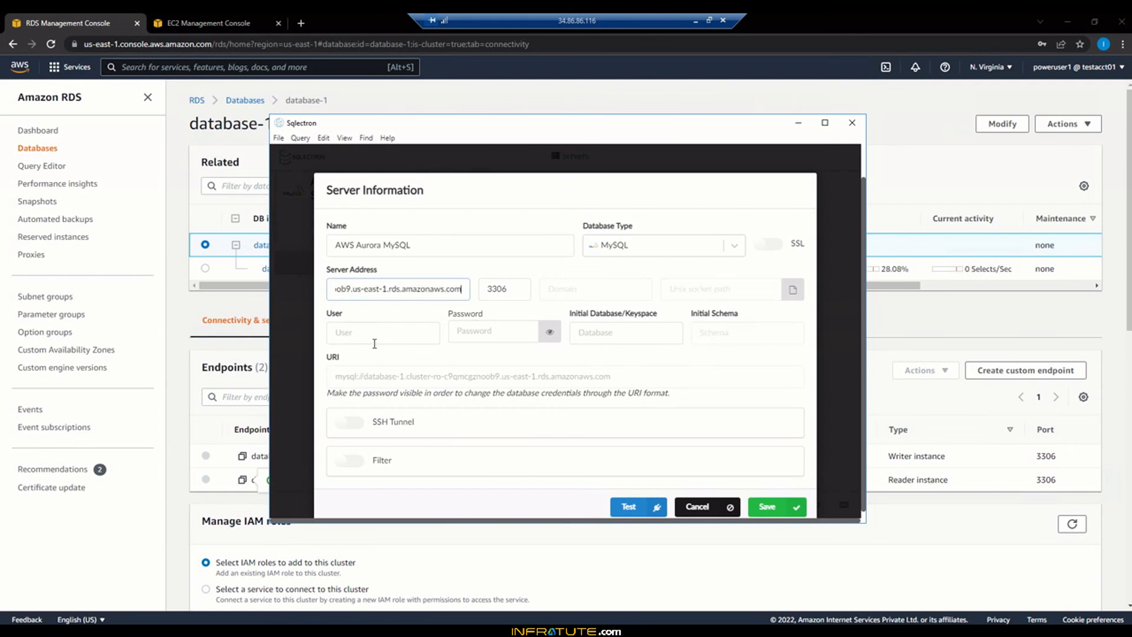
Enter user admin and the account password, test the connection, and save it
click(374, 343)
text(admin)
key(Tab)
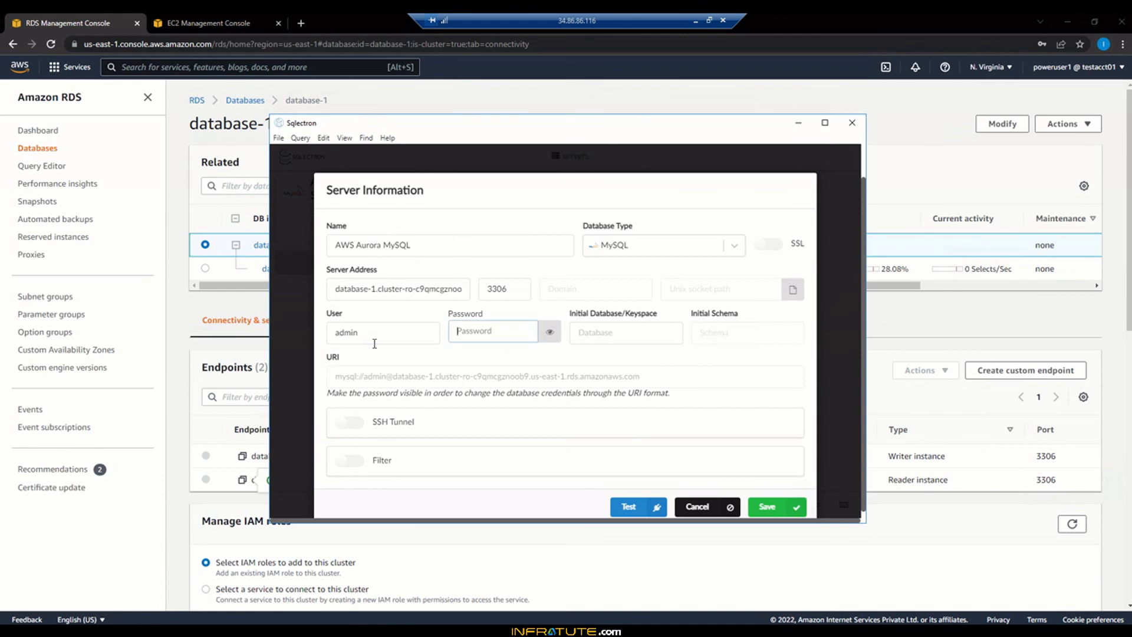
text(********)
click(642, 509)
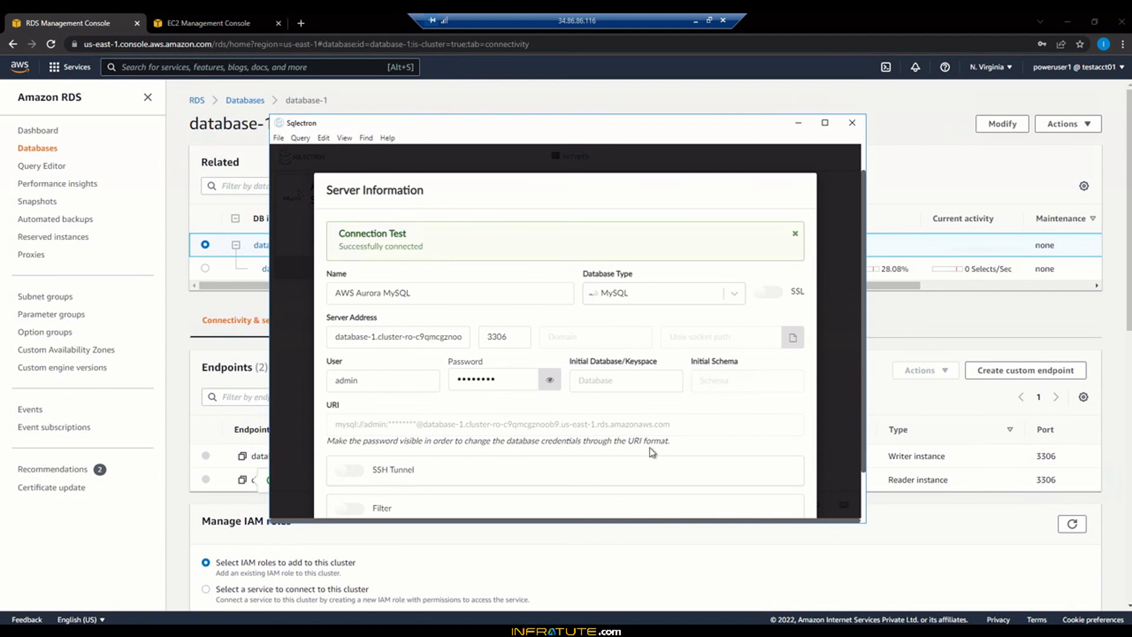
scroll(653, 453, down, 1)
click(784, 506)
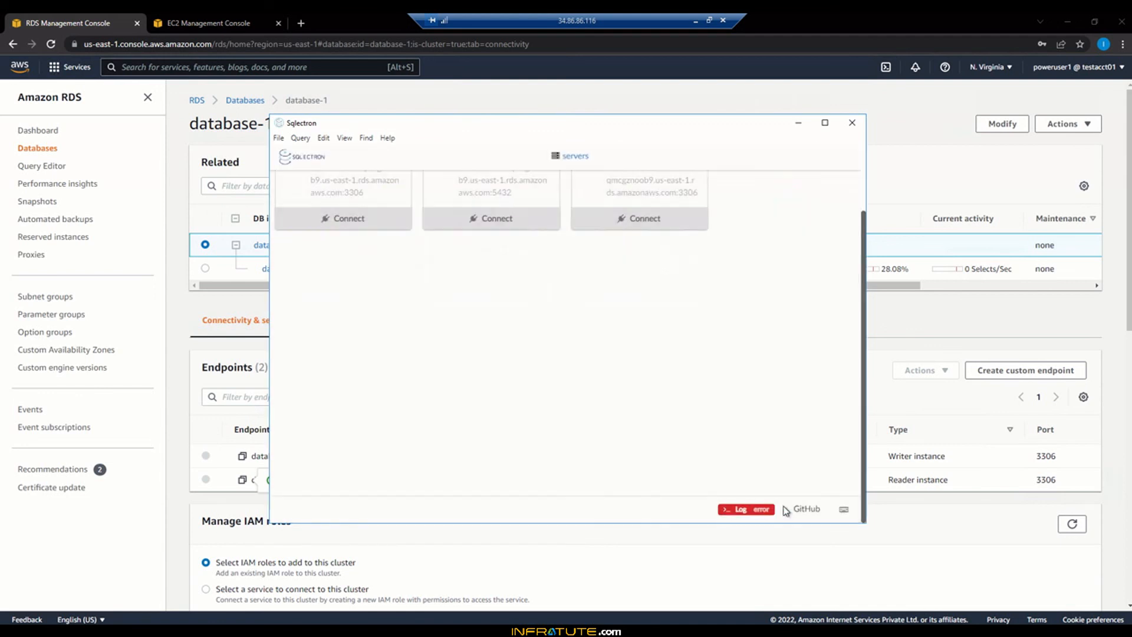
Connect to the AWS Aurora MySQL server, expand database1, then minimize Sqlectron to the RDS page
click(636, 300)
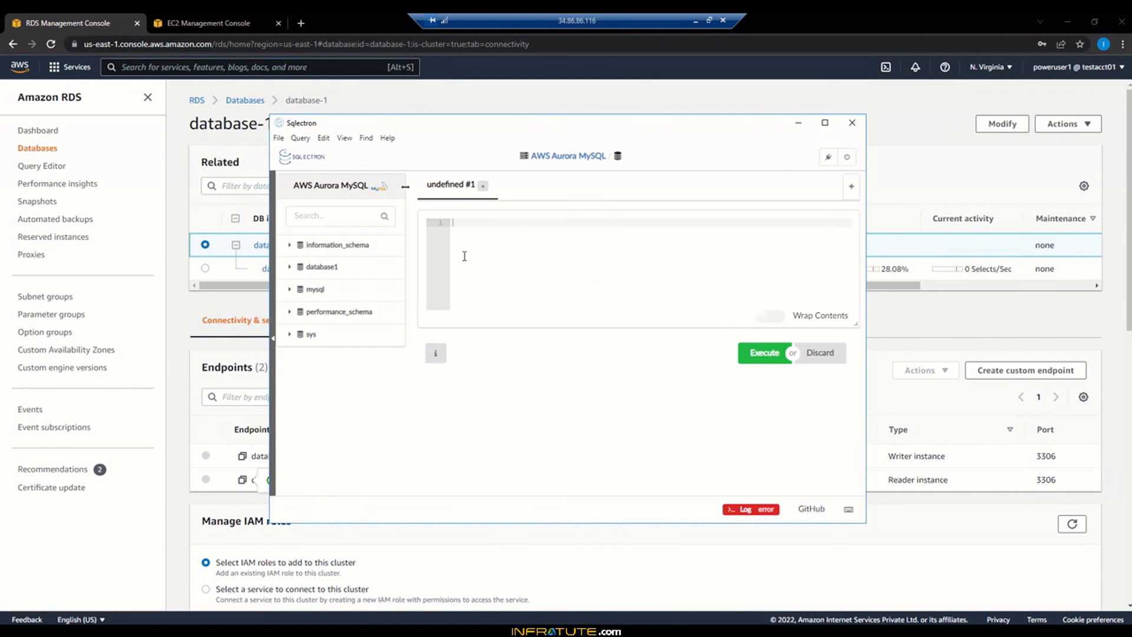
click(295, 268)
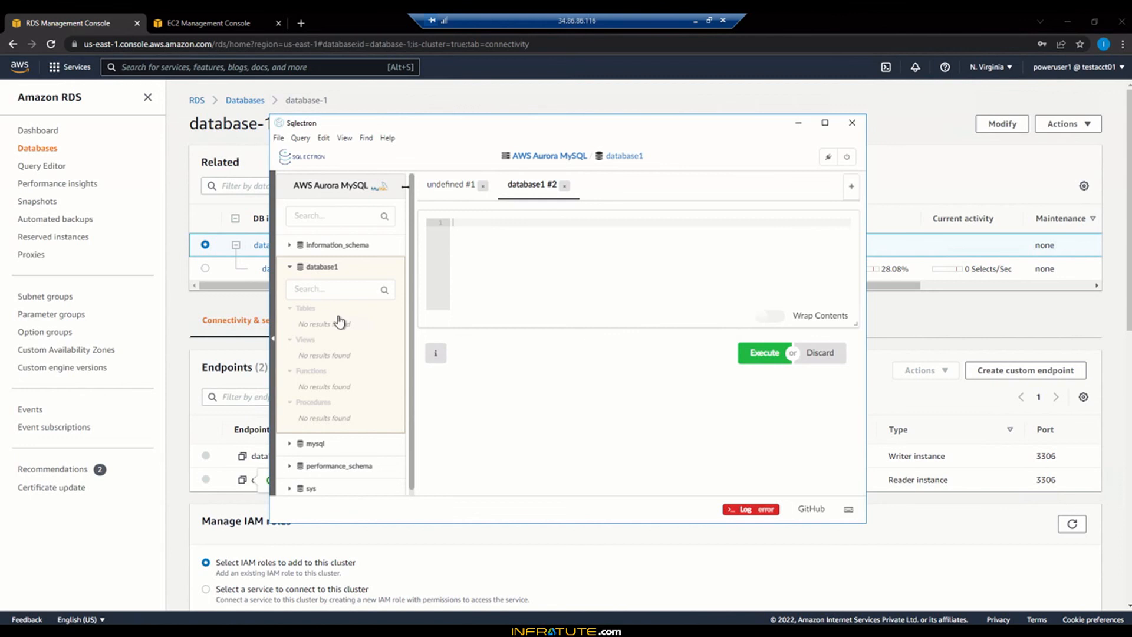
scroll(349, 438, down, 1)
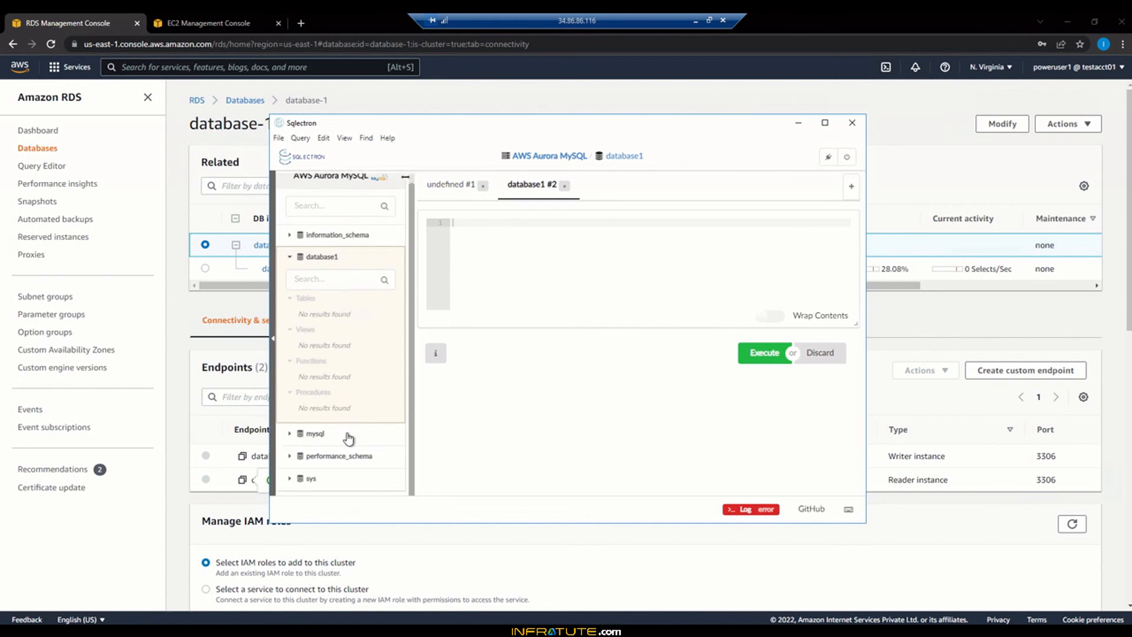
scroll(349, 437, up, 1)
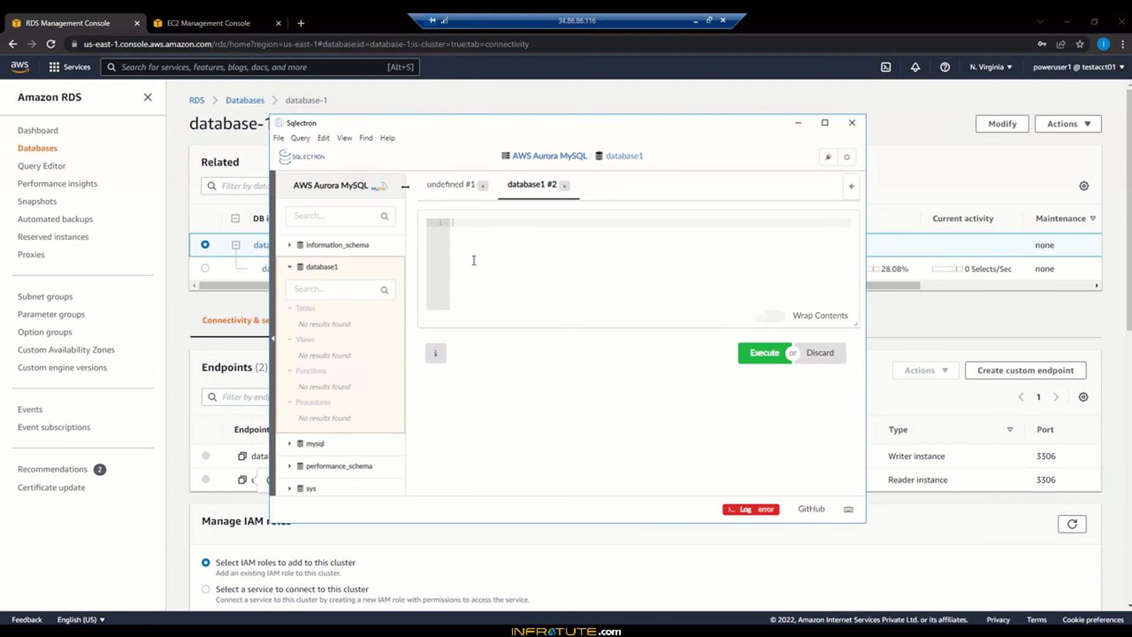
click(798, 123)
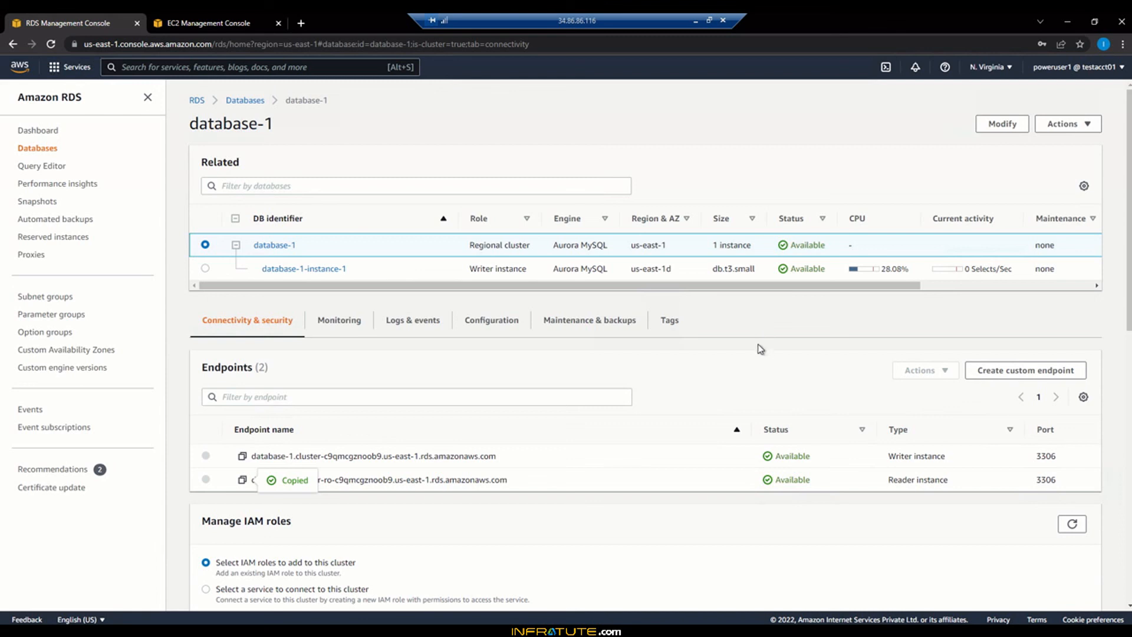
scroll(760, 349, down, 2)
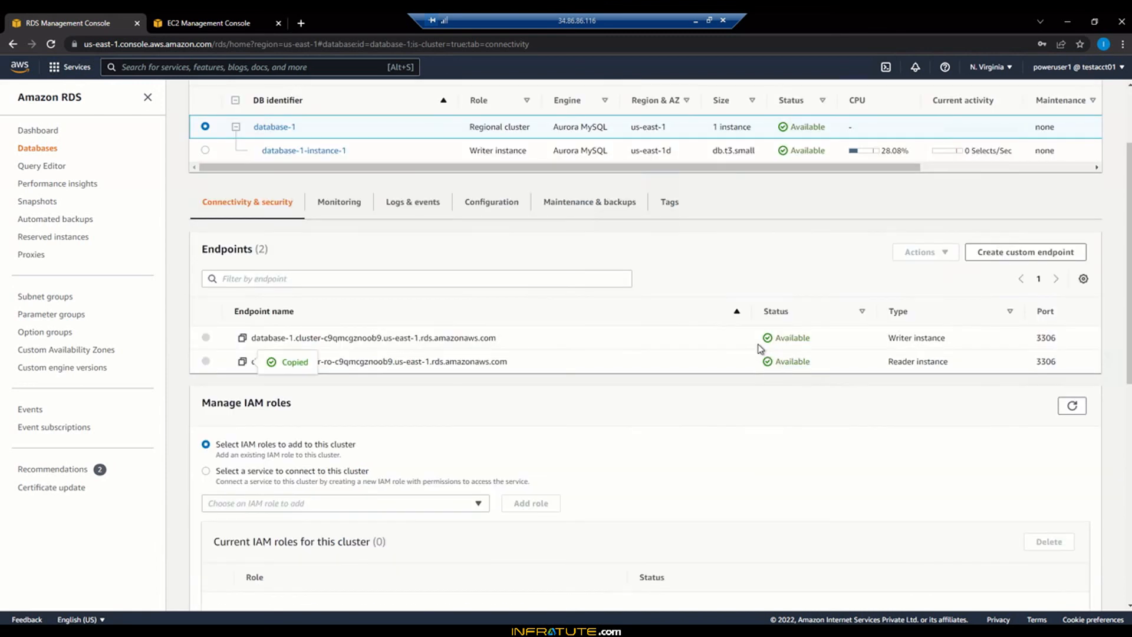
scroll(761, 349, up, 2)
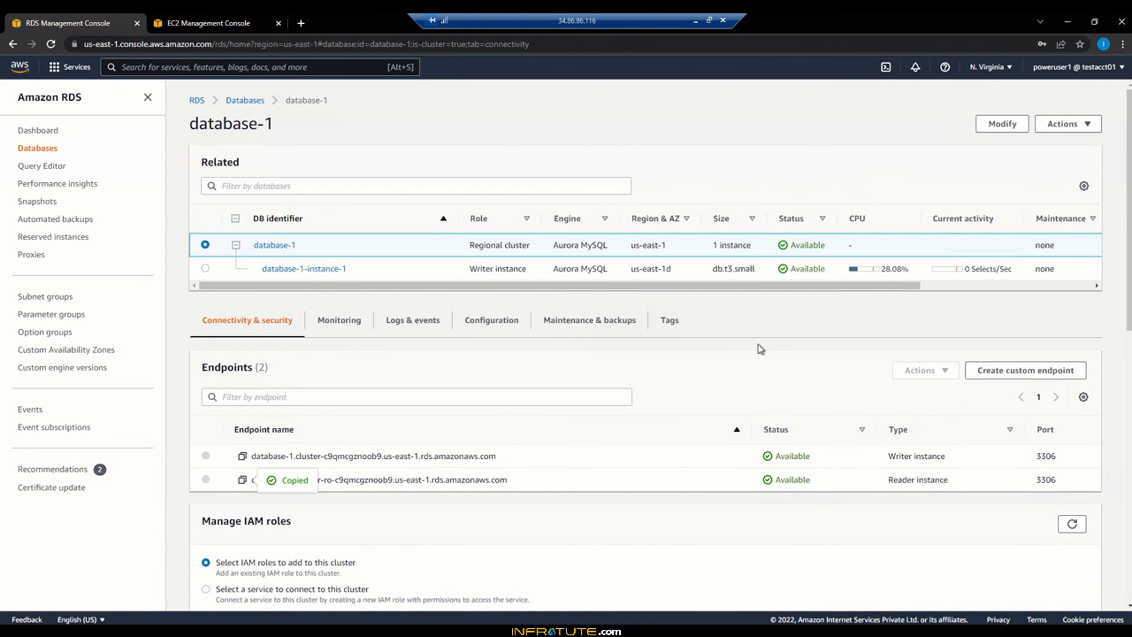